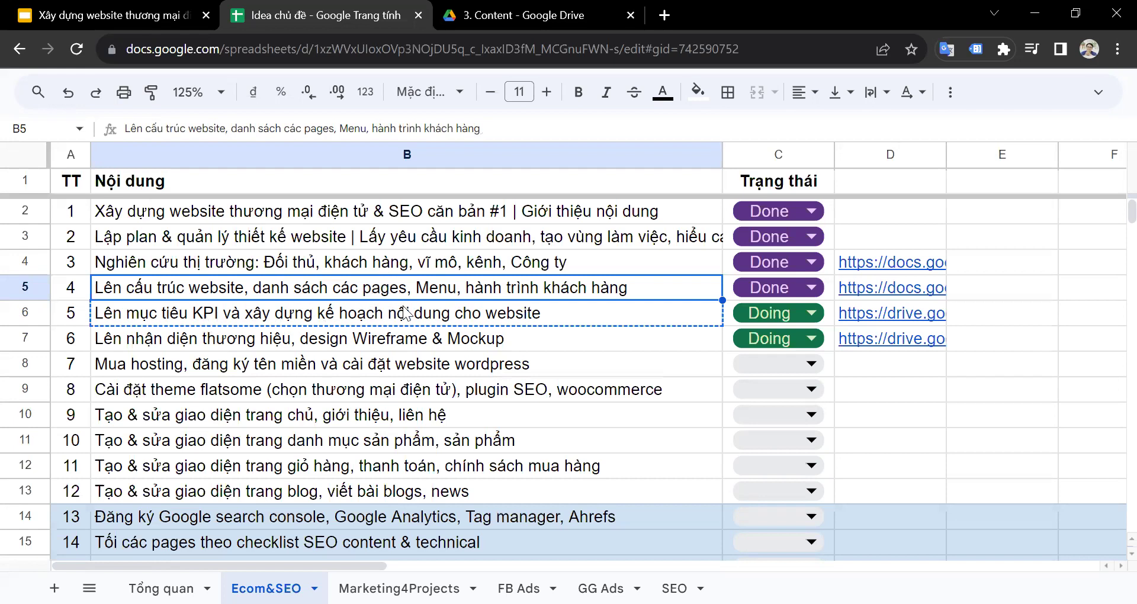
- Switch to Google Drive and go up to the "Dự án thiết web Ecom" project folder
drag(434, 317, 434, 340)
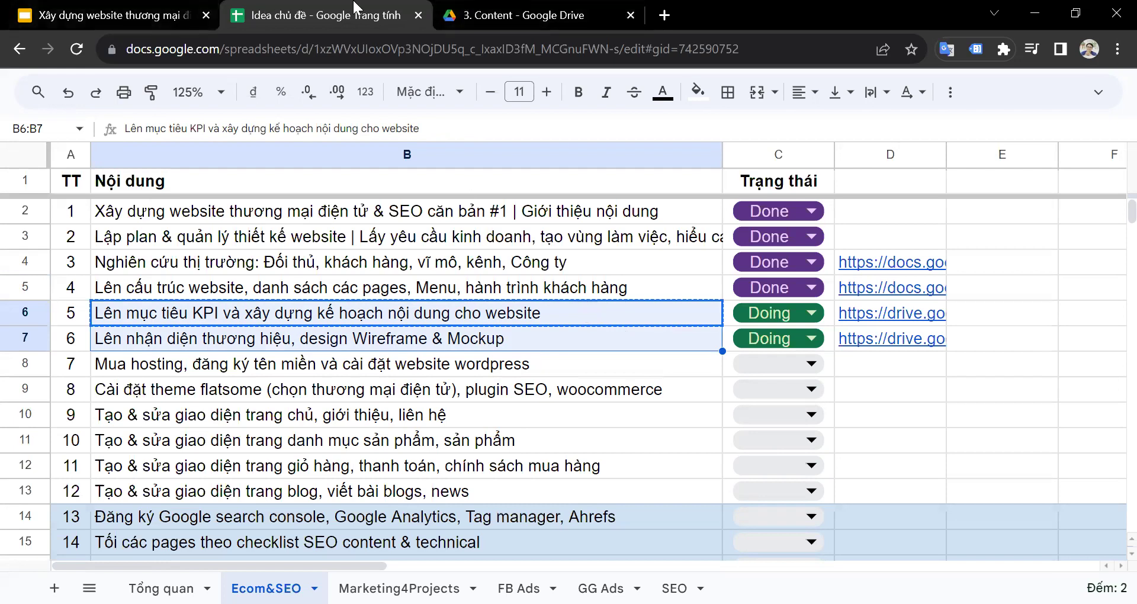
key(ctrl+shift+Tab)
click(517, 7)
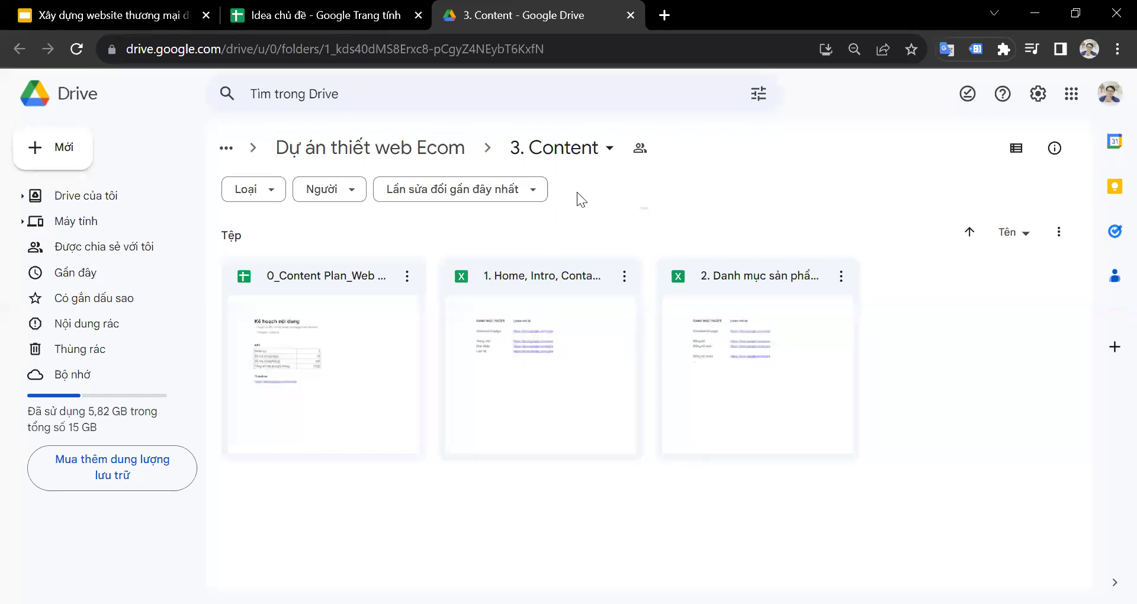
click(424, 147)
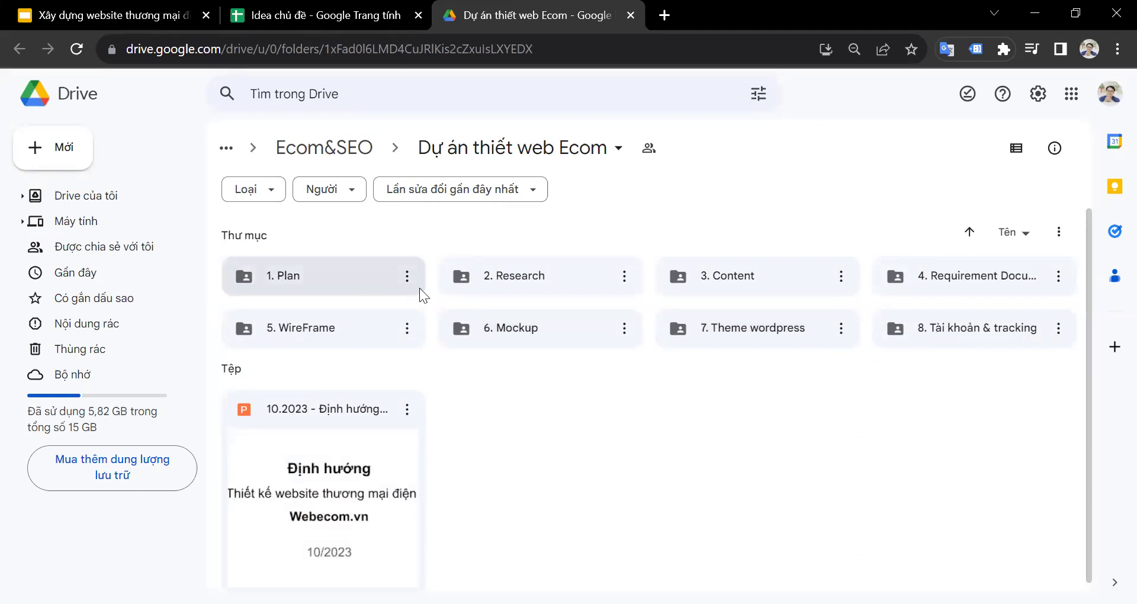
- Open the "0_Content Plan_Web Ecom" spreadsheet from the project's "3. Content" folder
click(298, 273)
click(554, 287)
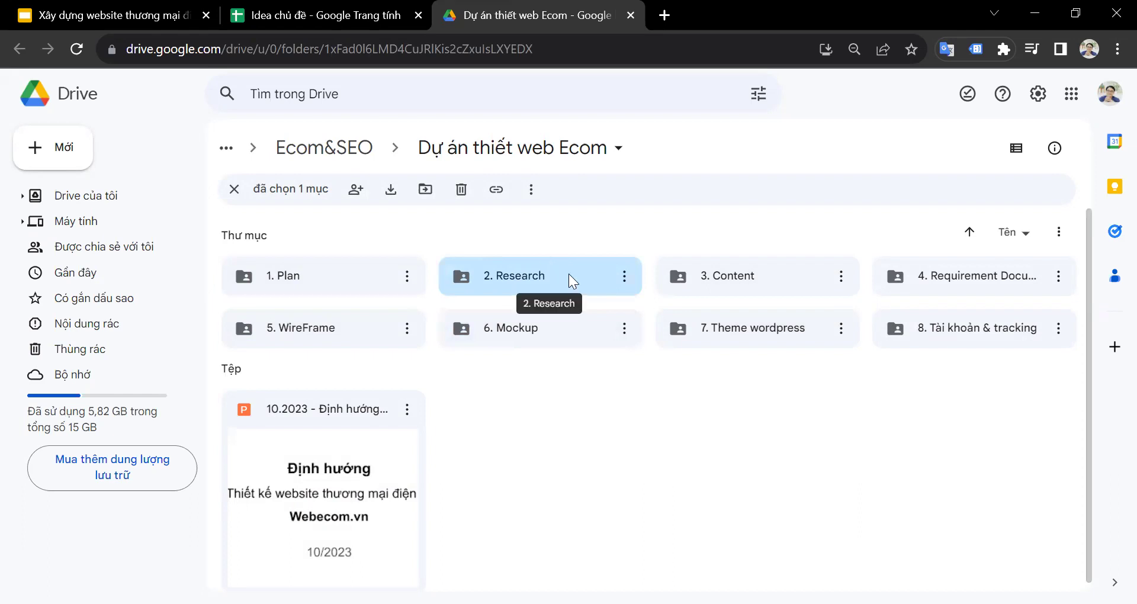
click(734, 280)
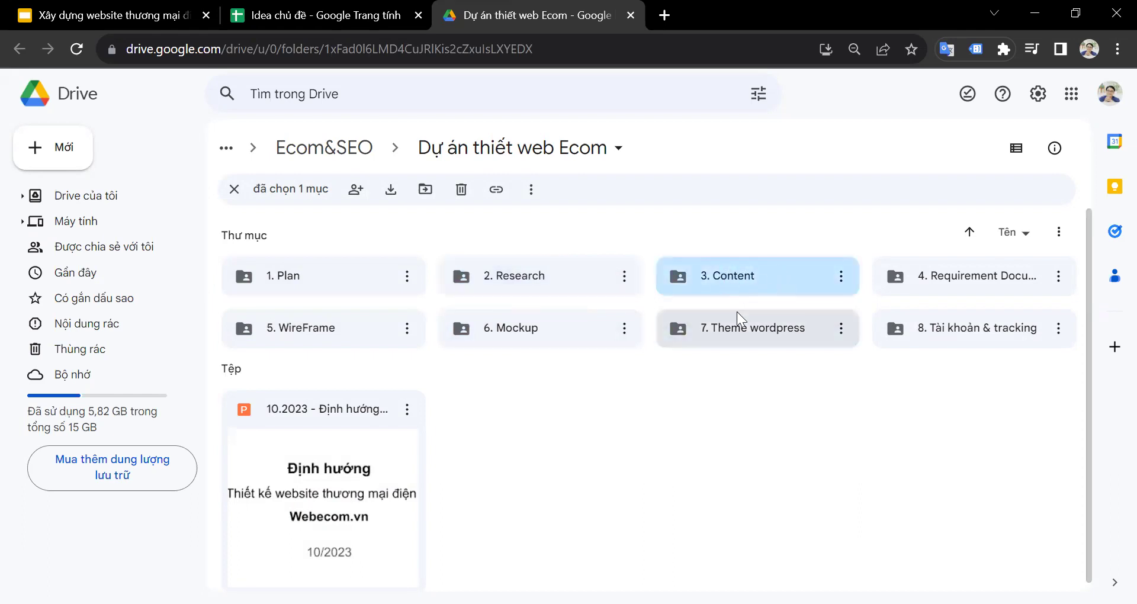
double_click(736, 290)
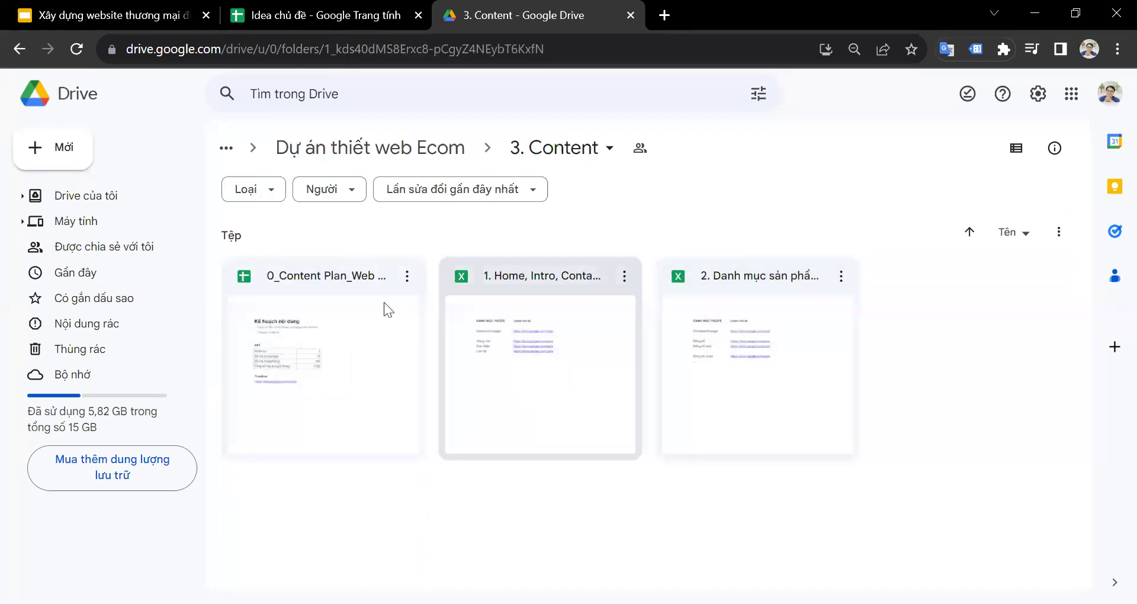
double_click(336, 322)
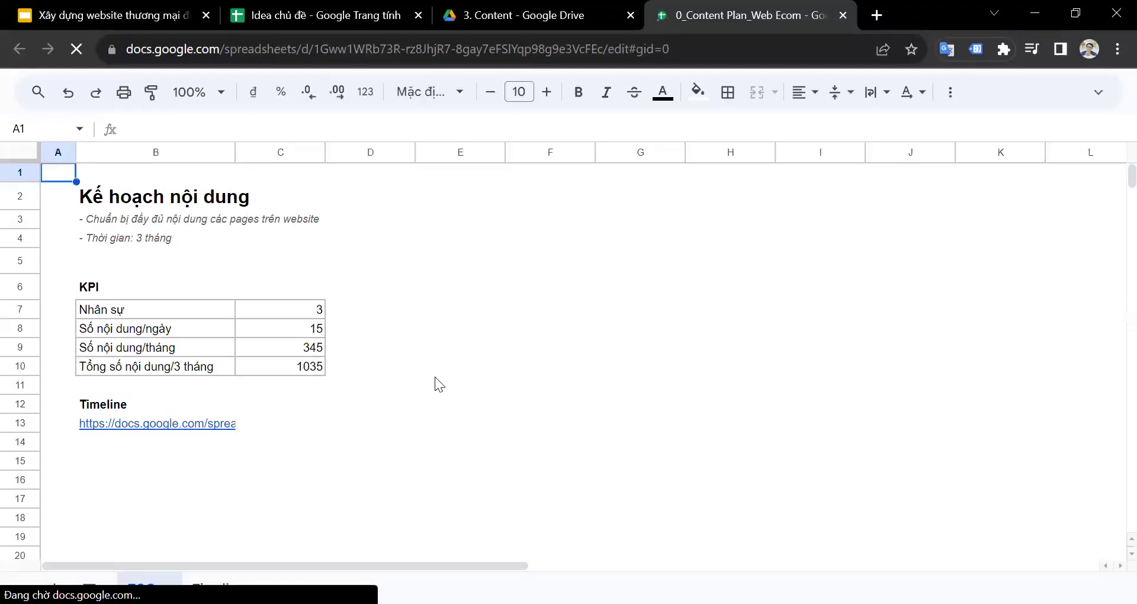
- Examine the KPI table in B7:C10 of the content plan, including its staff count
click(362, 428)
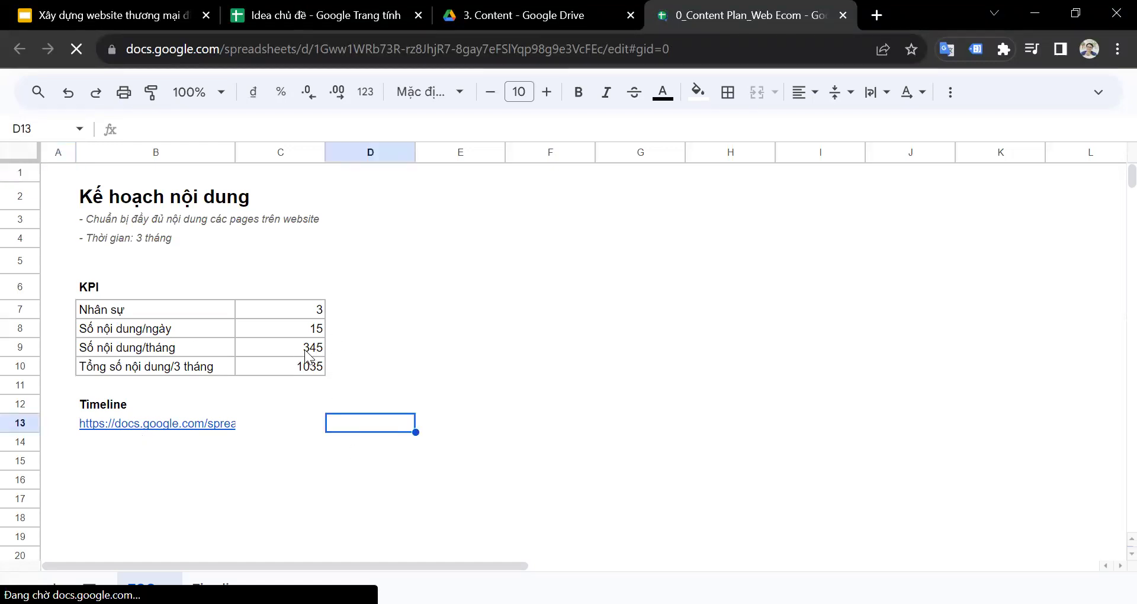
click(309, 370)
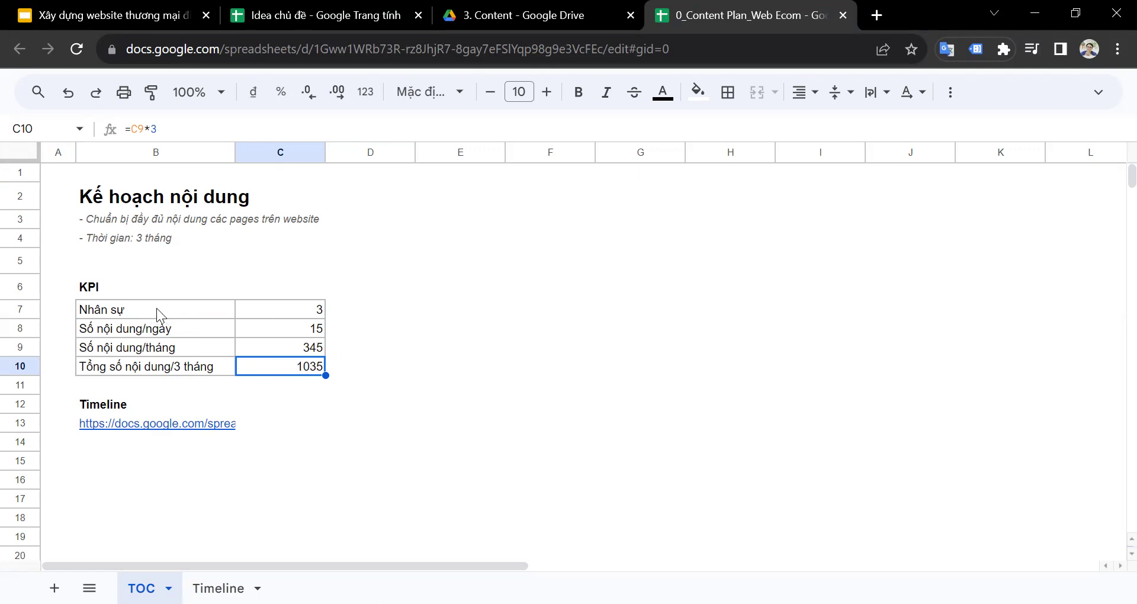
drag(156, 308, 324, 374)
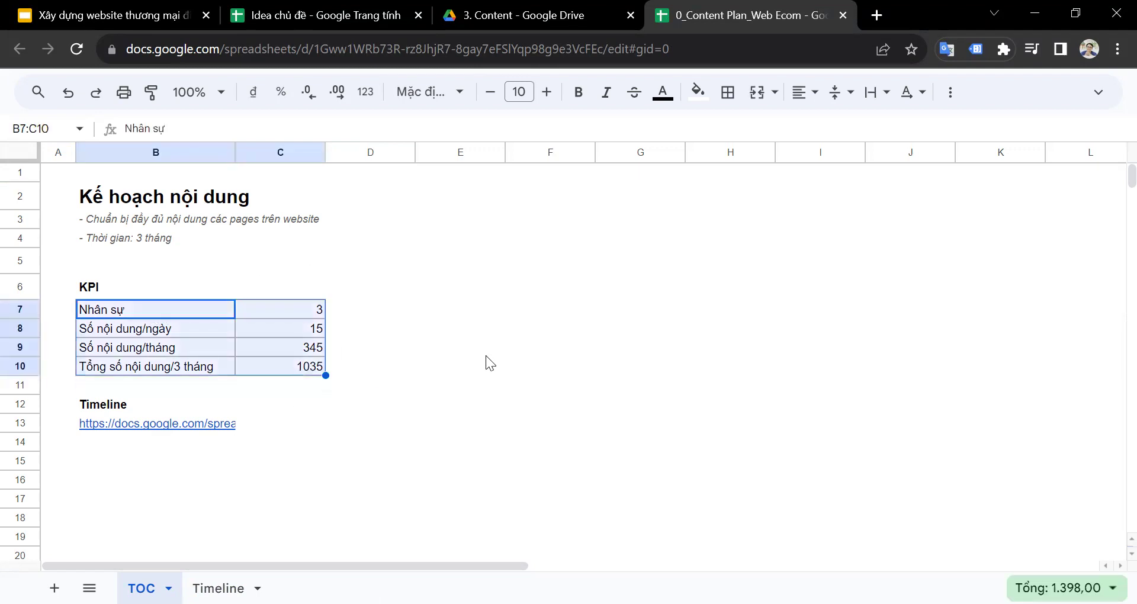
click(440, 333)
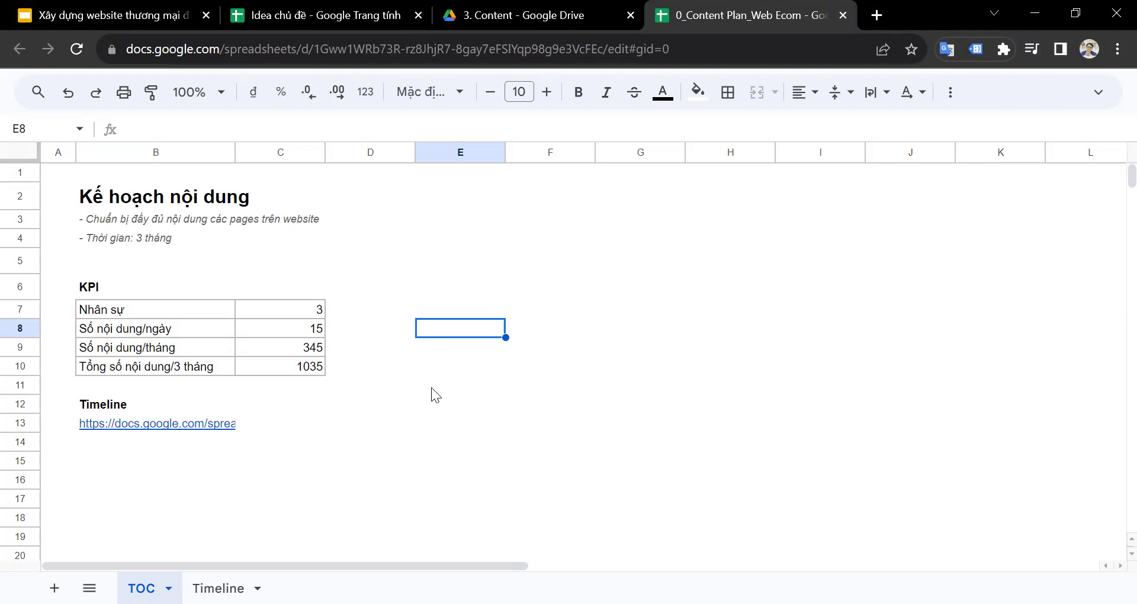
drag(177, 317, 312, 364)
click(312, 310)
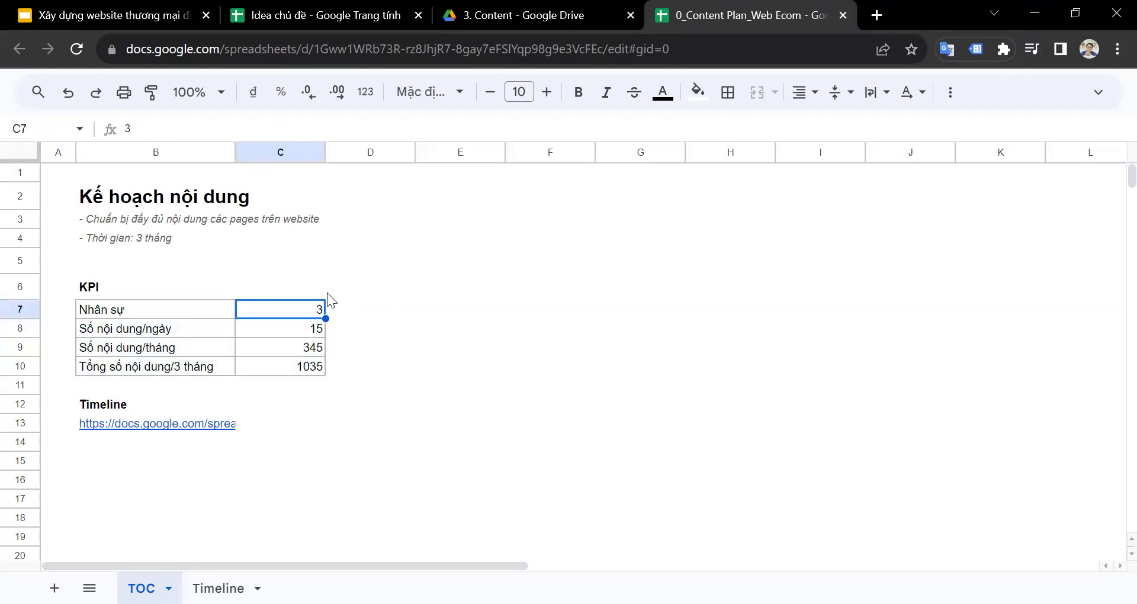
click(439, 344)
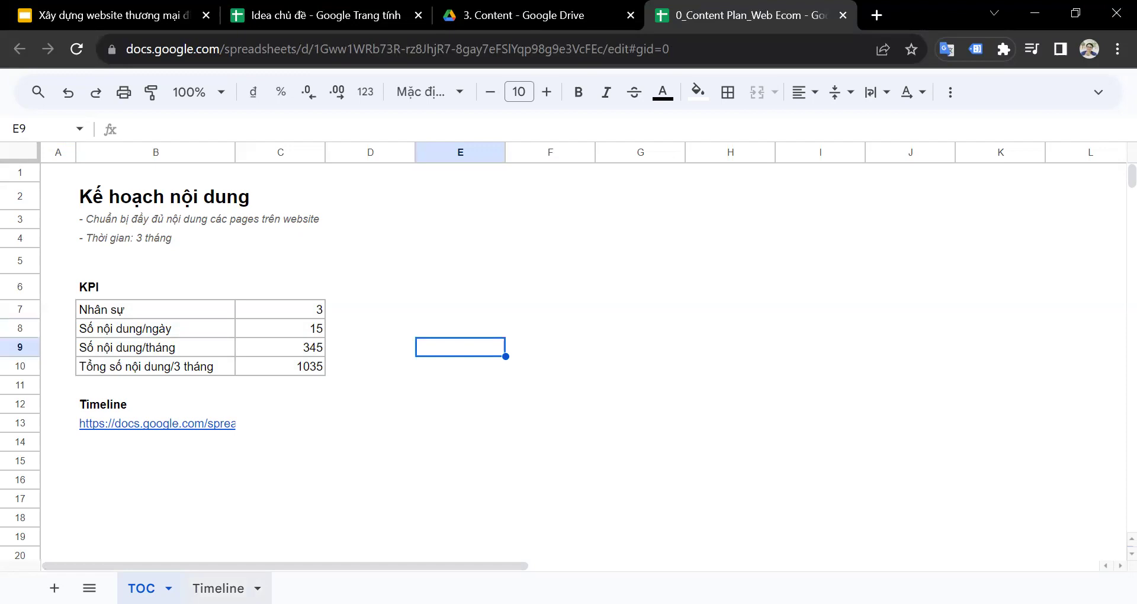
- Check the daily, monthly and three-month content targets in cells C8 to C10 and their formulas
click(317, 331)
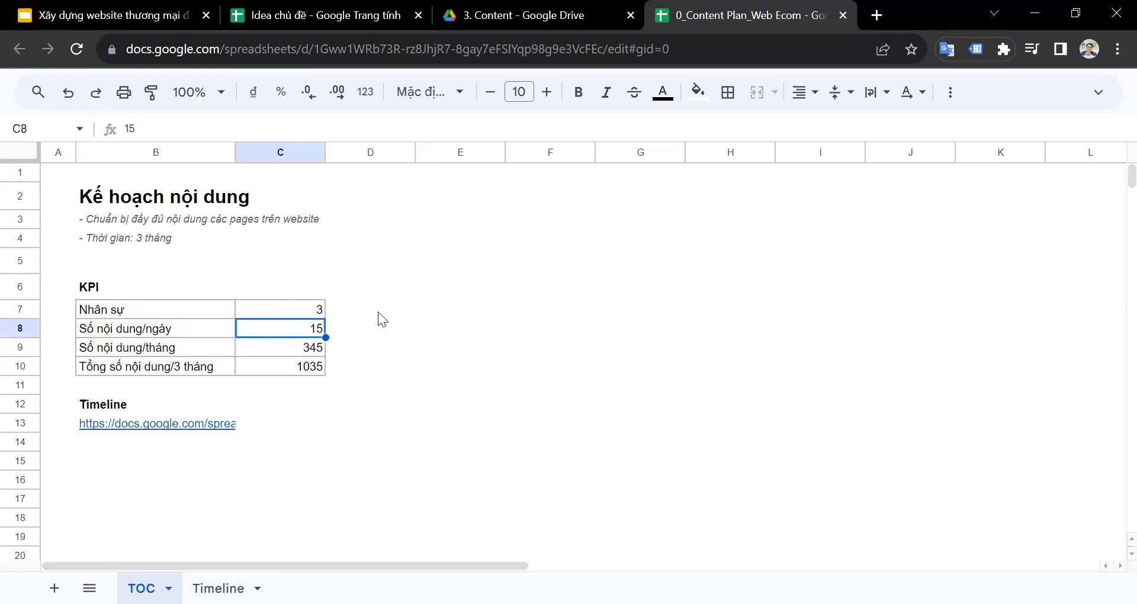
click(411, 353)
click(287, 350)
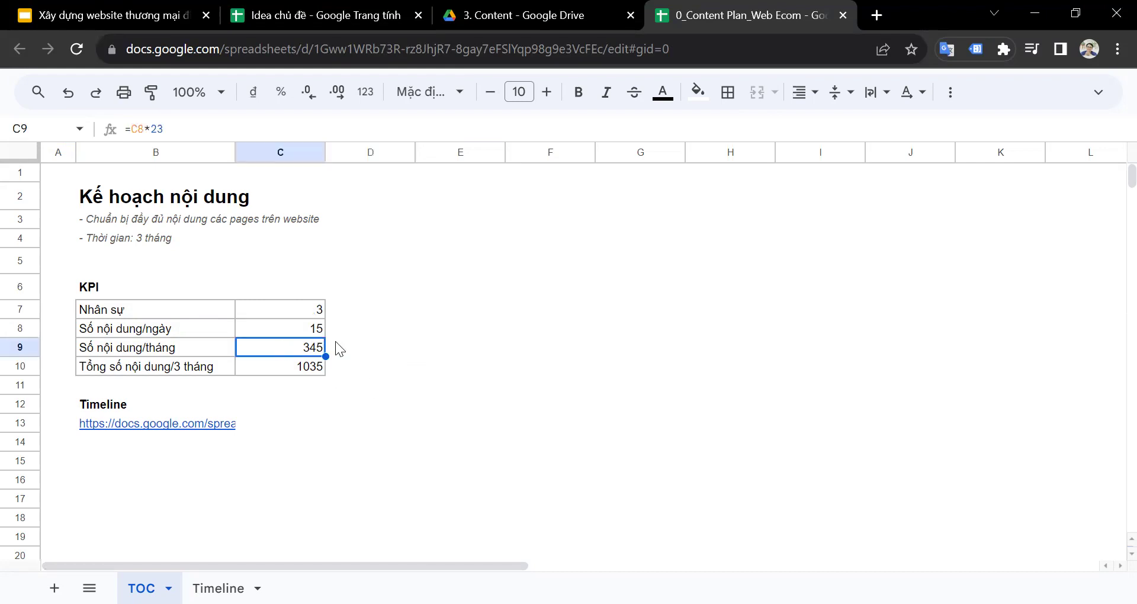
click(311, 368)
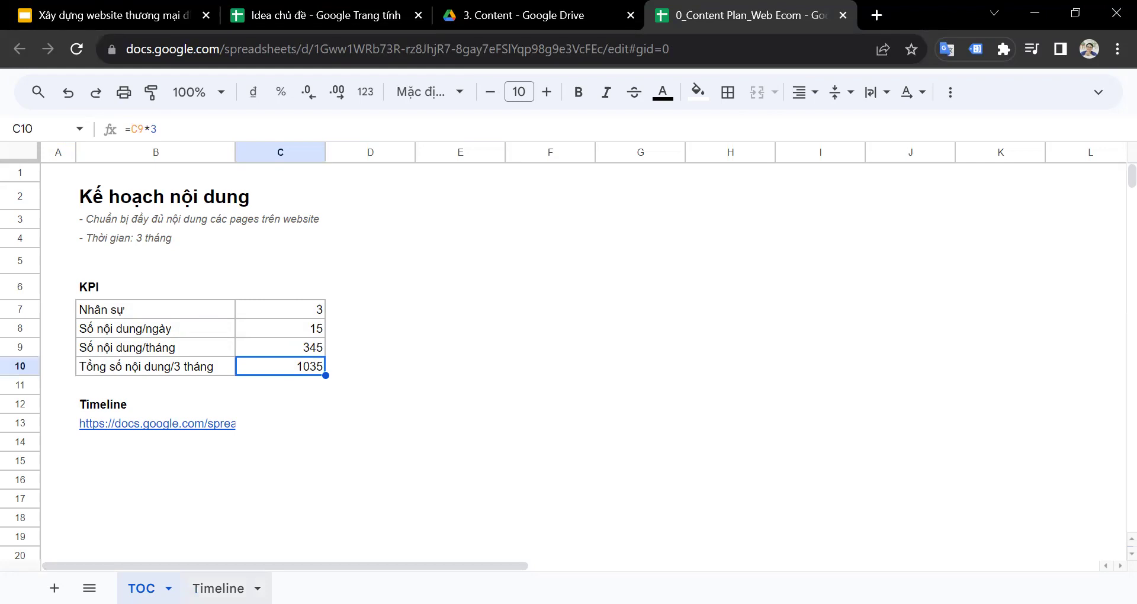
click(396, 355)
- Open the Timeline sheet and compare its Pages list with the website structure topic in the "Idea chủ đề" spreadsheet
click(218, 588)
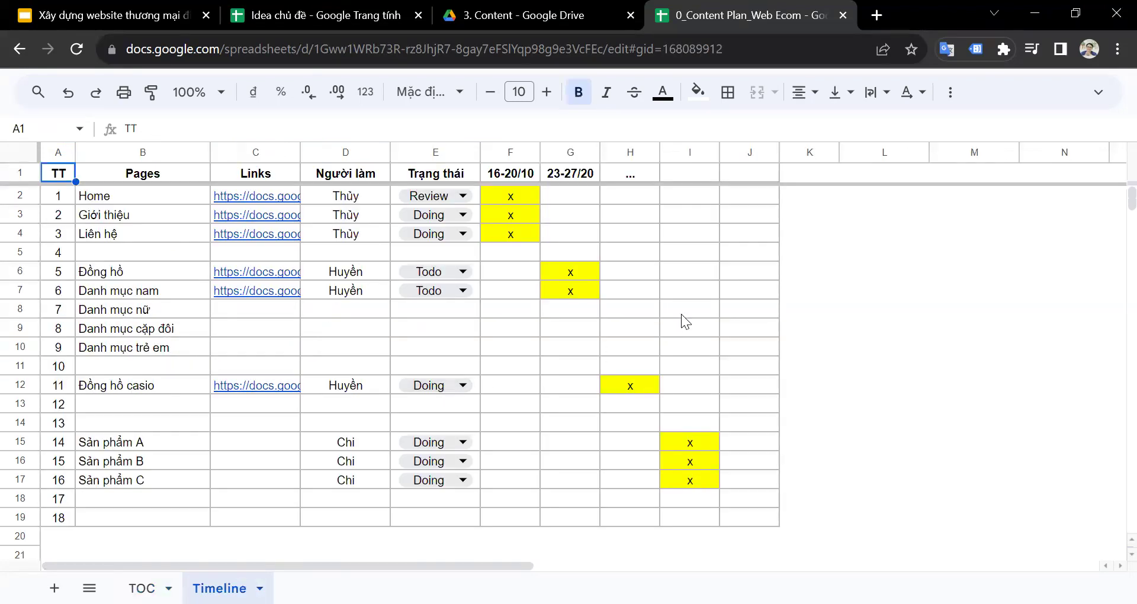
drag(142, 195, 142, 473)
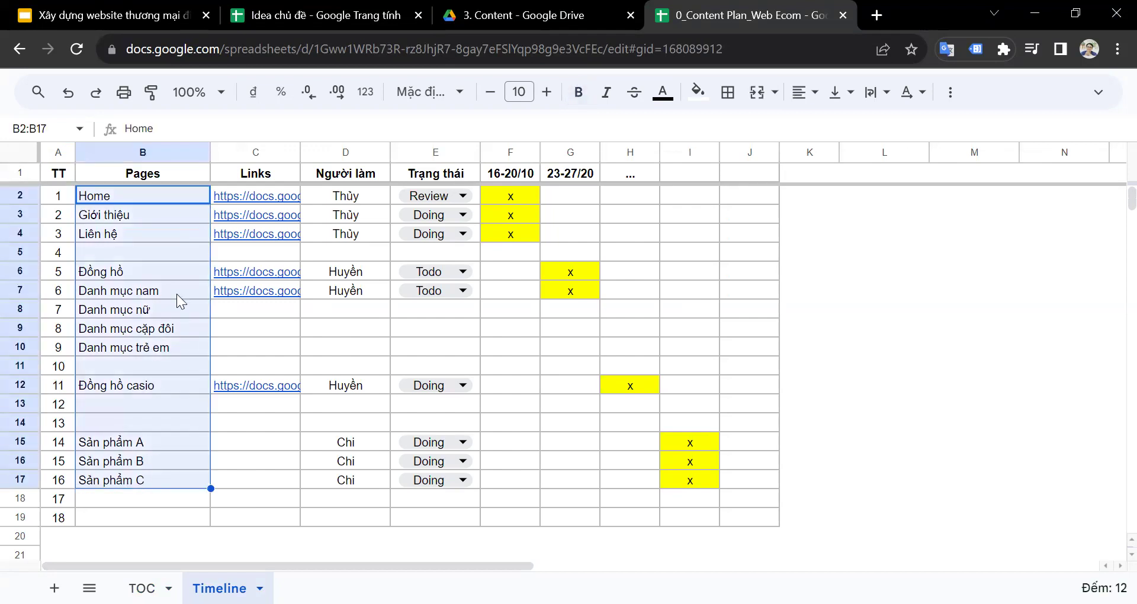
click(329, 14)
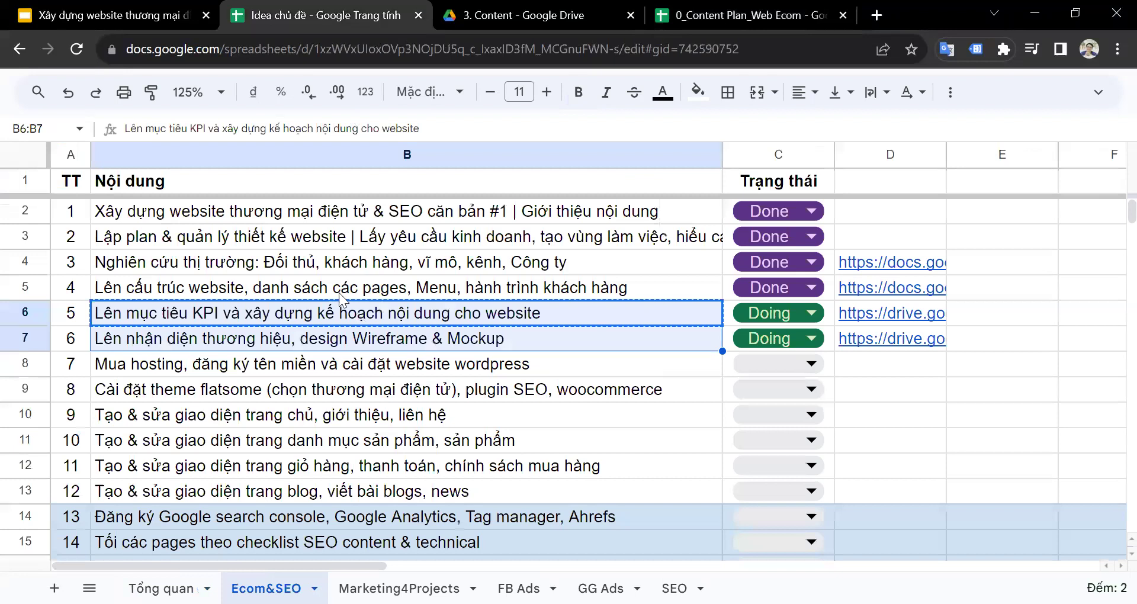
click(279, 290)
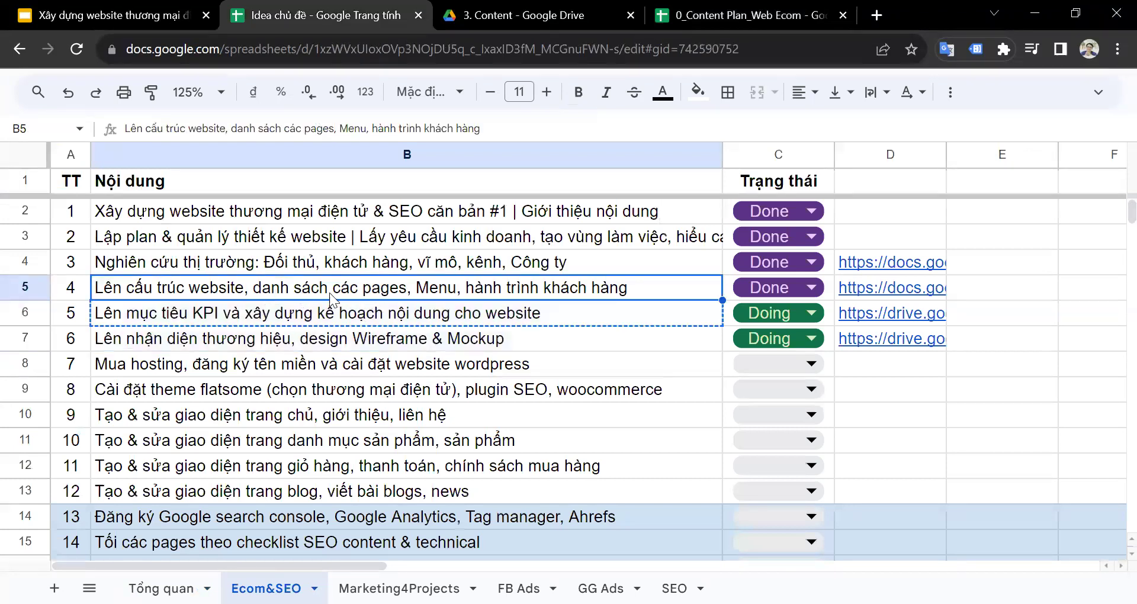
key(ctrl+4)
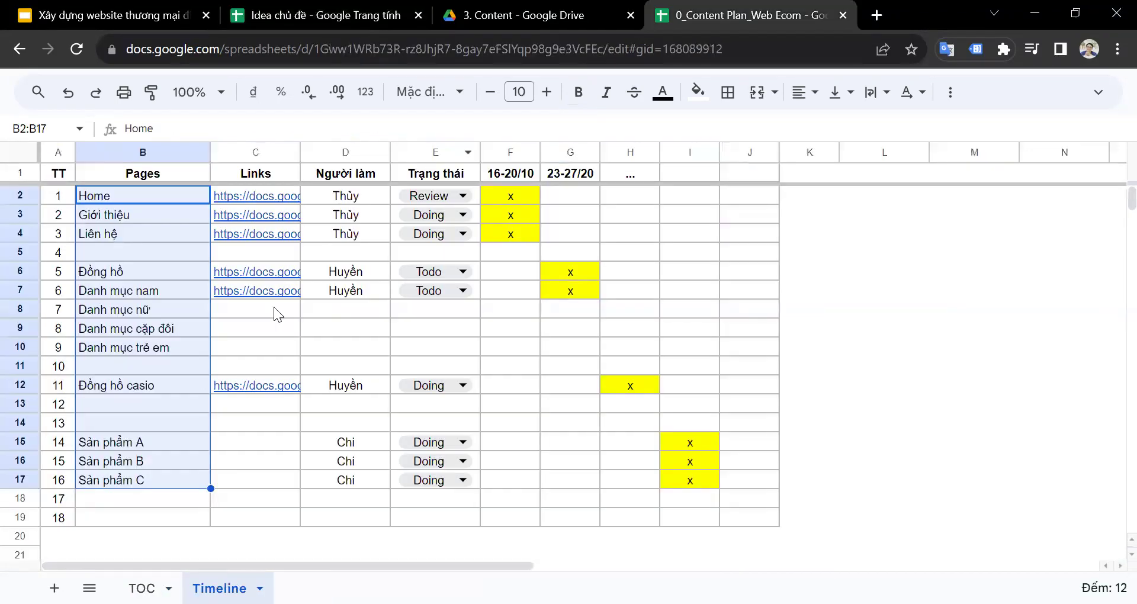
- Review the status options for the Home page and its schedule mark in the 16-20/10 column
click(280, 353)
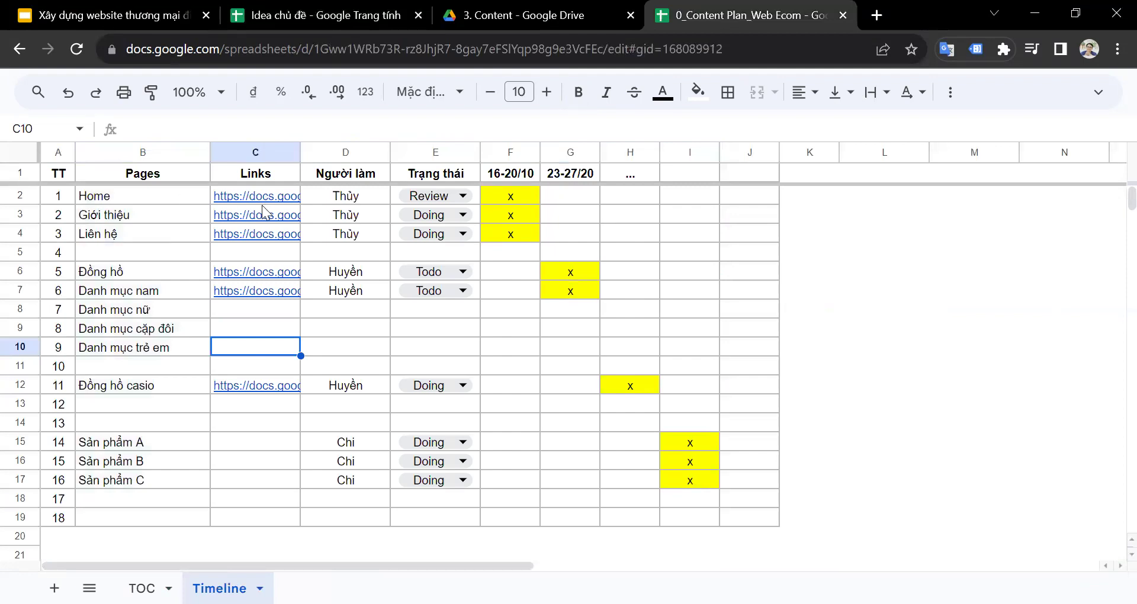
click(567, 199)
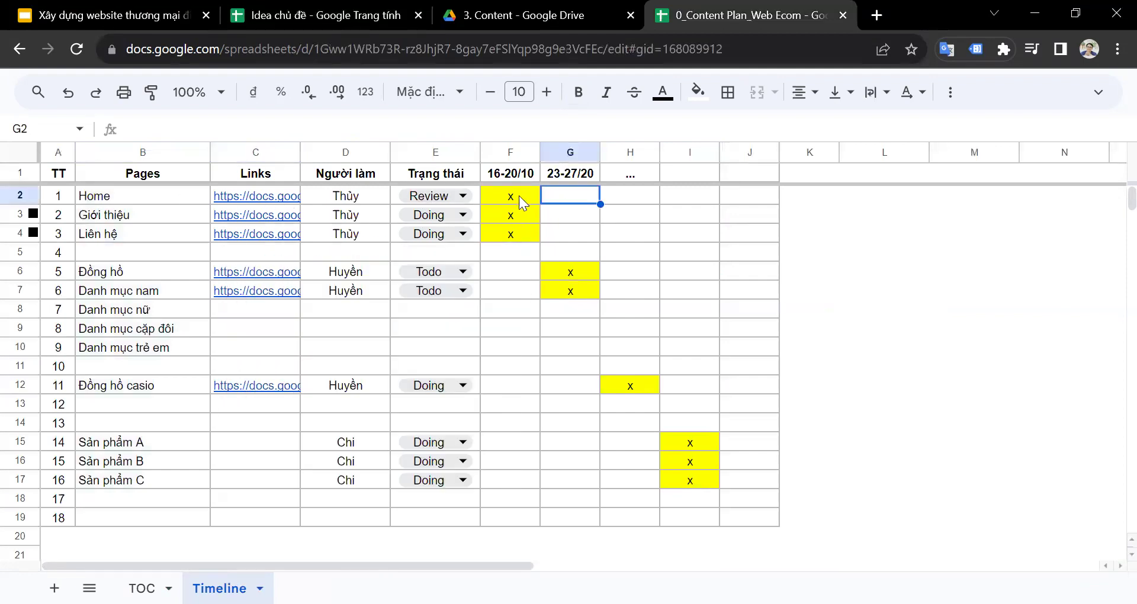
click(463, 196)
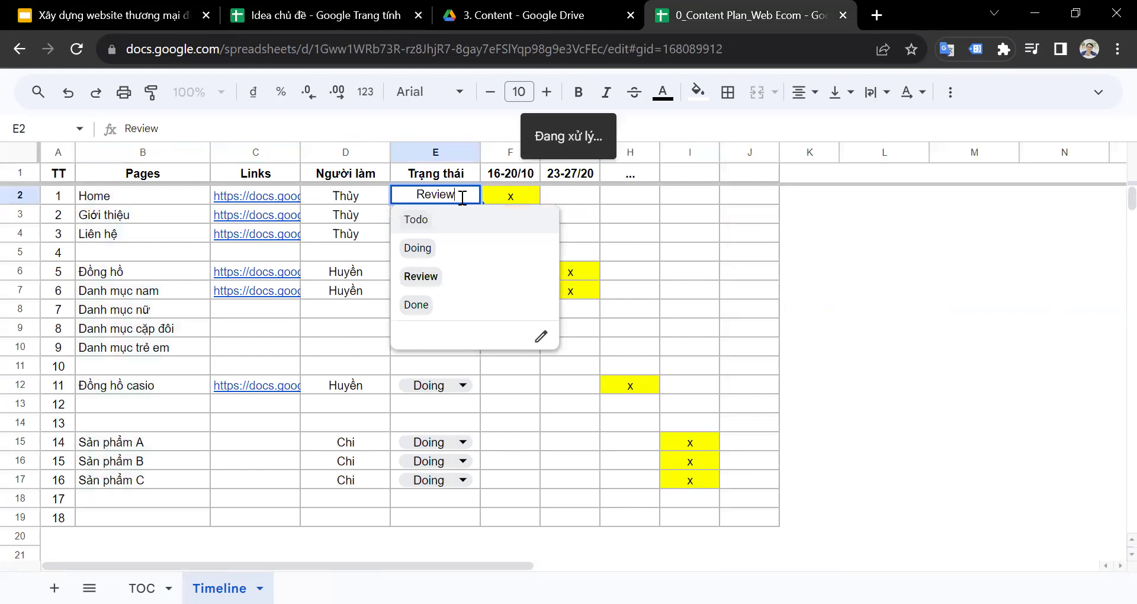
click(614, 211)
click(527, 200)
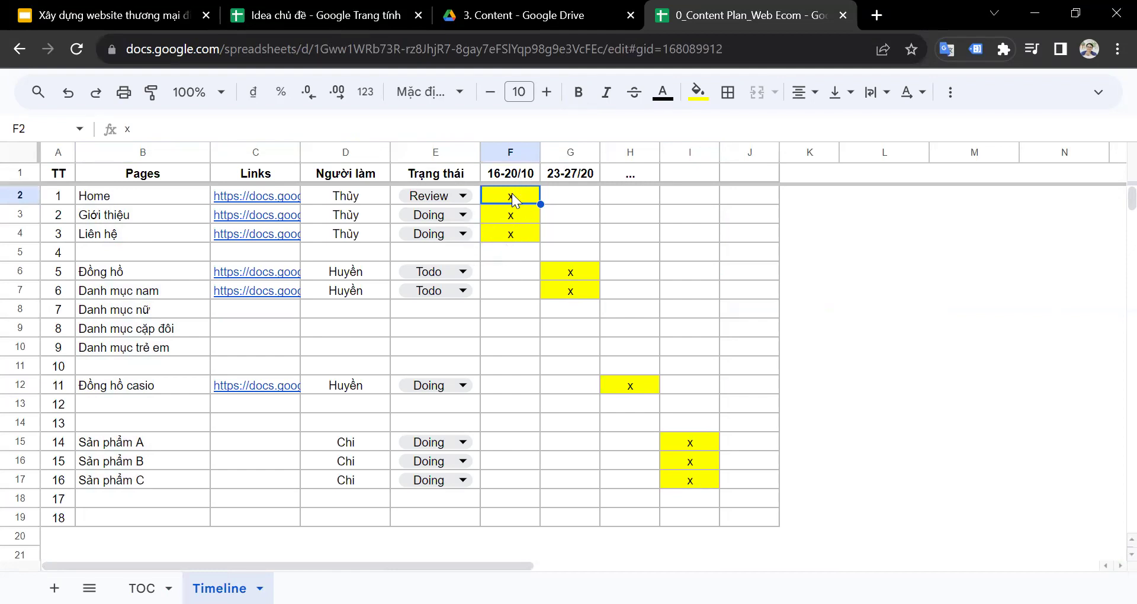
- Review how the Home, category and product page groups are scheduled across the weekly columns of the timeline
drag(175, 196, 171, 242)
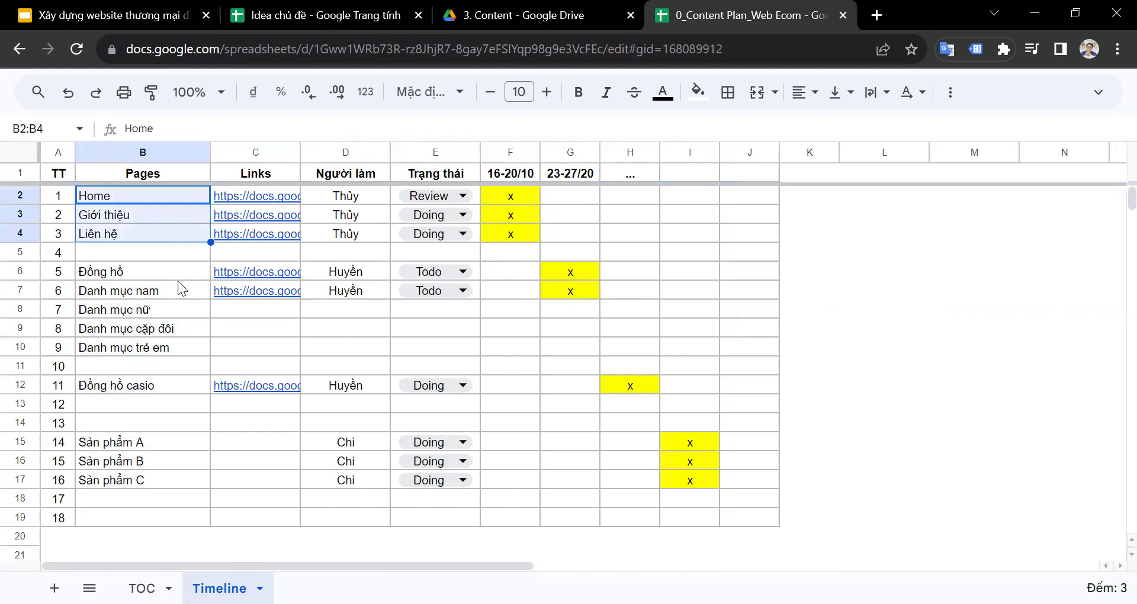
drag(182, 269, 180, 344)
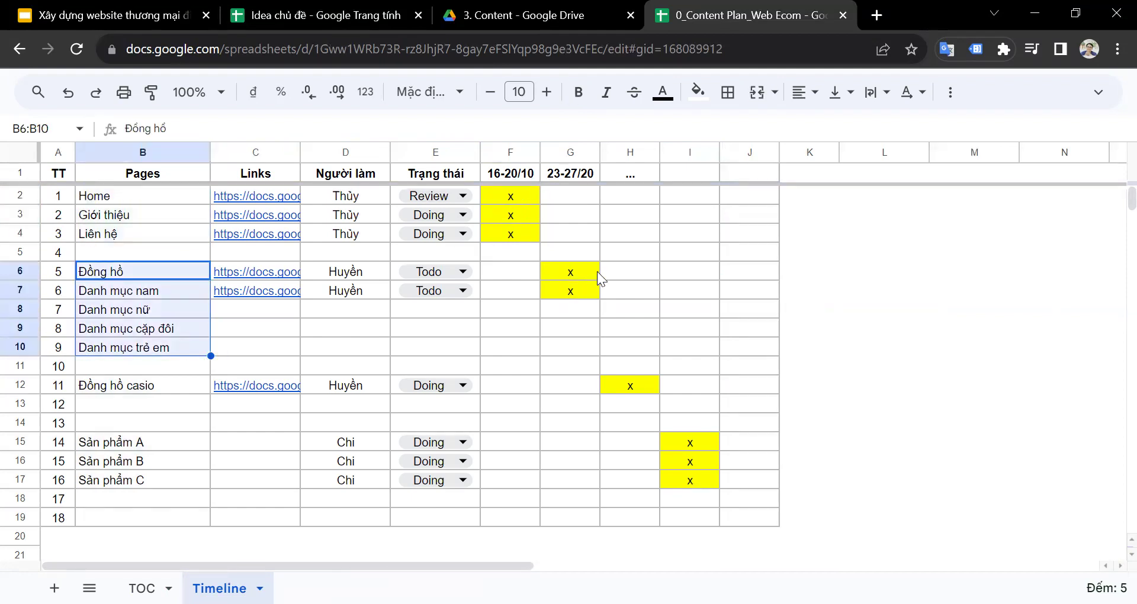
drag(597, 271, 588, 292)
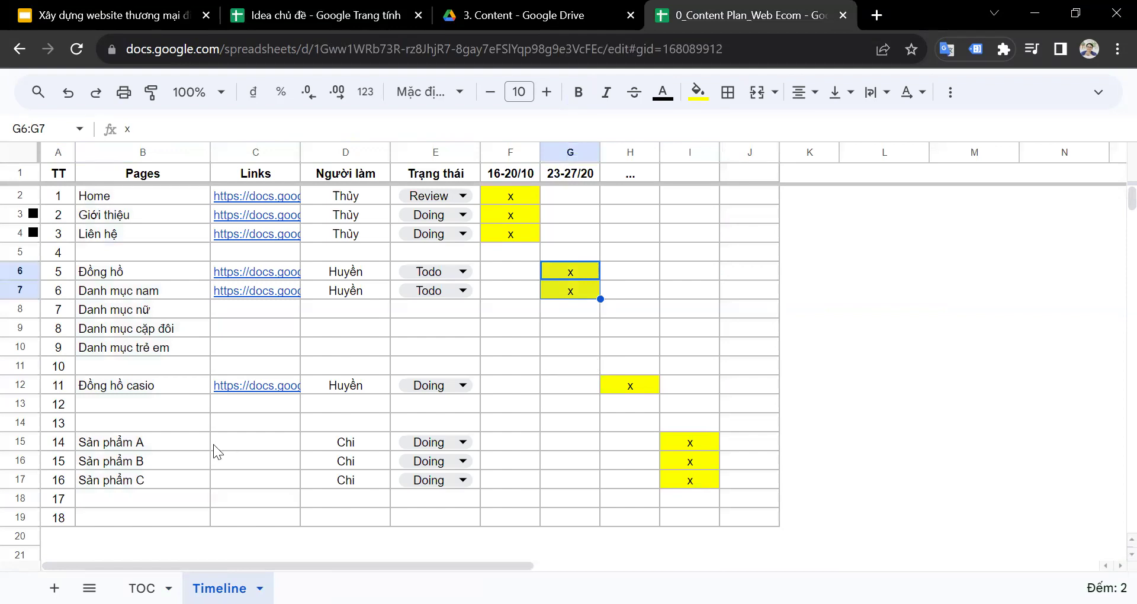
drag(711, 422, 710, 481)
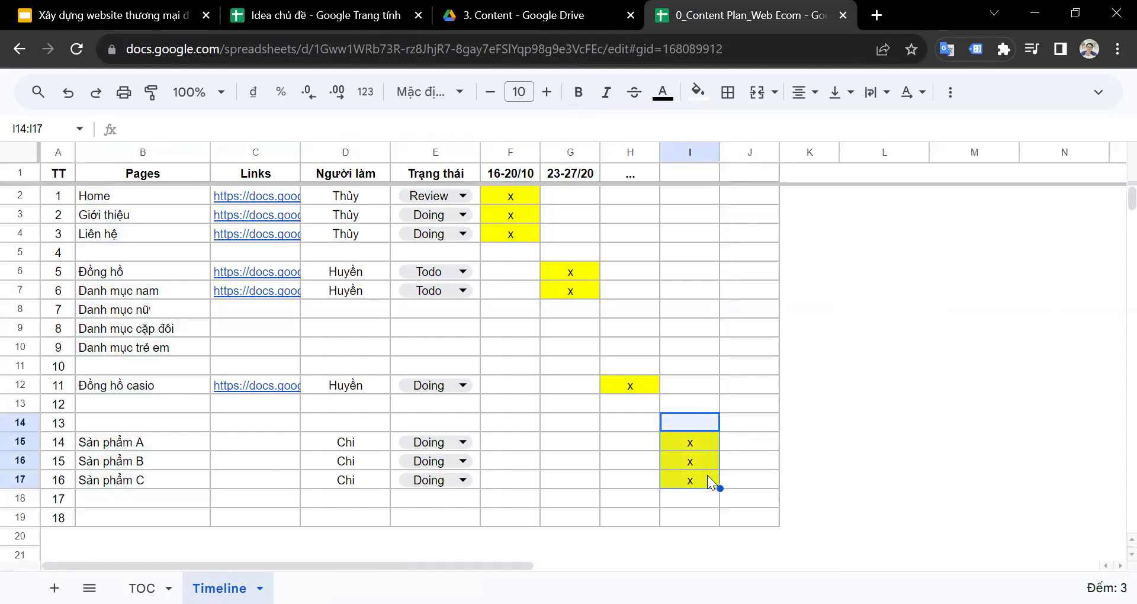
click(814, 392)
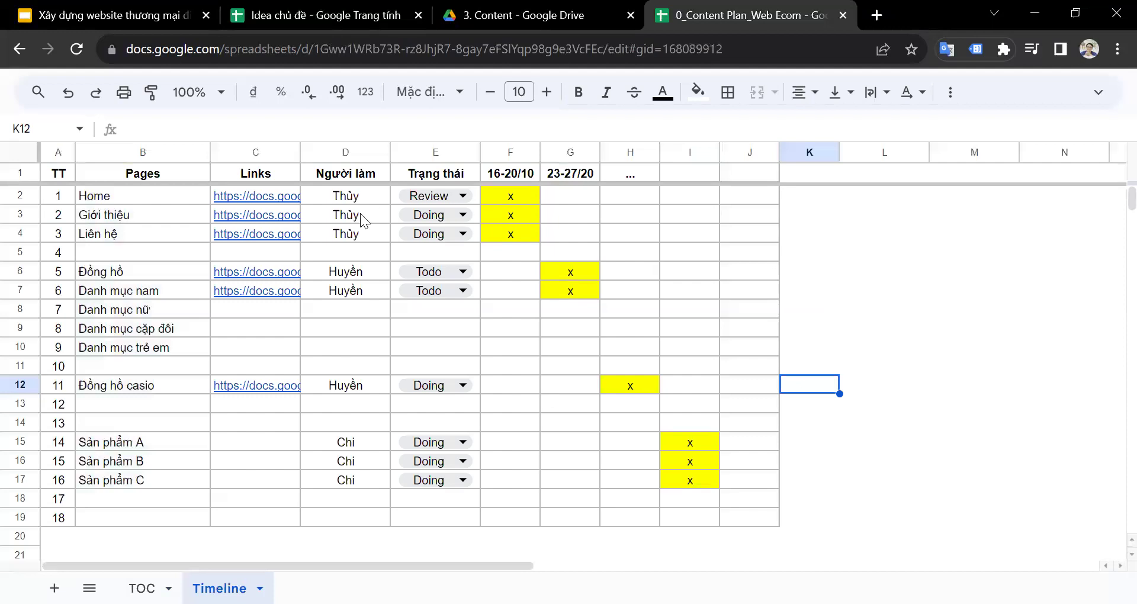
- Examine the assignees of the first three pages, the 16-20/10 and 23-27/20 week headers, and the Pages list
drag(357, 201, 358, 236)
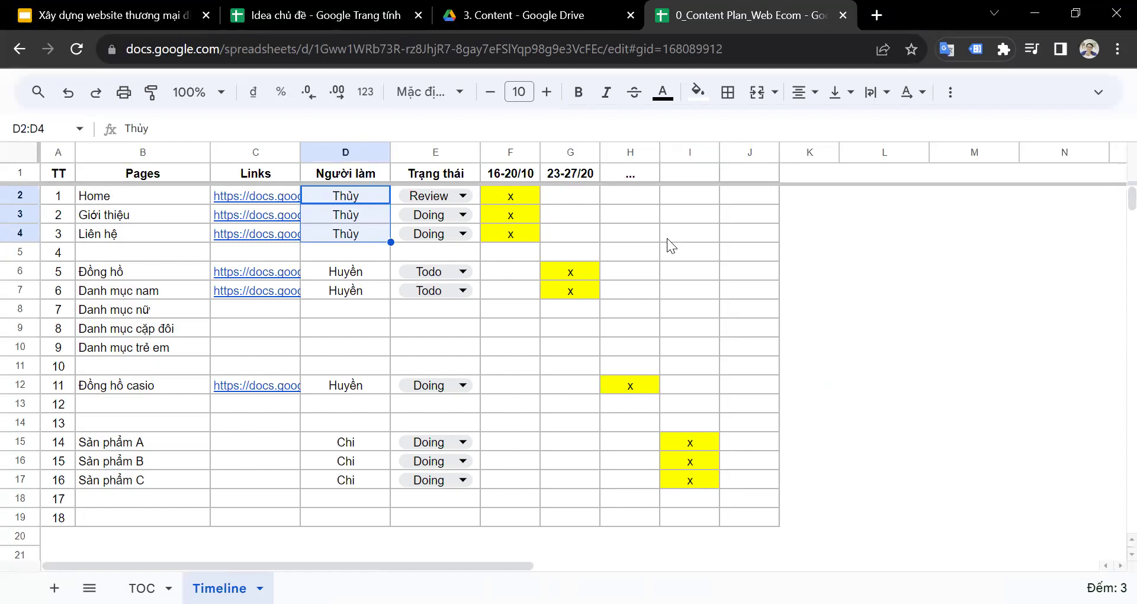
click(783, 327)
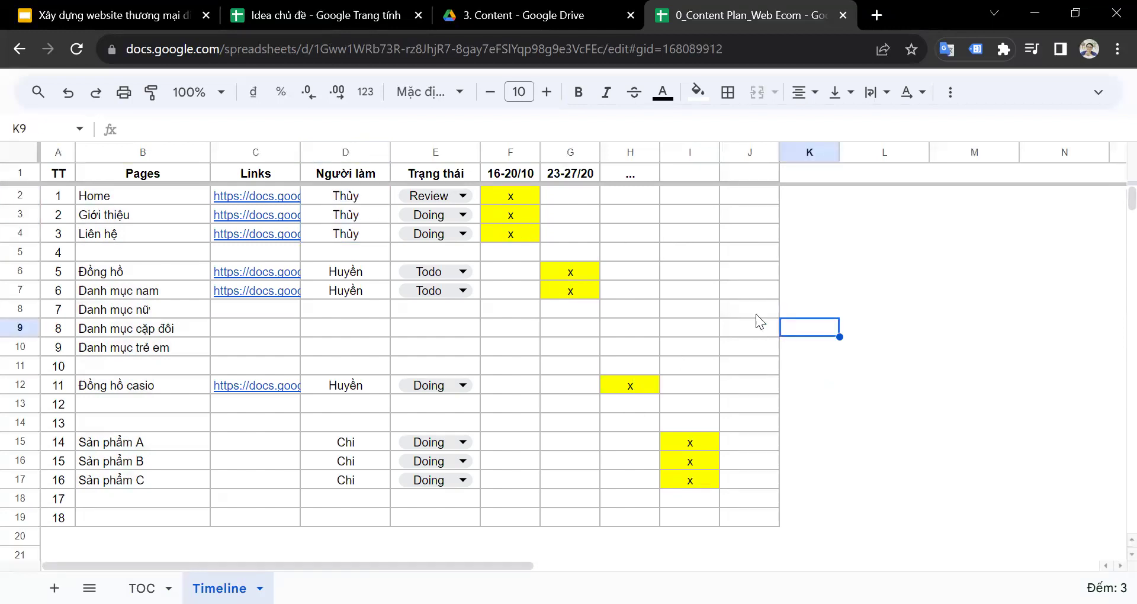
click(509, 178)
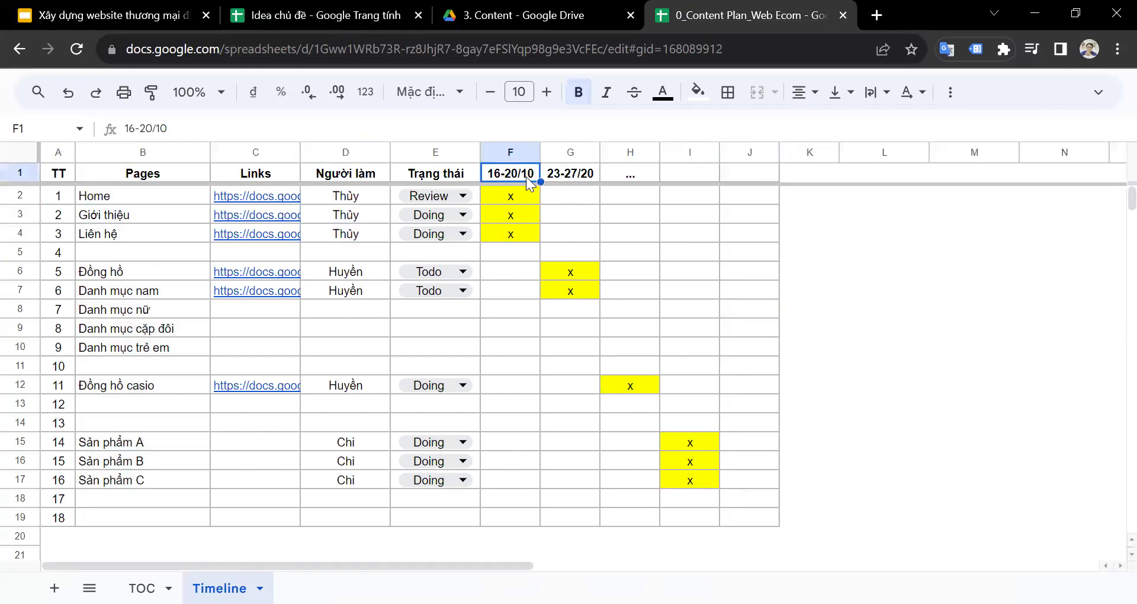
click(592, 178)
click(708, 327)
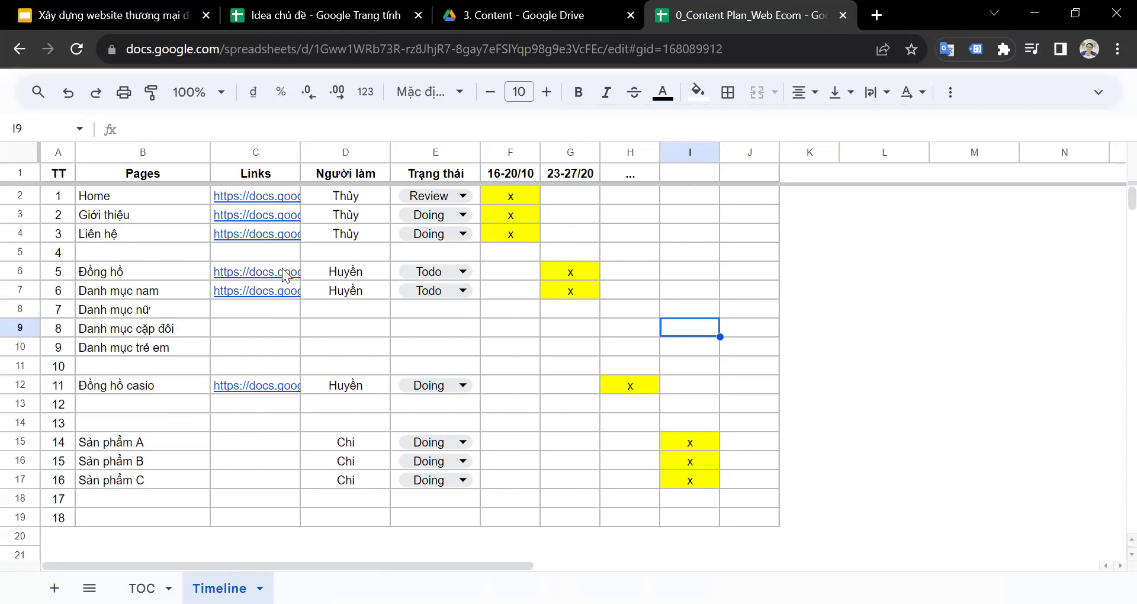
drag(154, 208, 145, 461)
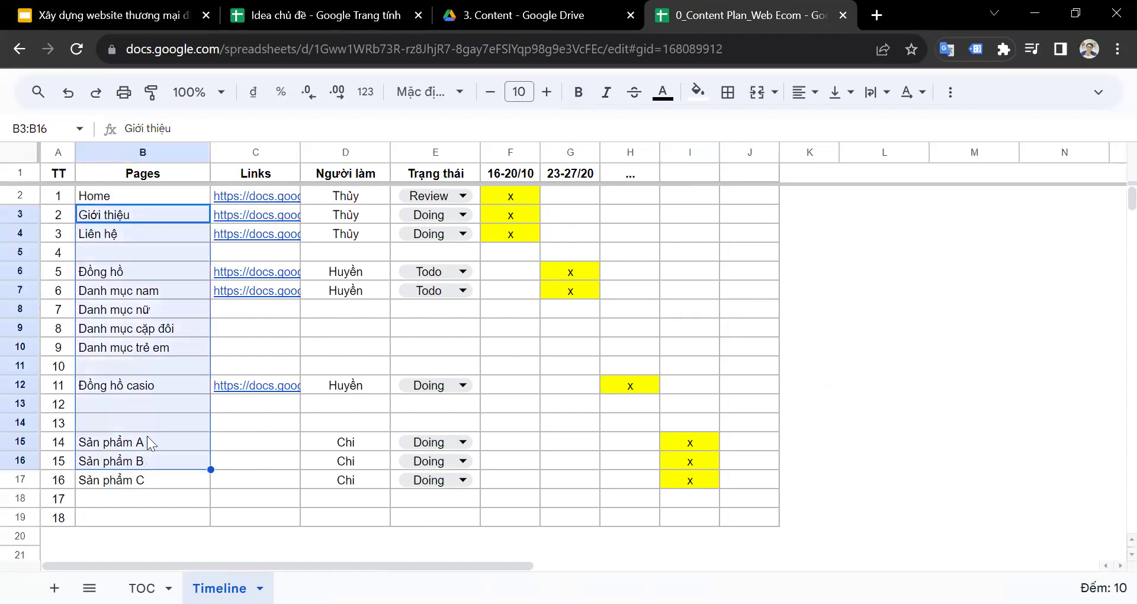
- Look over the Pages list from Home to Sản phẩm C and open the checklist file linked for the Home page
drag(166, 194, 153, 473)
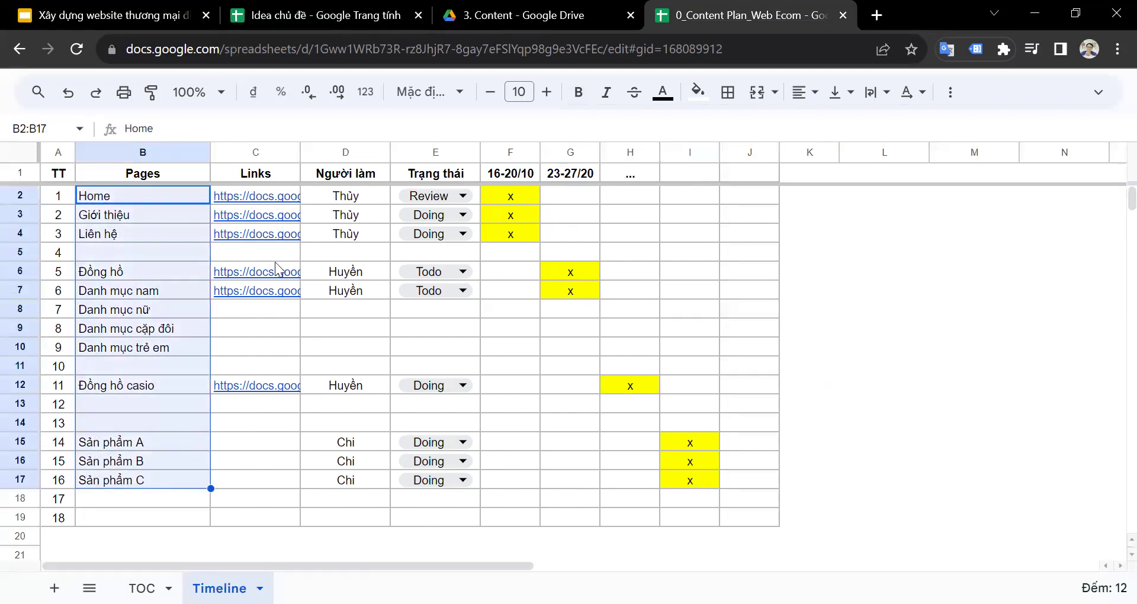
click(272, 200)
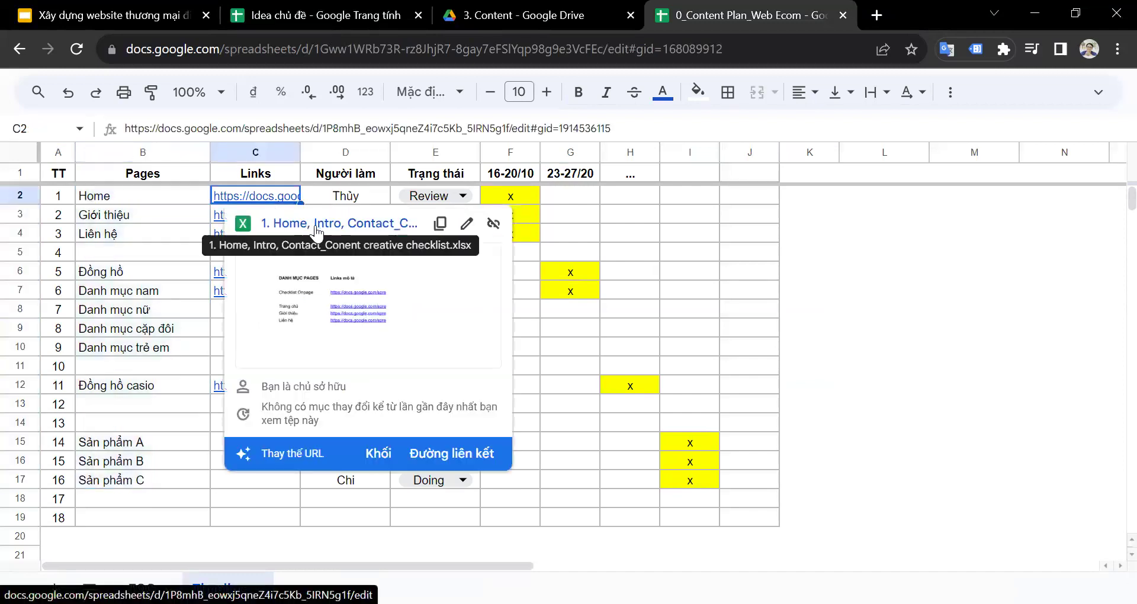
click(315, 225)
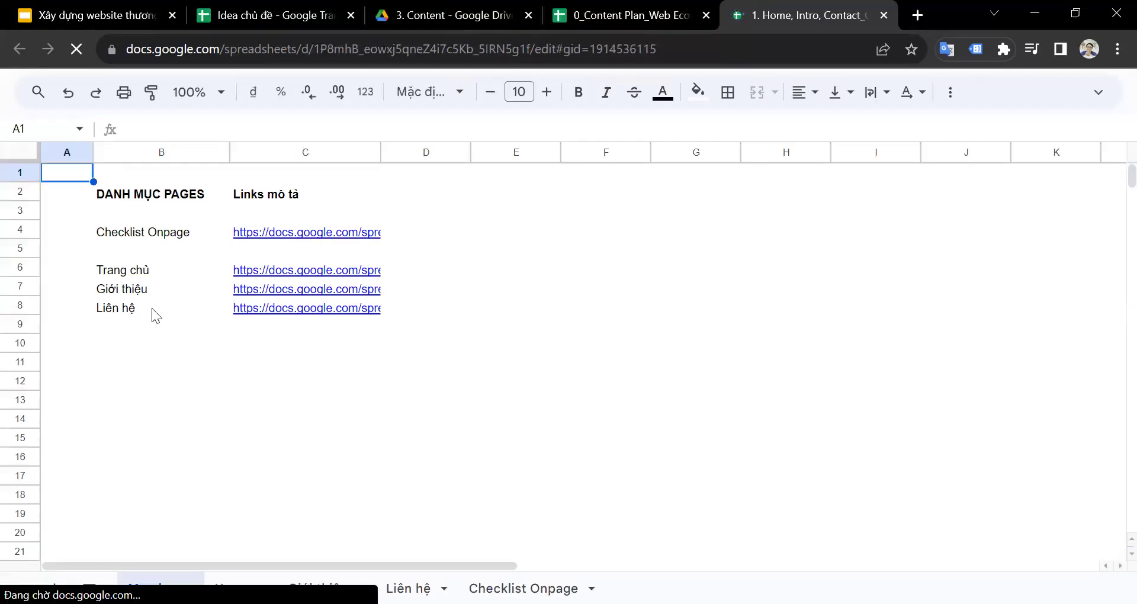
key(ctrl+shift+Tab)
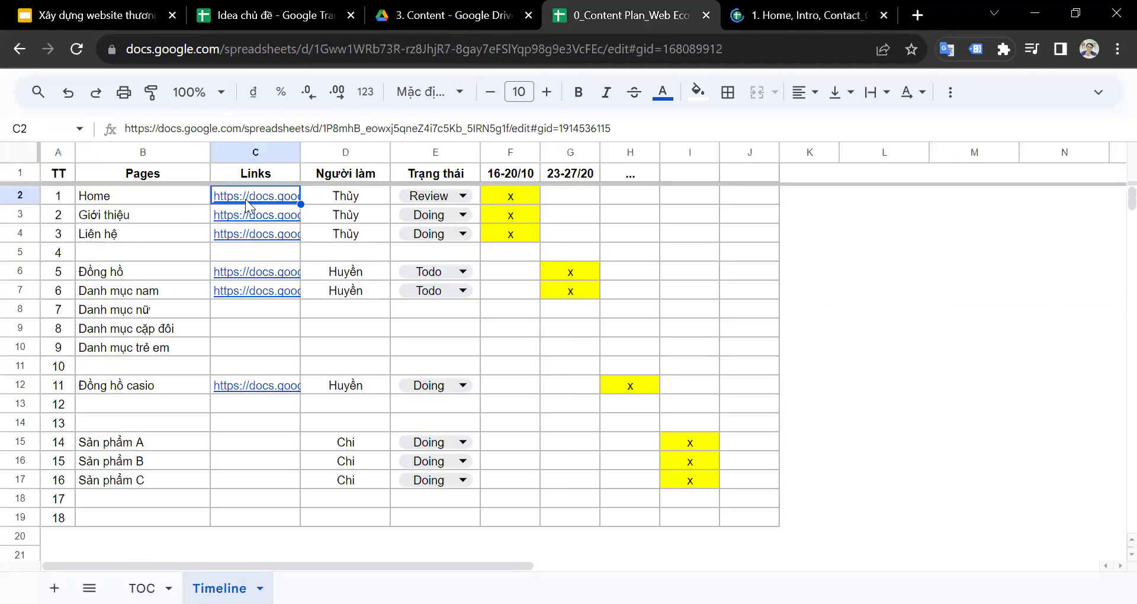
key(ctrl+Tab)
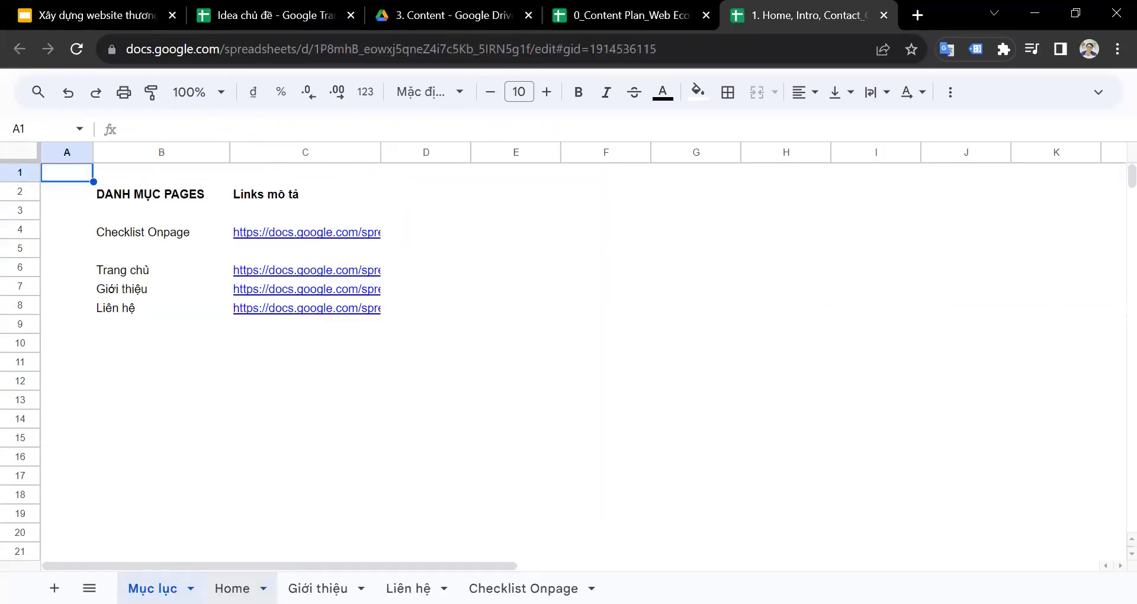
- Look through the Mục lục and Home sheets, focusing on the Home sheet's Nội dung column from URL to External link
click(233, 588)
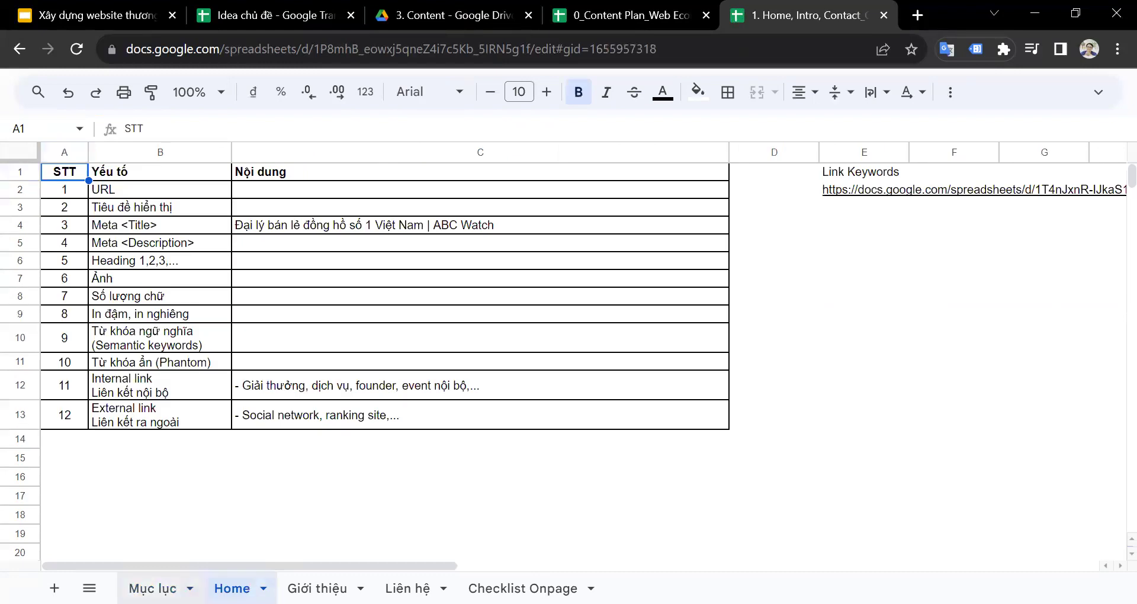
click(153, 588)
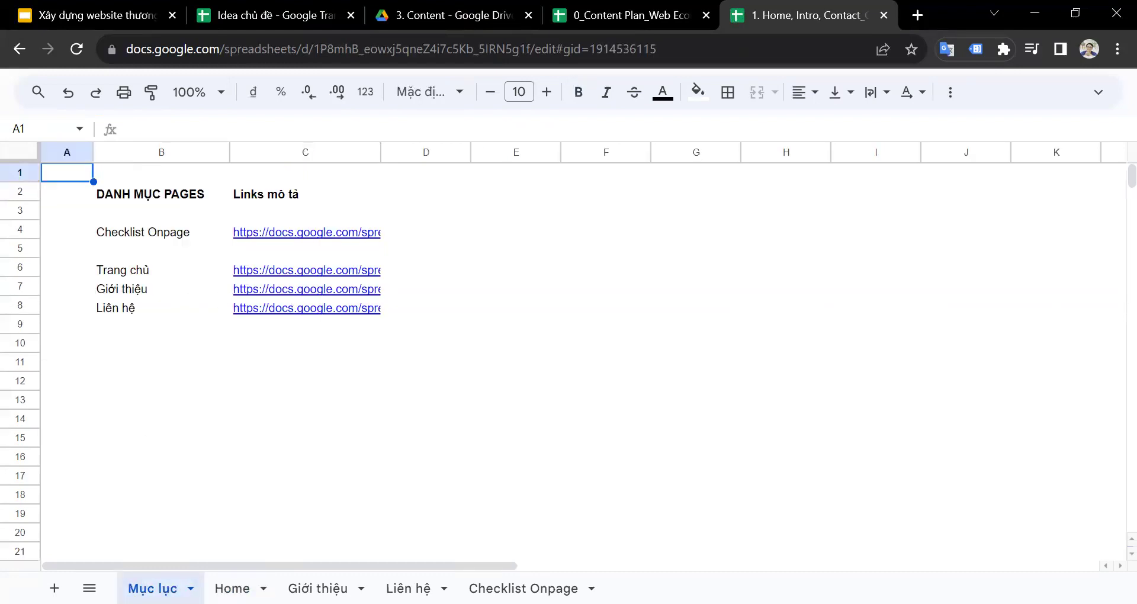
click(232, 588)
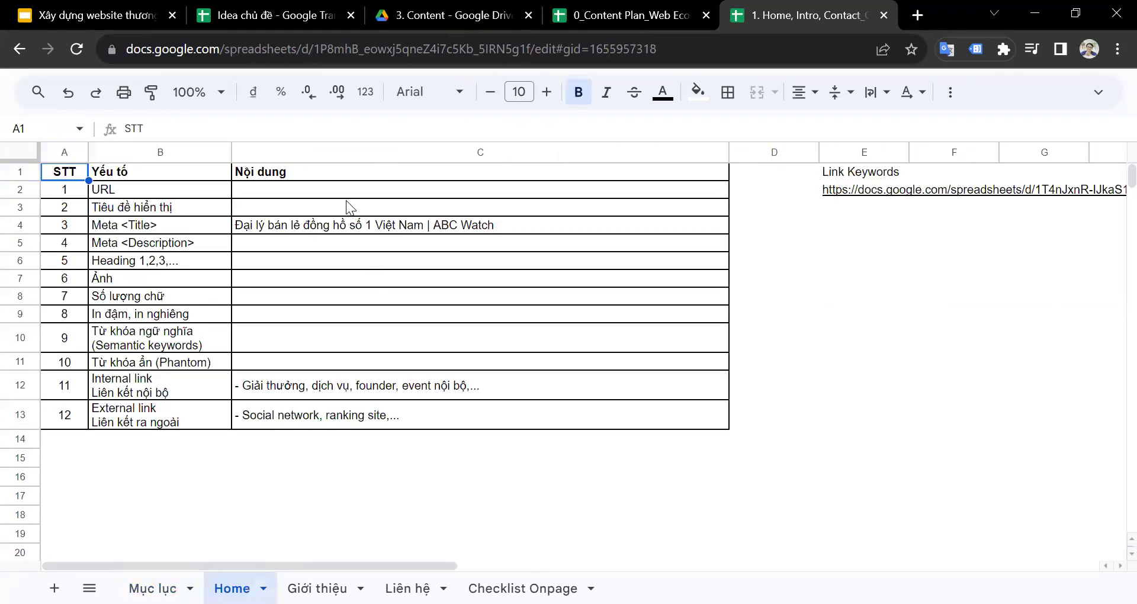
drag(355, 192, 358, 432)
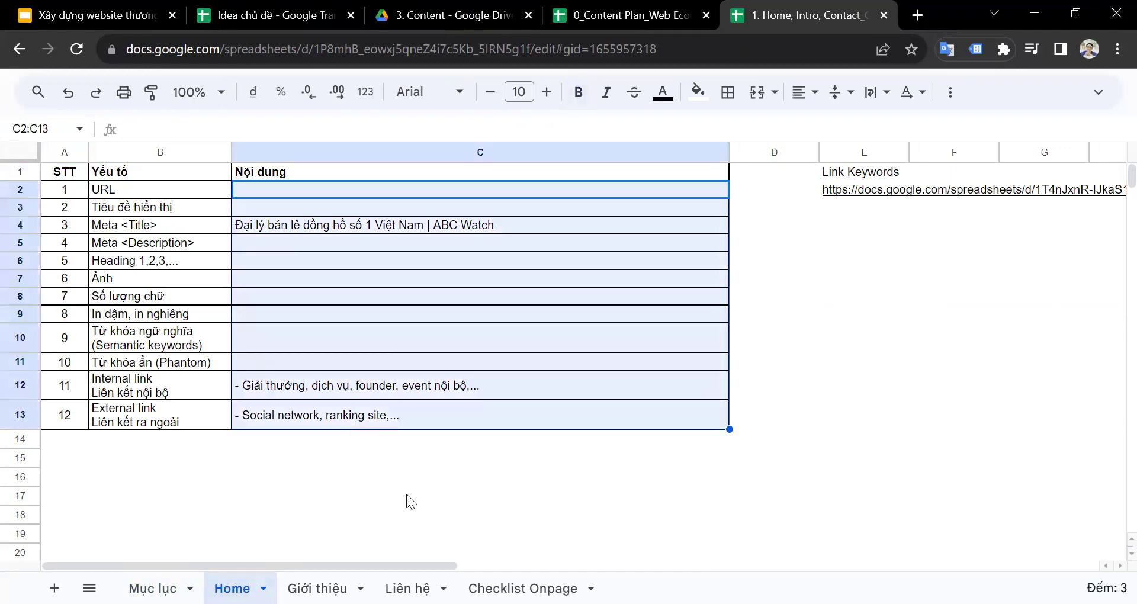
click(409, 502)
- Examine the Home sheet's Meta <Title> text and the content cells from Meta <Description> down to Internal link
click(355, 229)
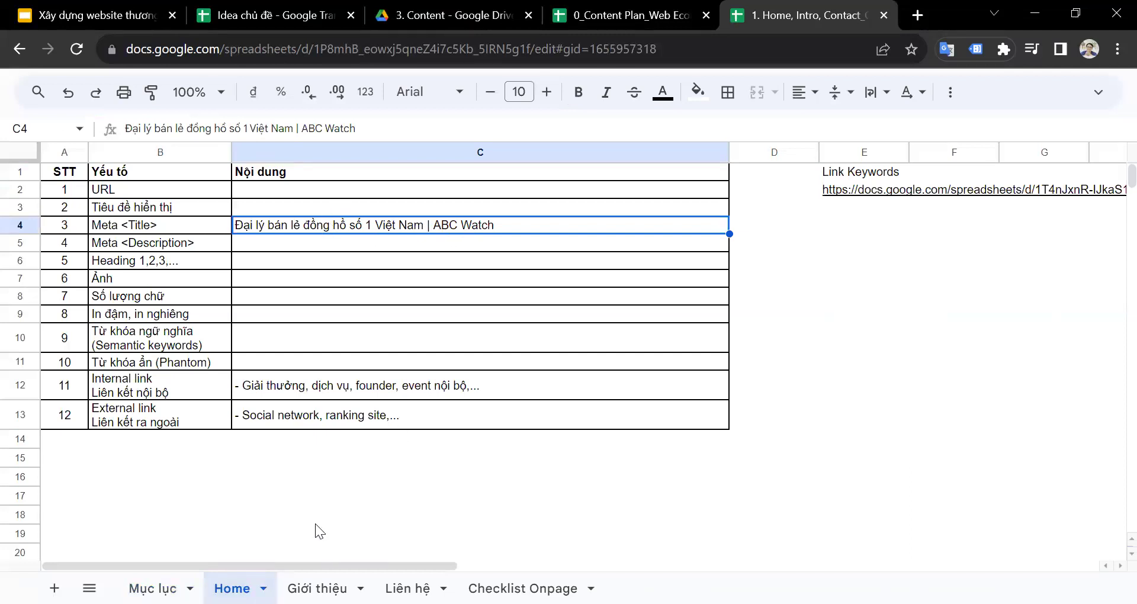
click(283, 237)
click(281, 255)
click(287, 284)
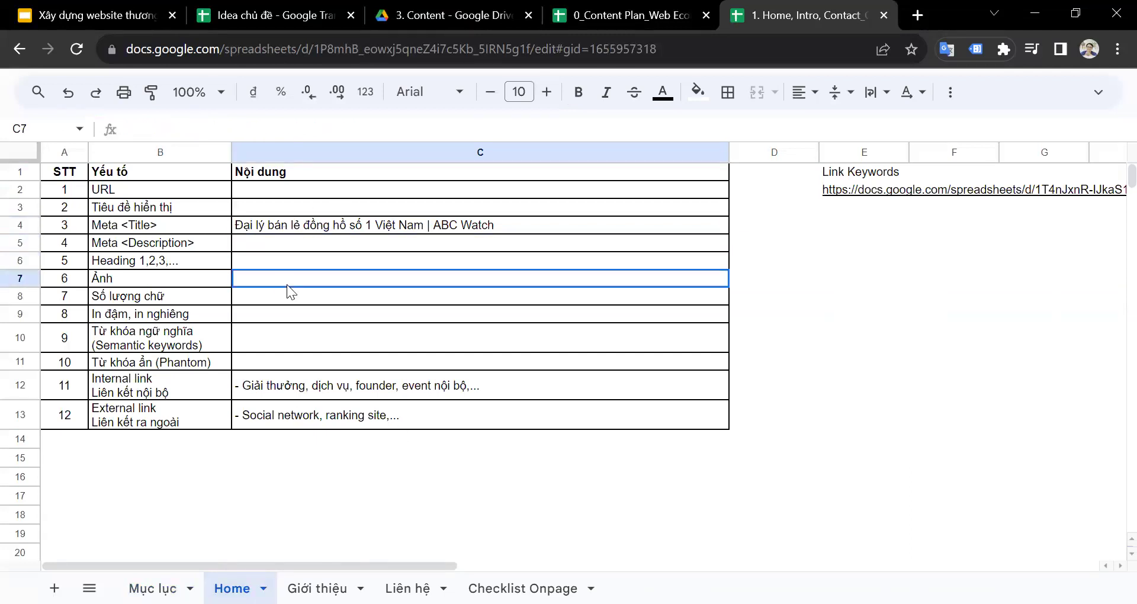
drag(397, 242, 472, 386)
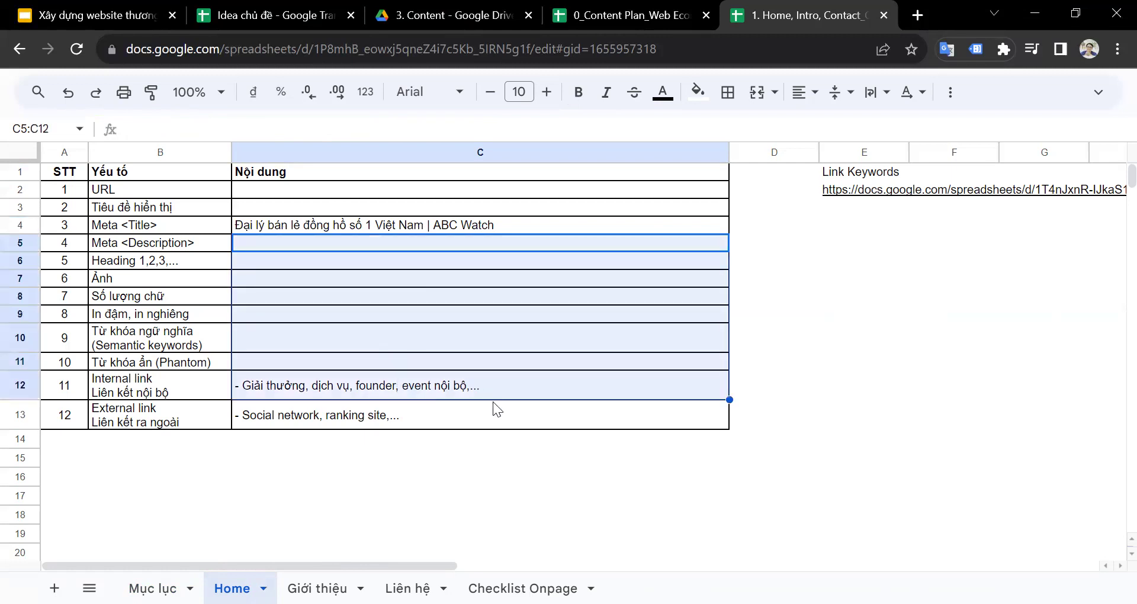
- Review the SEO criteria descriptions in the Checklist Onpage sheet, from URL and Meta Title through headings, word count and keyword formatting
click(522, 588)
drag(393, 256, 417, 517)
click(340, 276)
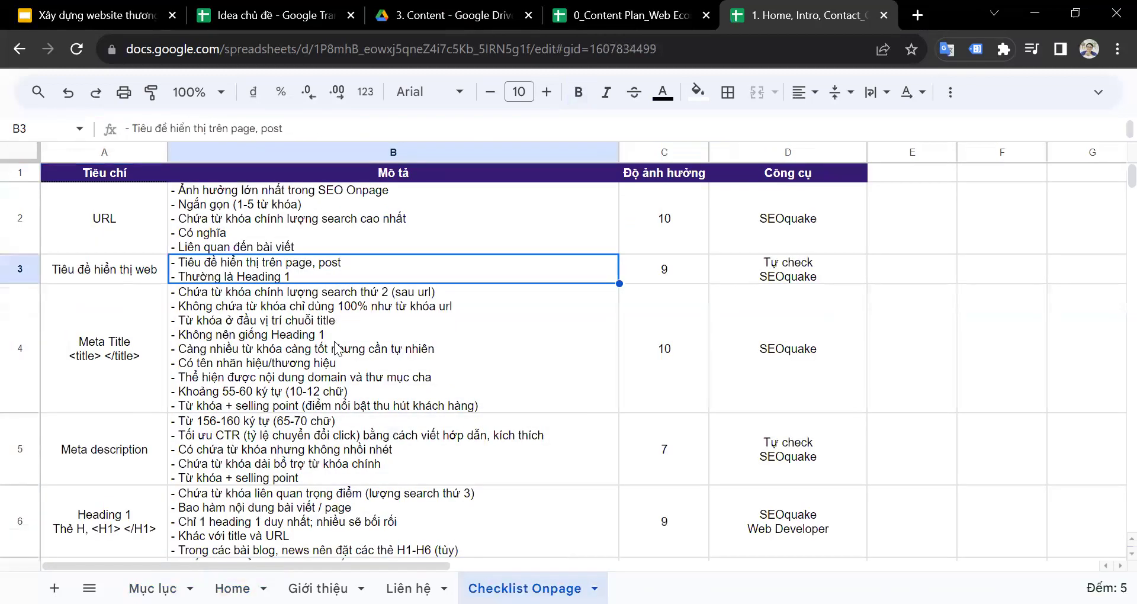
click(335, 349)
scroll(363, 348, down, 2)
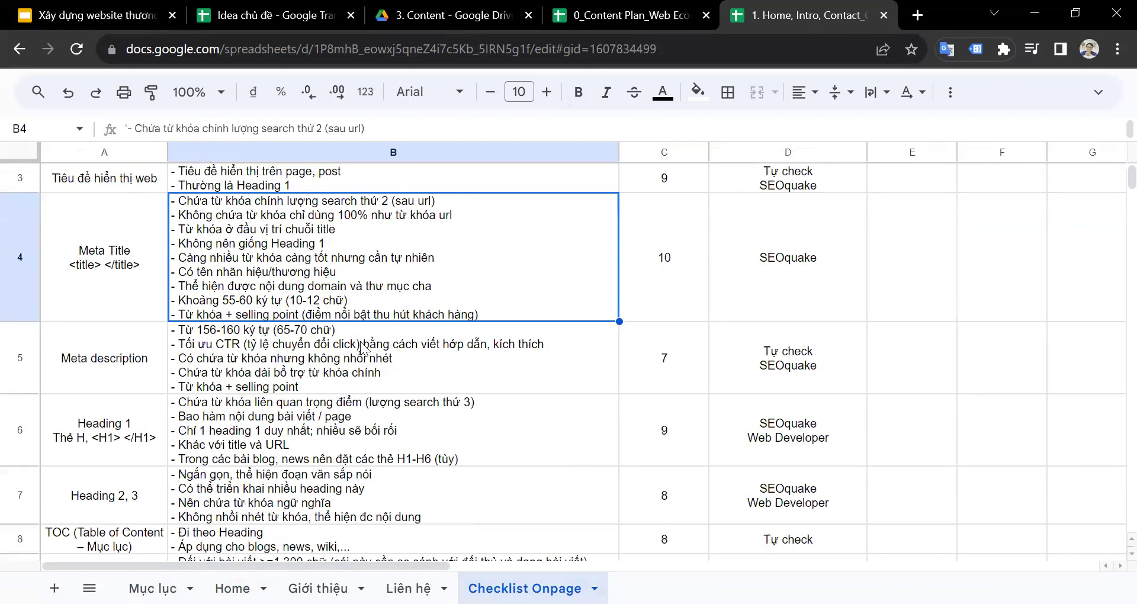
click(362, 348)
click(383, 444)
scroll(400, 414, down, 4)
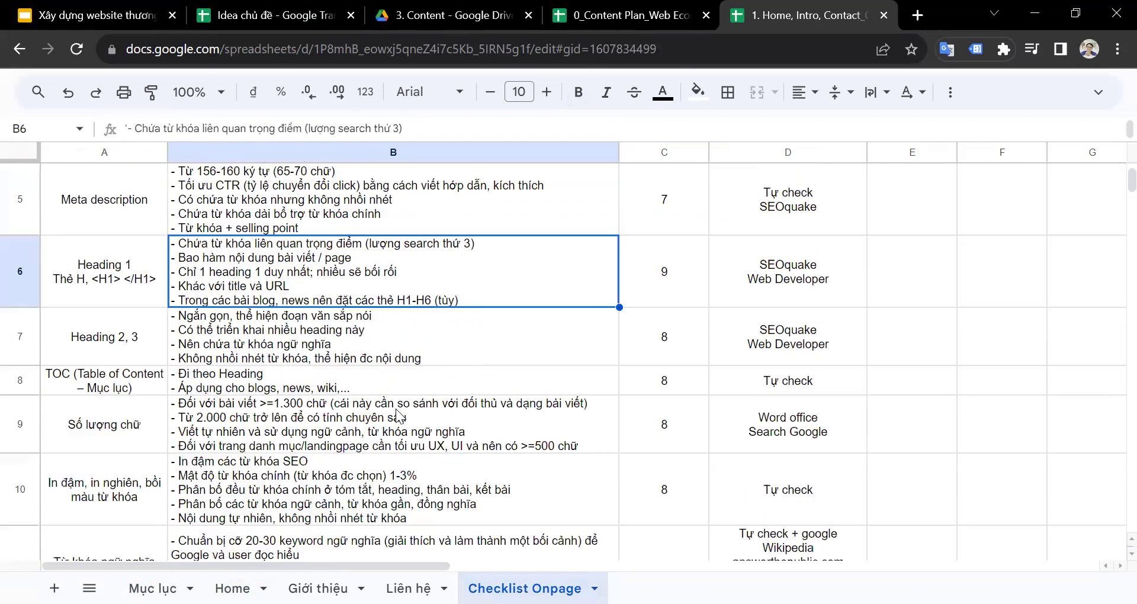
scroll(401, 414, up, 3)
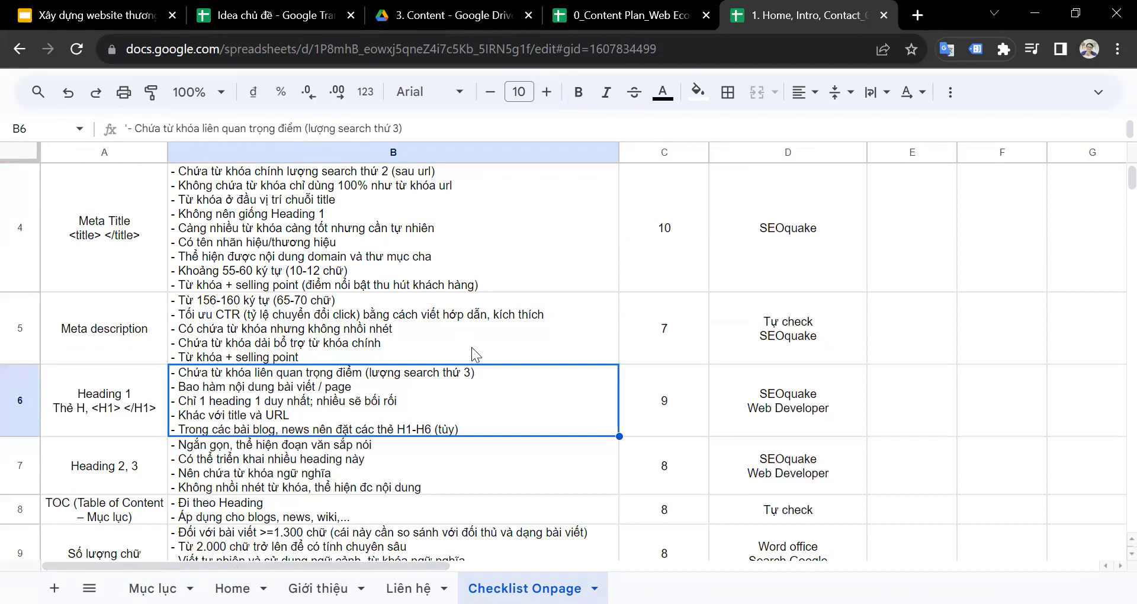
scroll(442, 484, up, 2)
- Review the content template in the Giới thiệu and Liên hệ sheets and return to the Home sheet
click(318, 588)
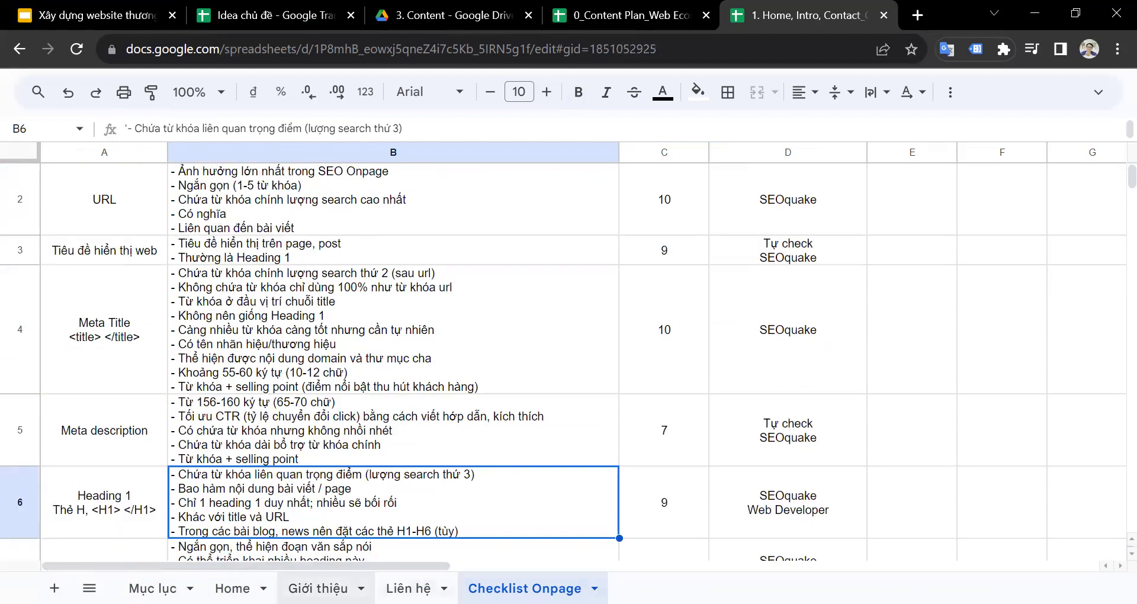
key(ctrl+shift+Page_Down)
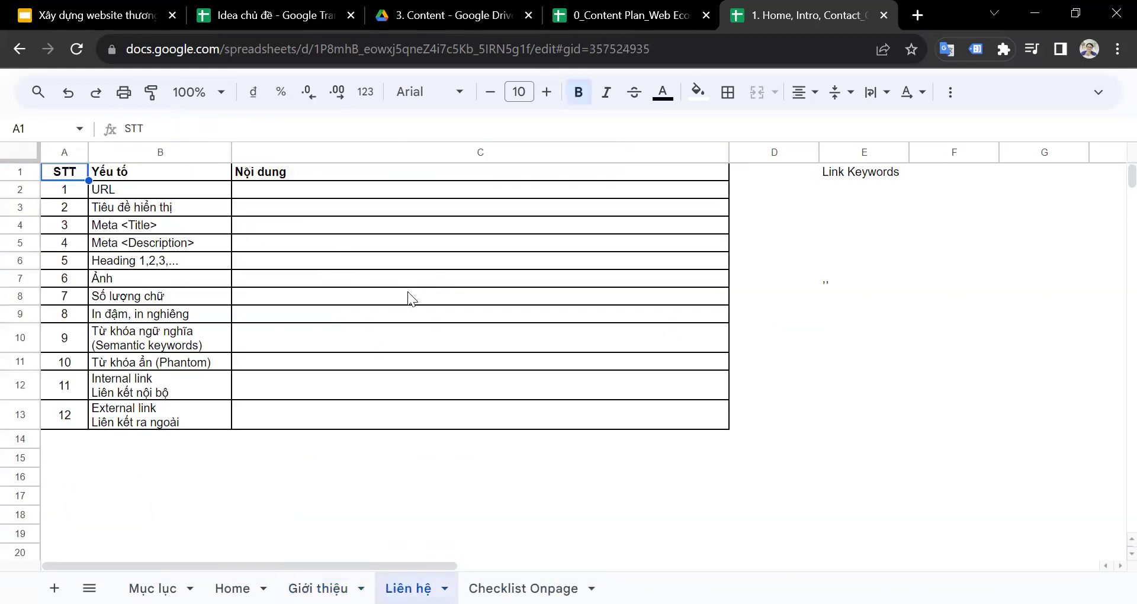
drag(368, 189, 424, 459)
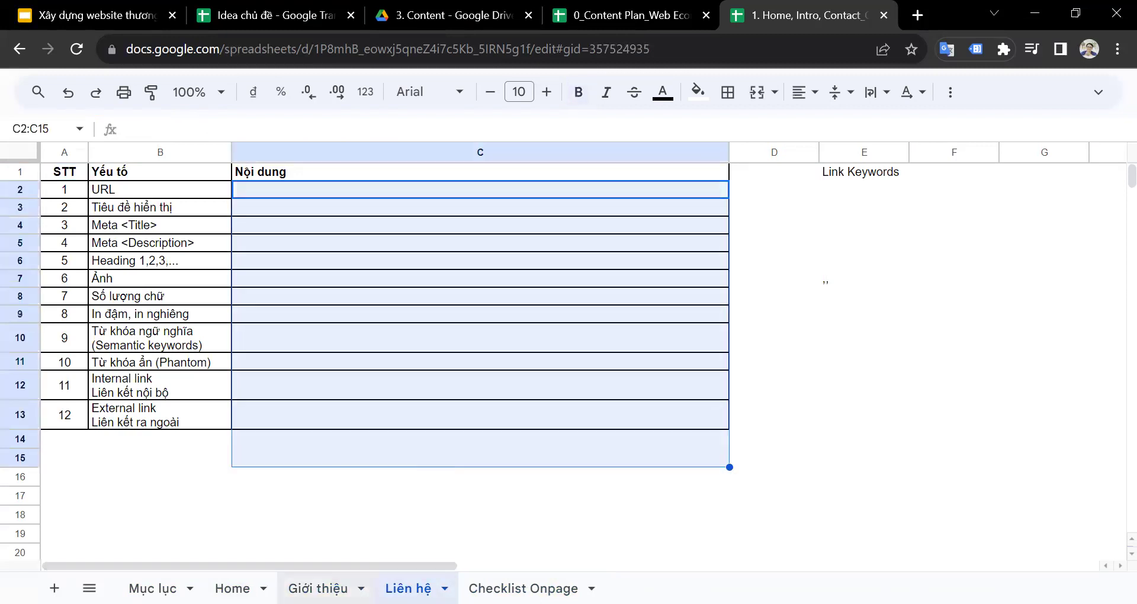
key(ctrl+shift+Page_Up)
key(ctrl+shift+Page_Up)
click(499, 320)
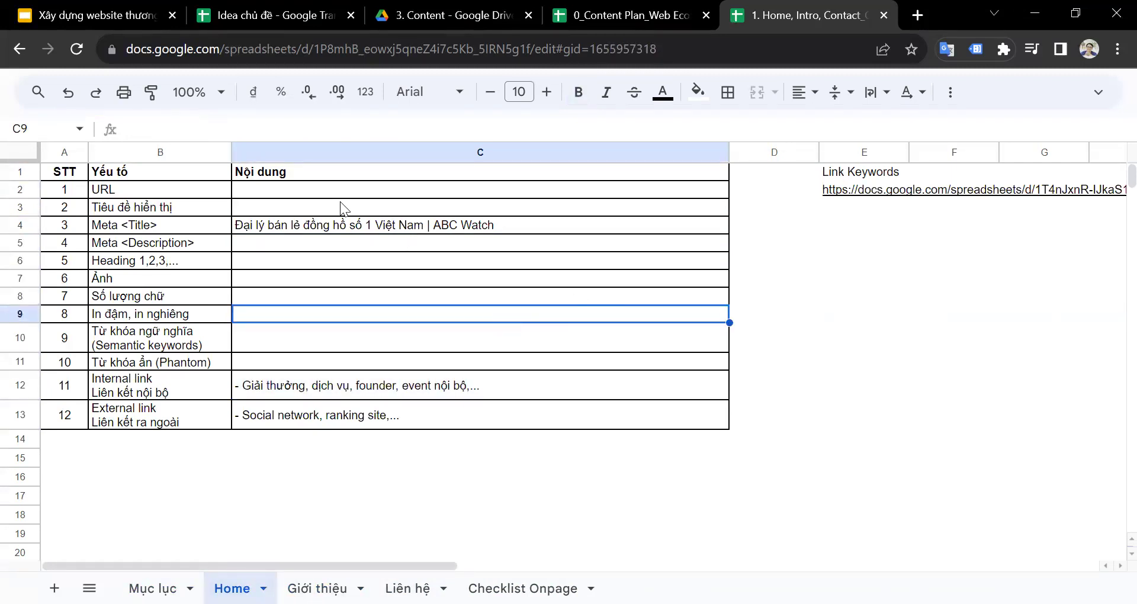
- Check the Wireframe & Mockup topic in "Idea chủ đề" and open "xx.xx.2023 - Mô tả [tên project]" from Drive's 4. Requirement Document folder
click(291, 8)
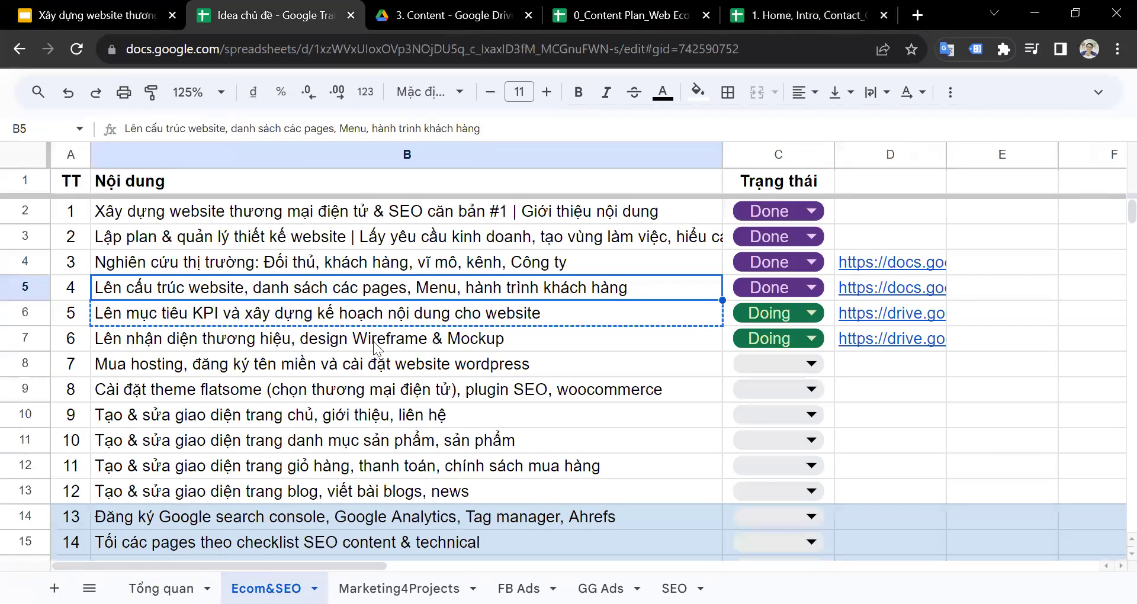
click(374, 342)
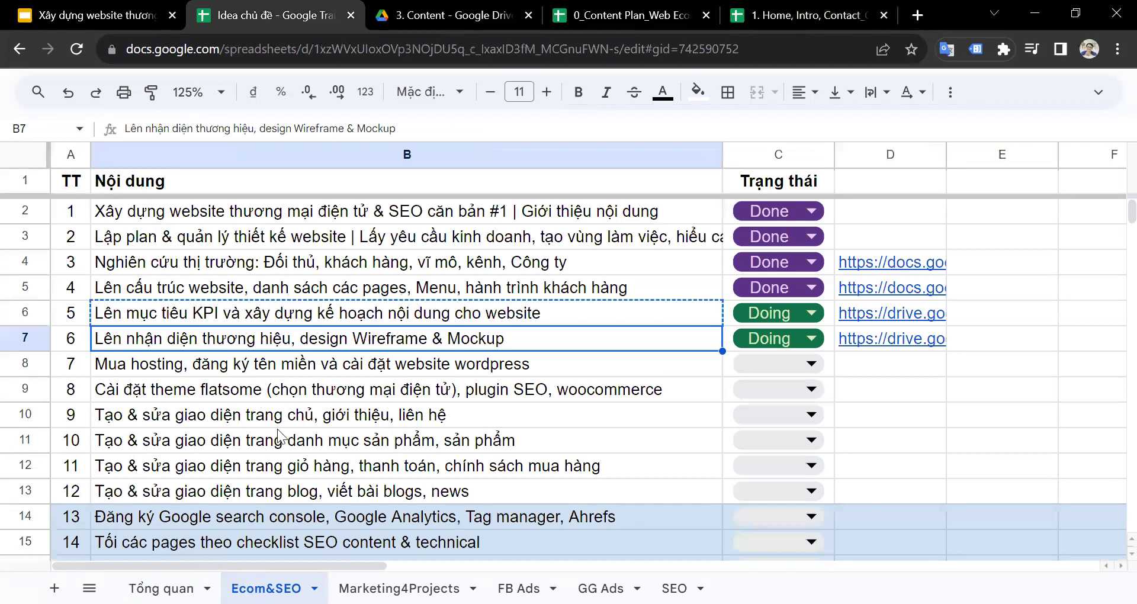
click(475, 23)
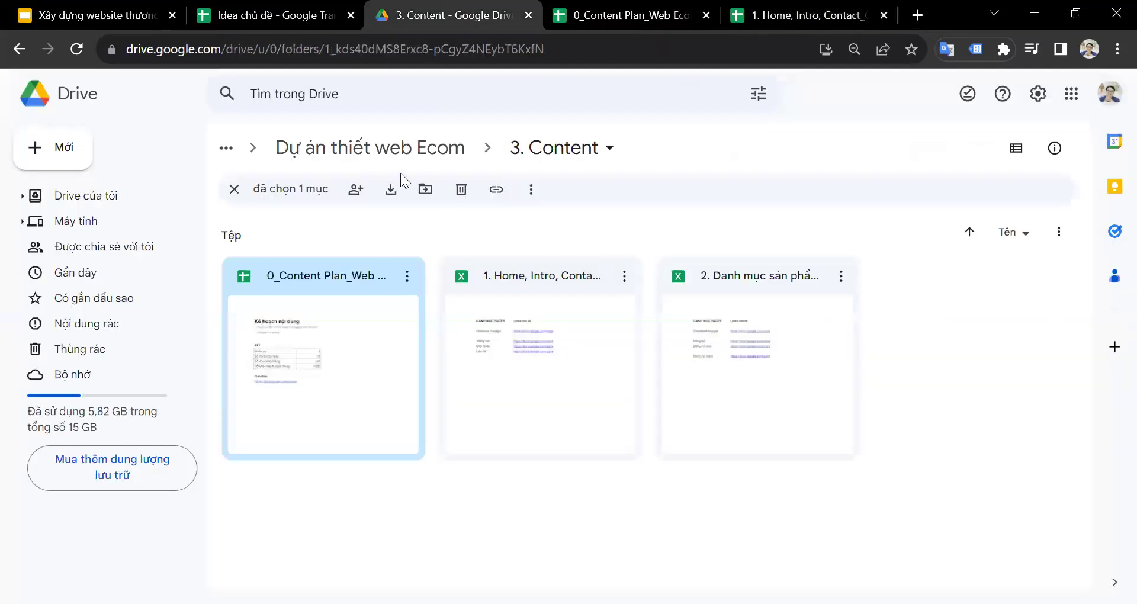
click(392, 159)
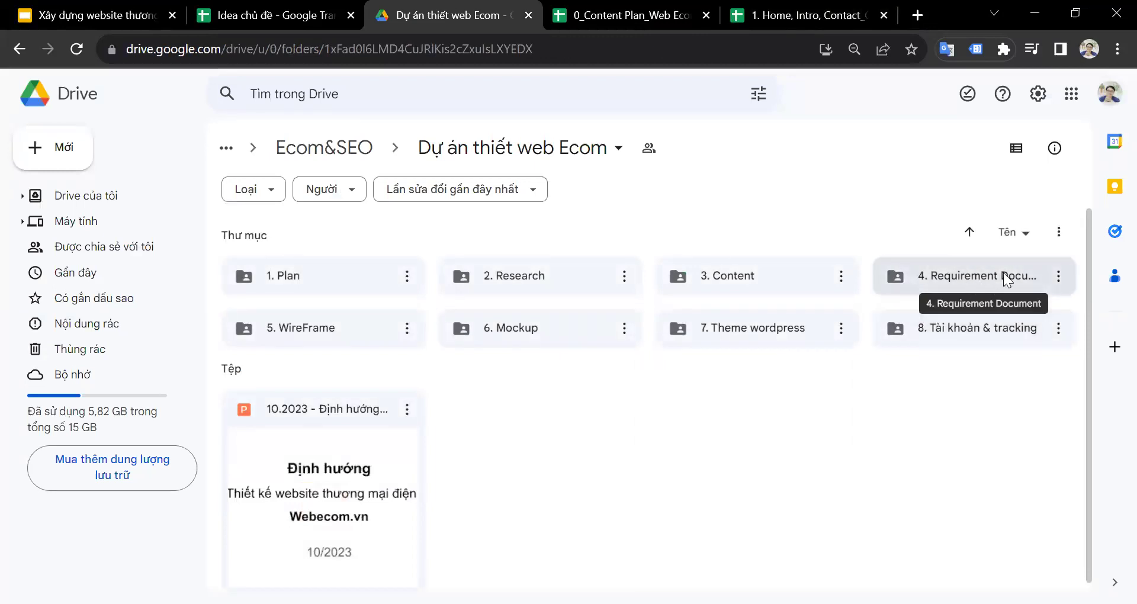
double_click(997, 279)
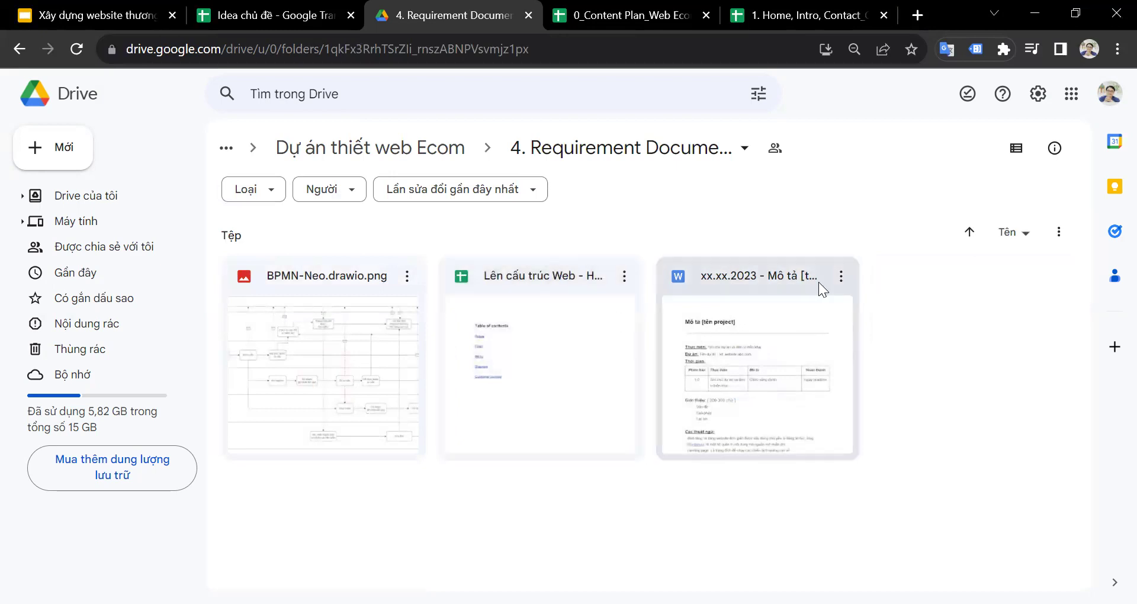
double_click(746, 325)
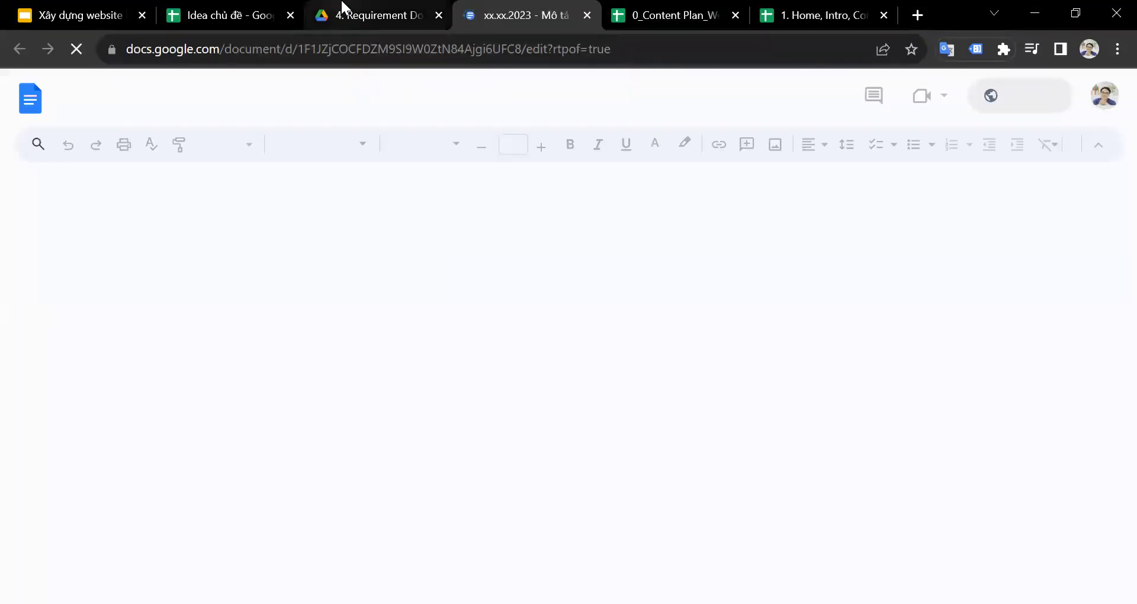
click(341, 12)
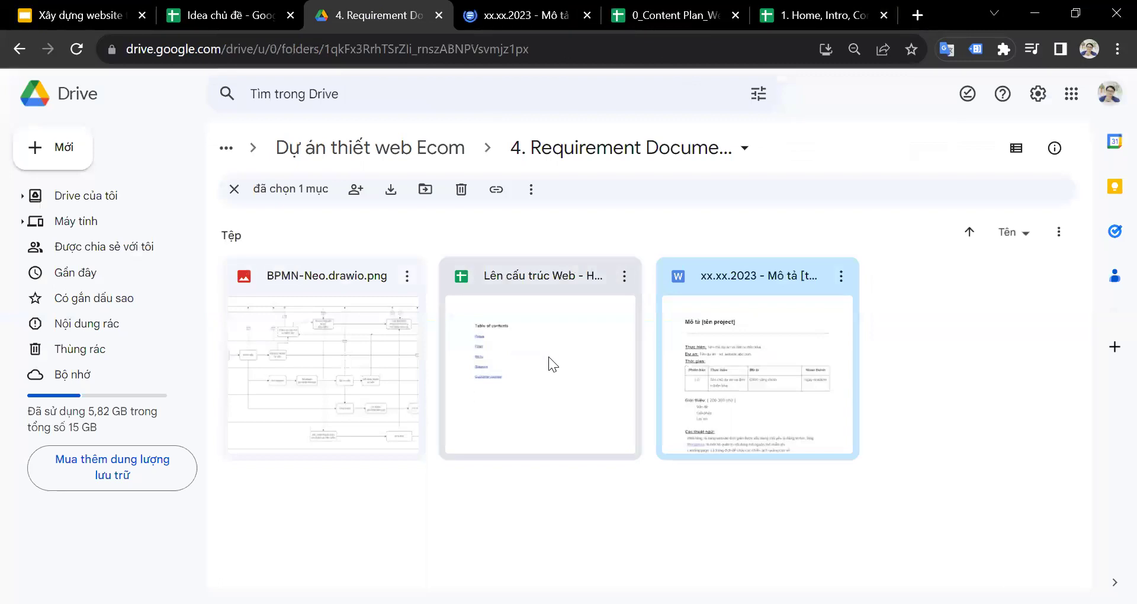
click(506, 10)
- Find the Trang chủ entry under Mockup & meta web and compare its URL & meta table with the checklist's Home sheet
scroll(562, 396, down, 10)
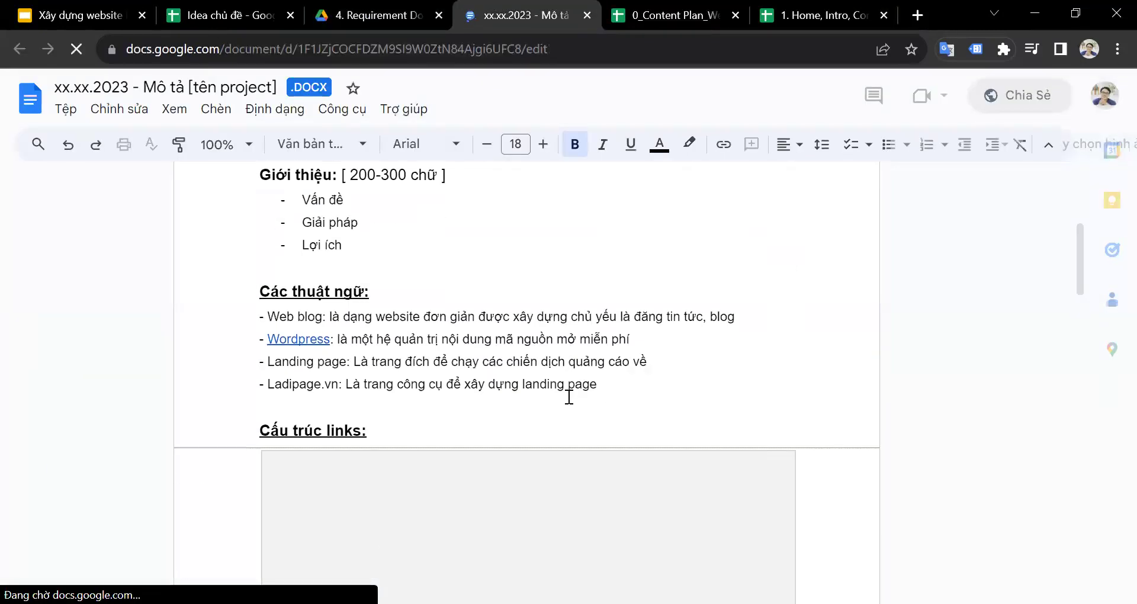
scroll(567, 396, down, 10)
scroll(432, 373, up, 3)
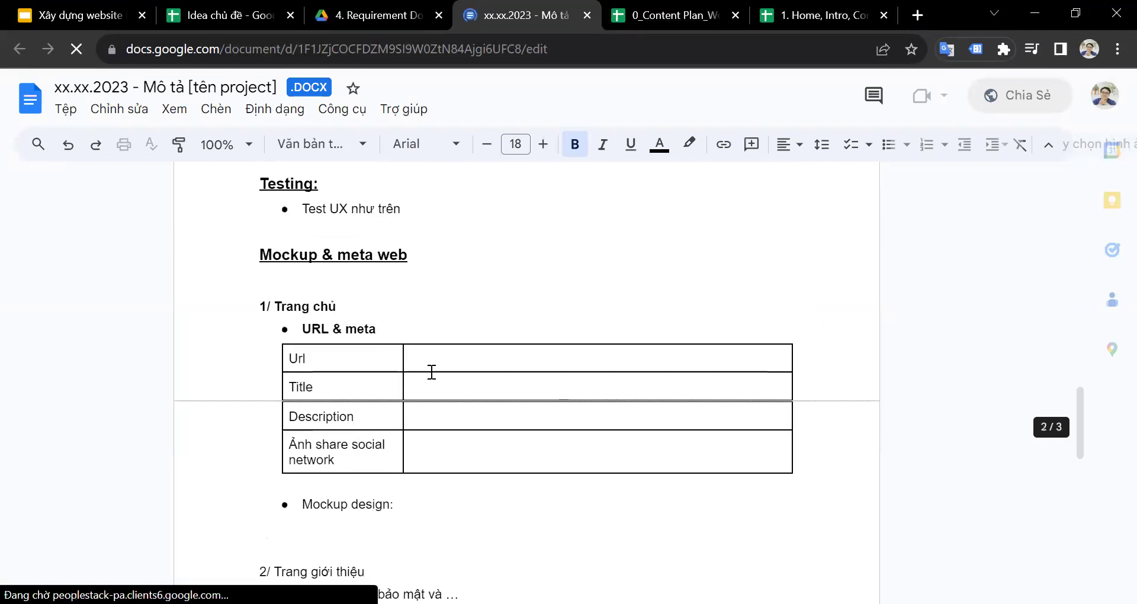
click(462, 364)
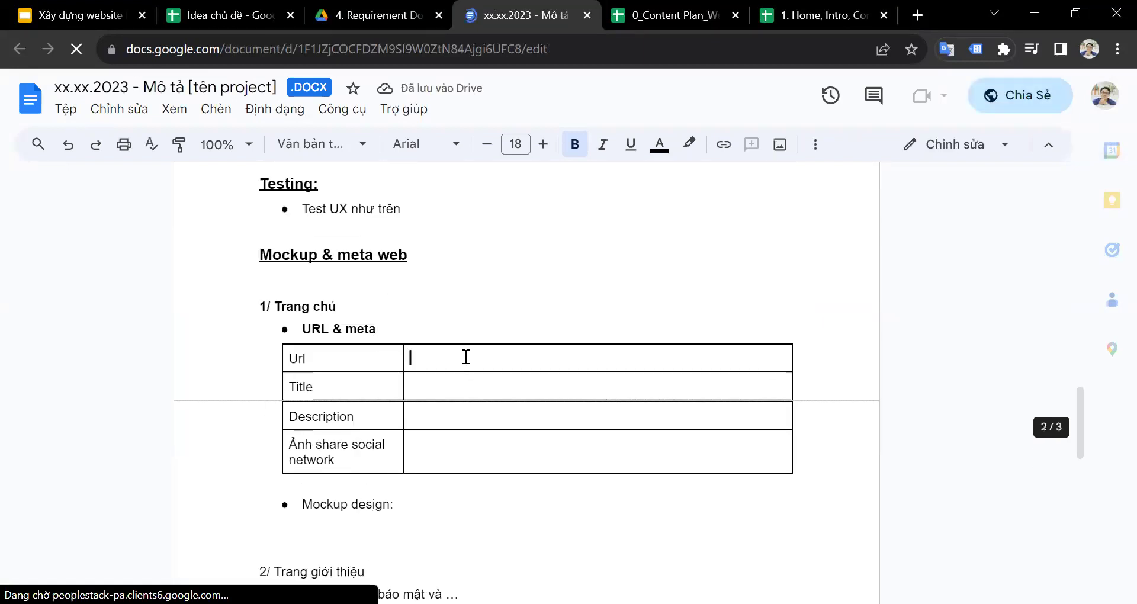
double_click(310, 308)
triple_click(310, 307)
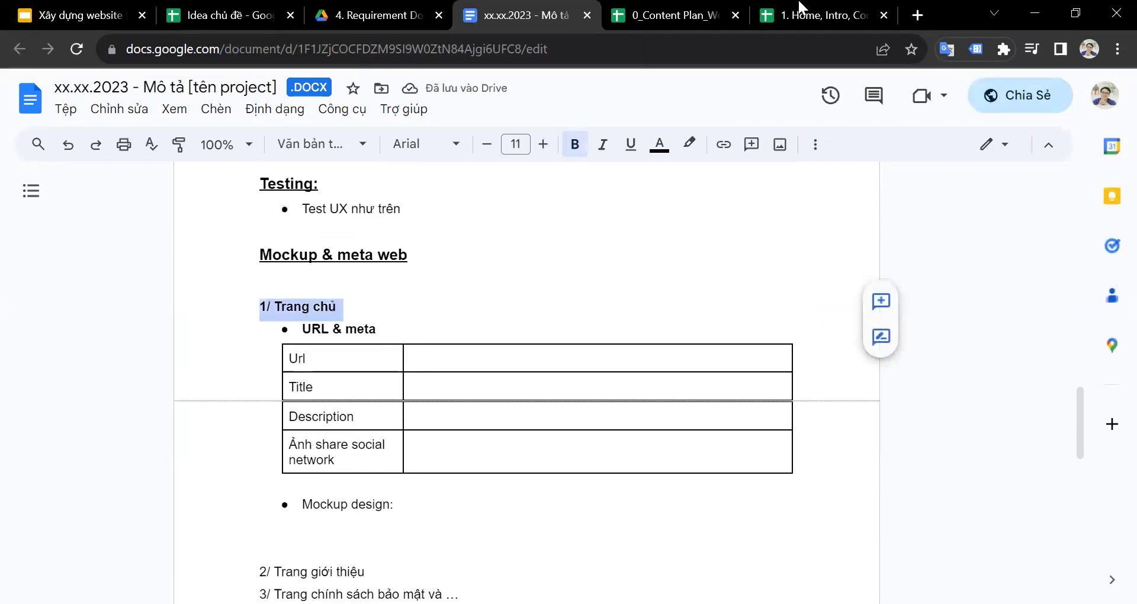
key(ctrl+6)
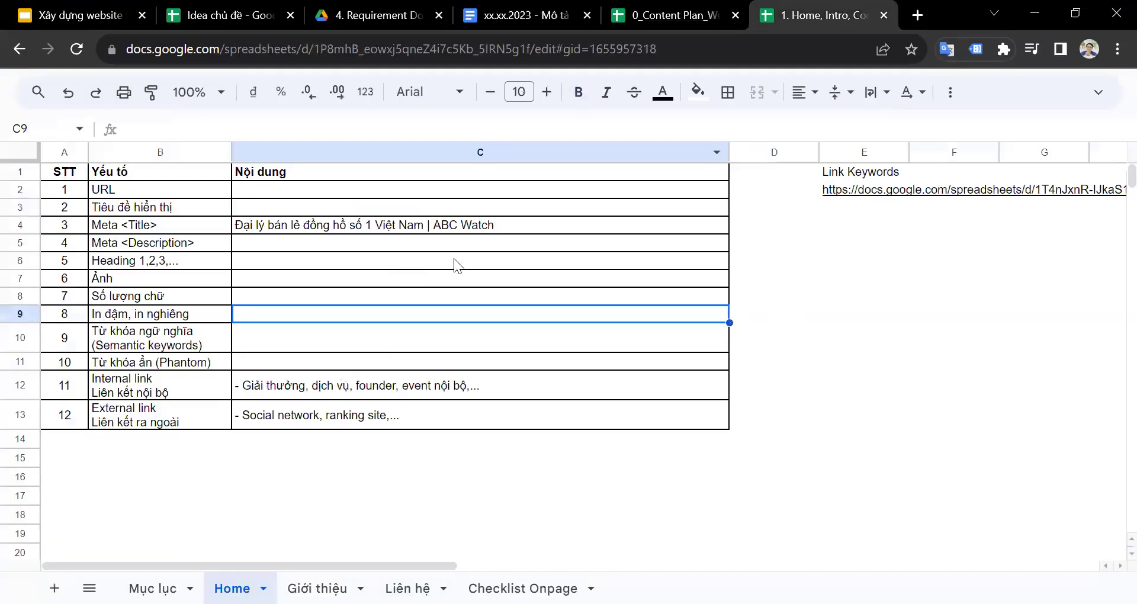
- Return to the project description document and review Trang chủ's Title, Description and social share image fields and its Mockup design item
click(536, 8)
click(441, 387)
click(475, 412)
click(487, 459)
scroll(487, 459, down, 3)
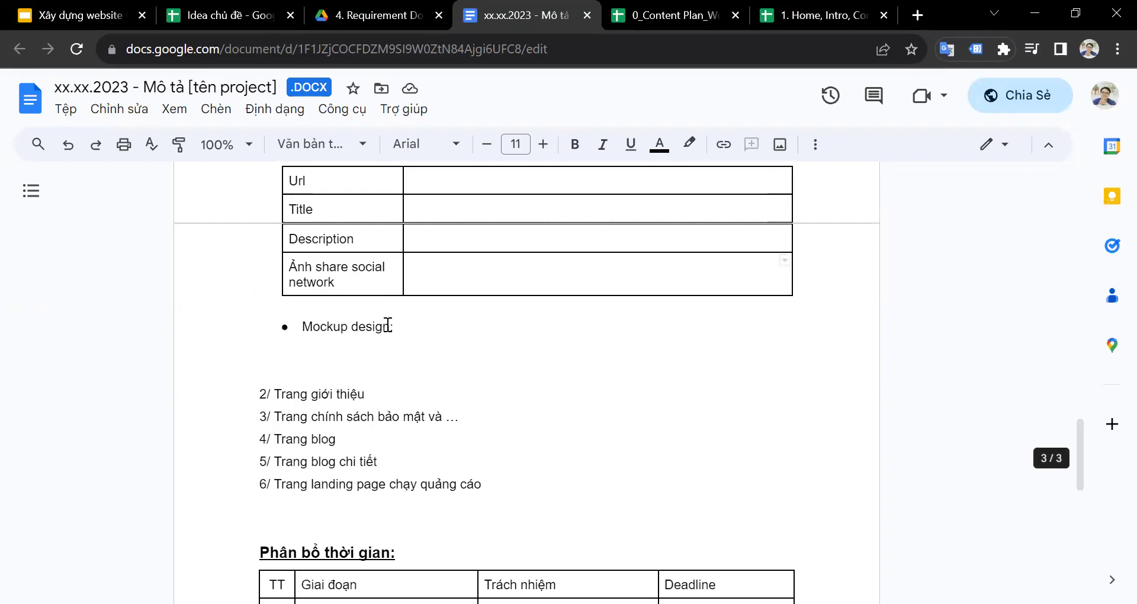
click(406, 348)
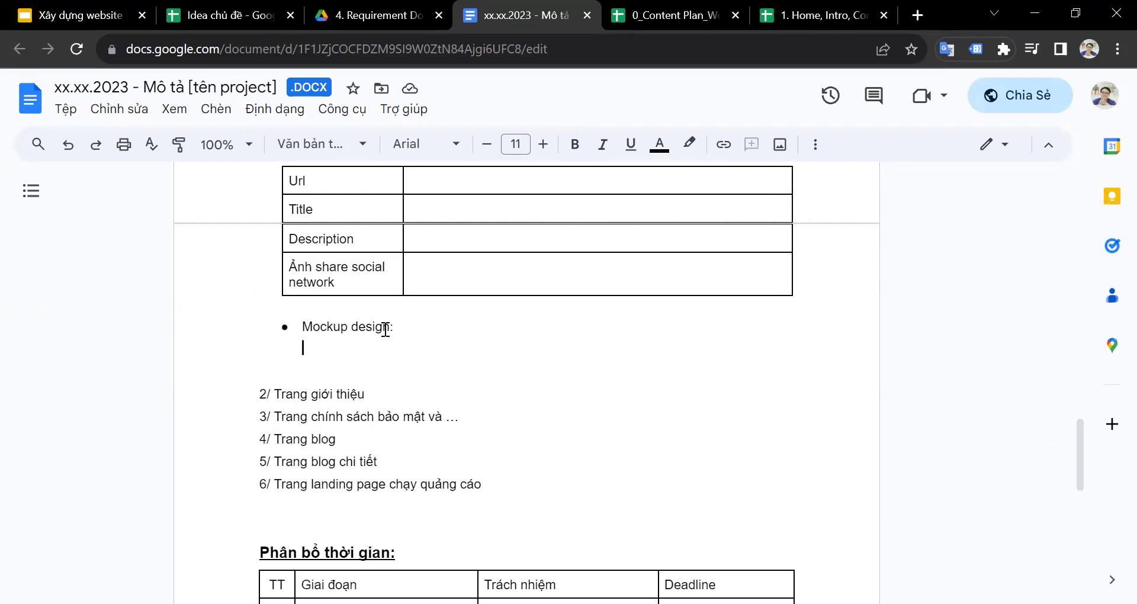
scroll(586, 350, up, 3)
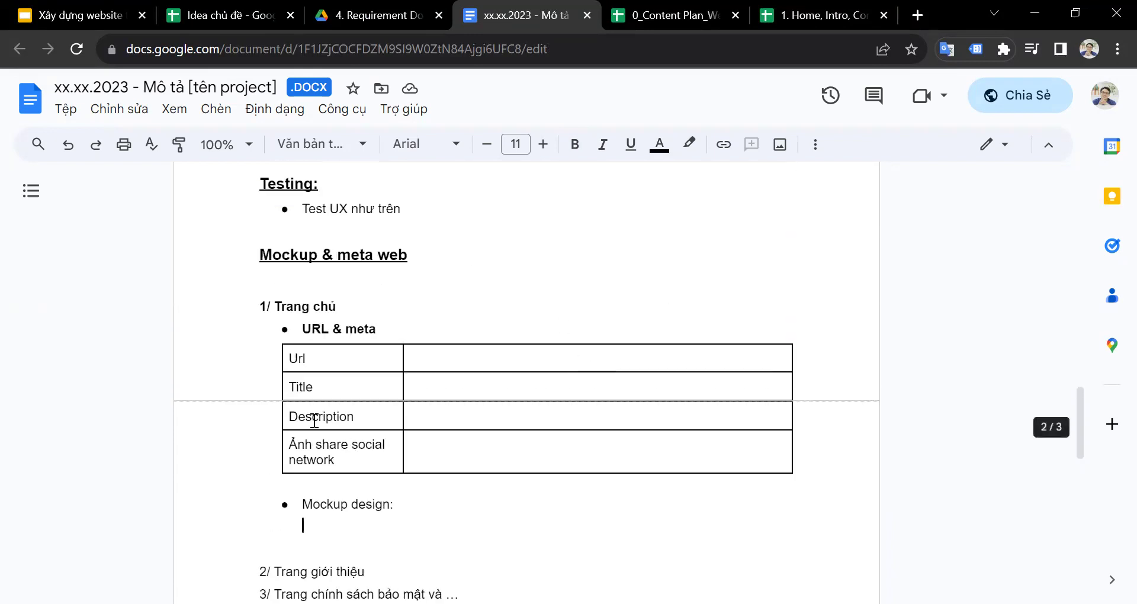
- Review Trang chủ's URL & meta table and Mockup design item, and go up to Drive's "Dự án thiết web Ecom" folder
scroll(427, 480, down, 2)
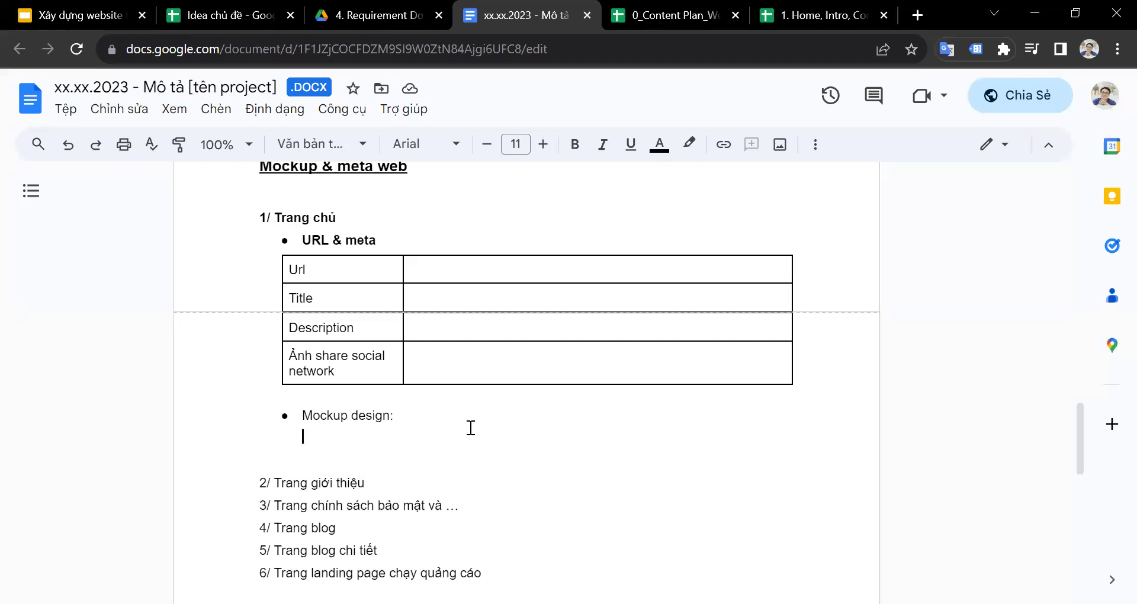
scroll(473, 416, up, 5)
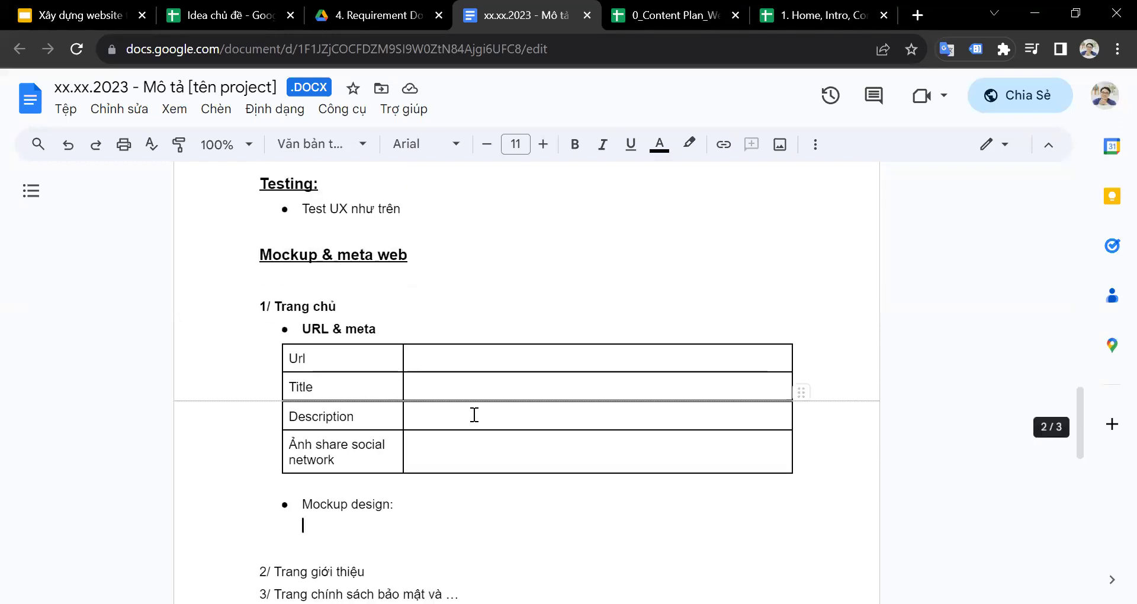
click(401, 16)
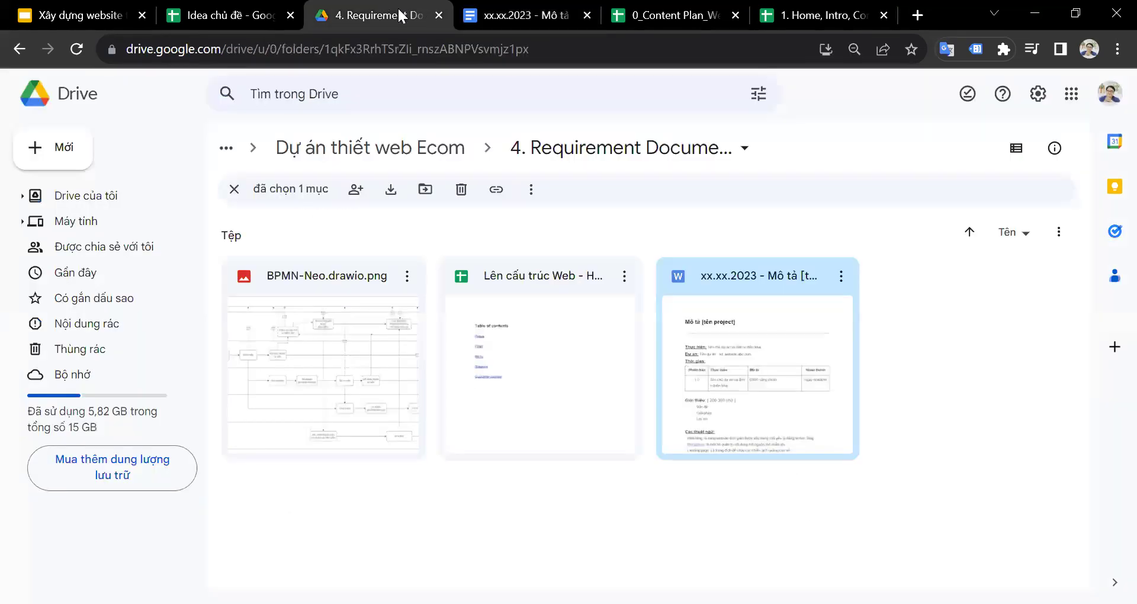
click(374, 155)
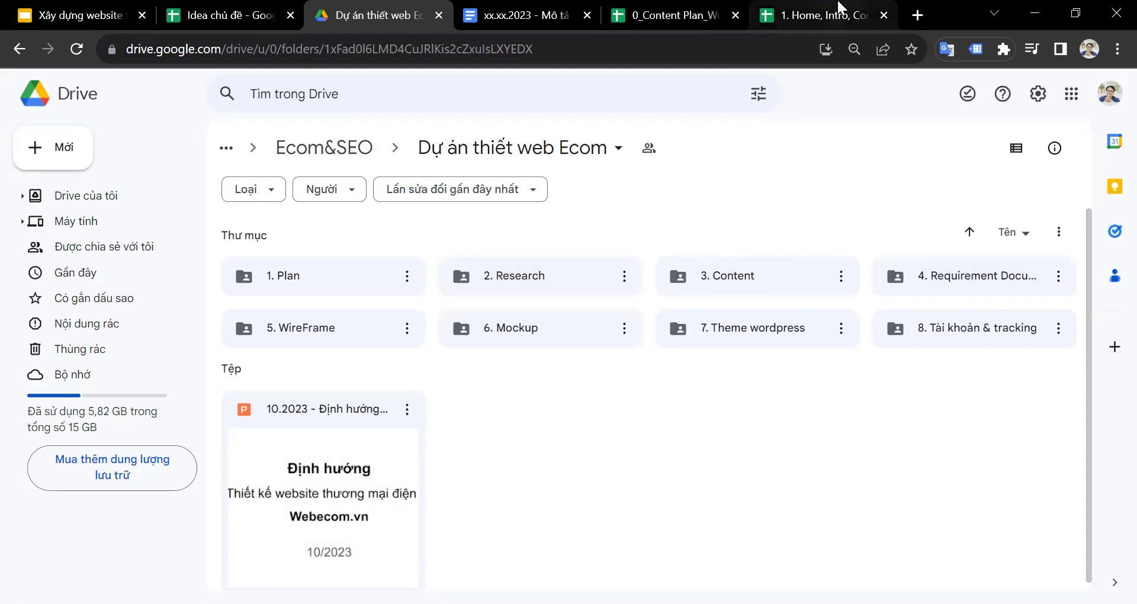
- Switch to the Home, Intro, Contact content workbook and review its Home, Giới thiệu, Liên hệ and Mục lục sheets
click(823, 15)
click(494, 478)
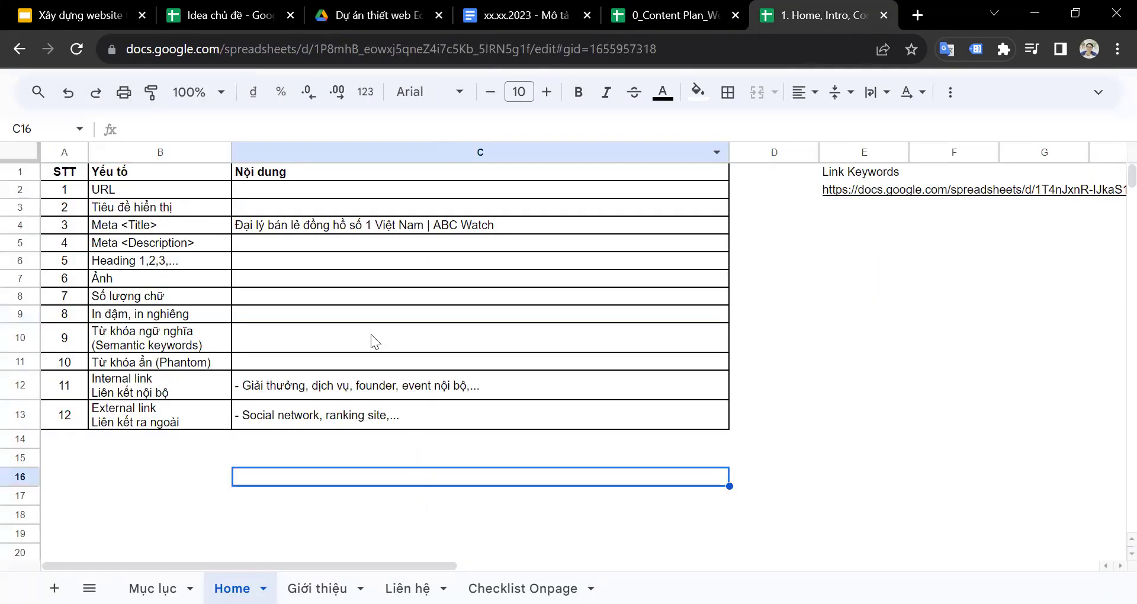
click(331, 588)
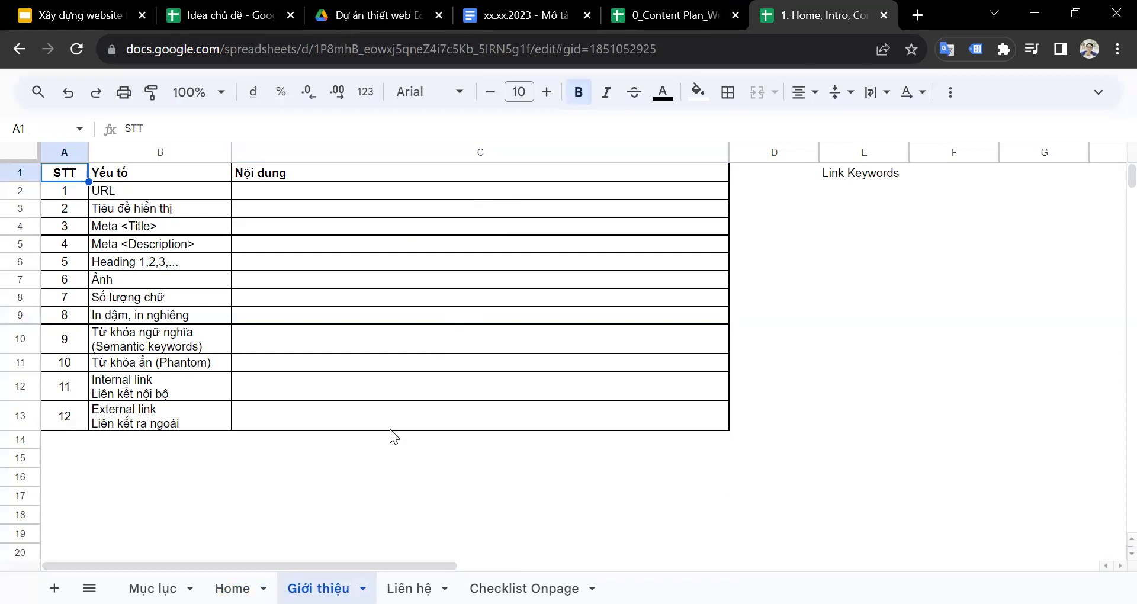
click(408, 588)
click(153, 588)
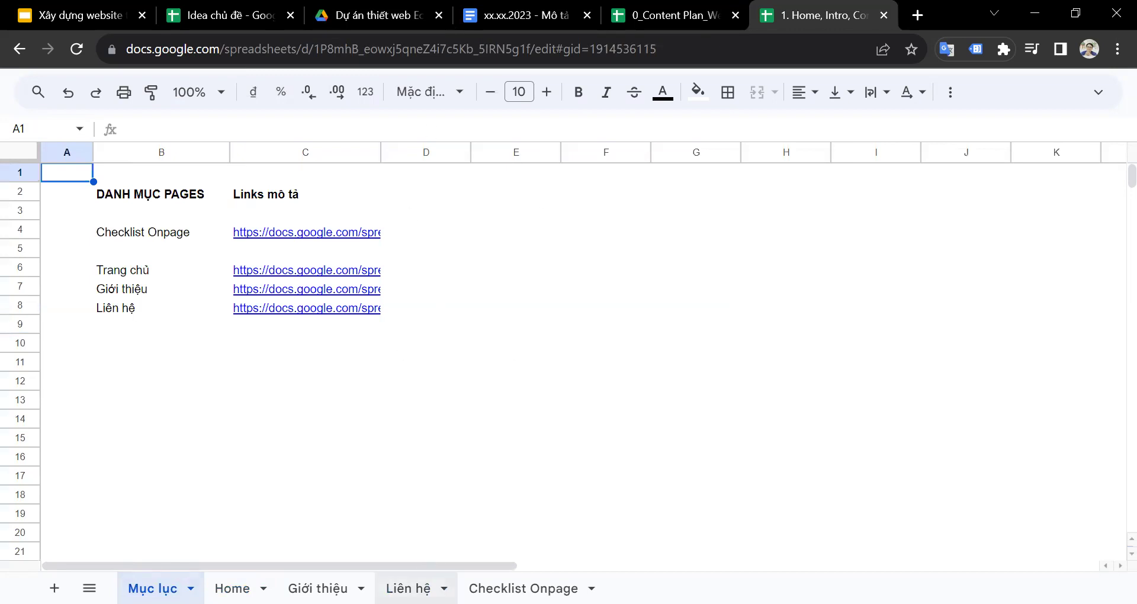
click(232, 588)
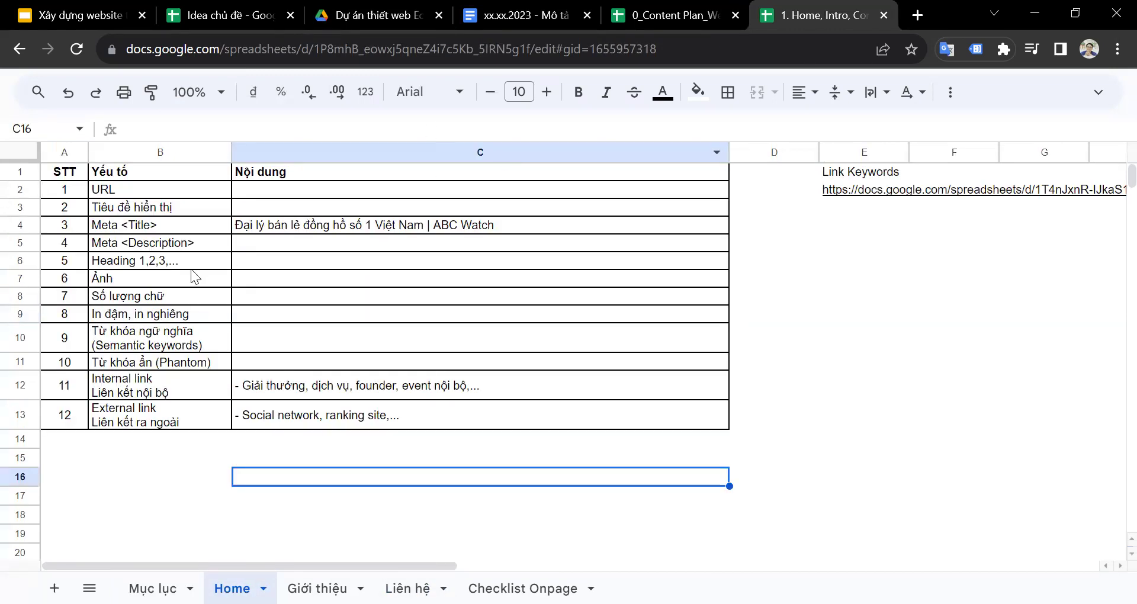
click(188, 265)
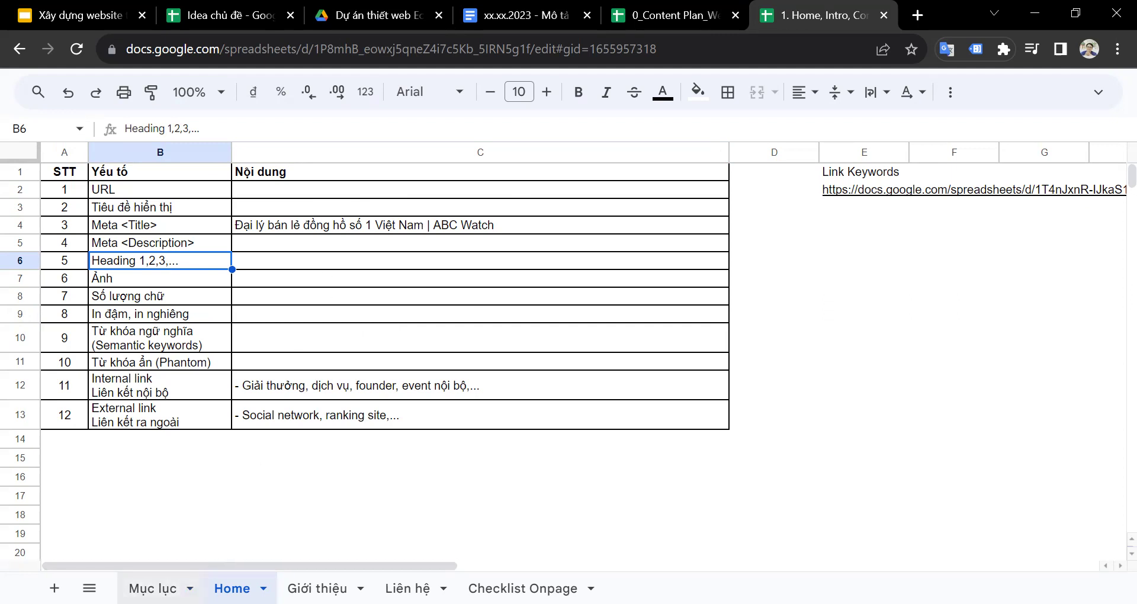
click(153, 588)
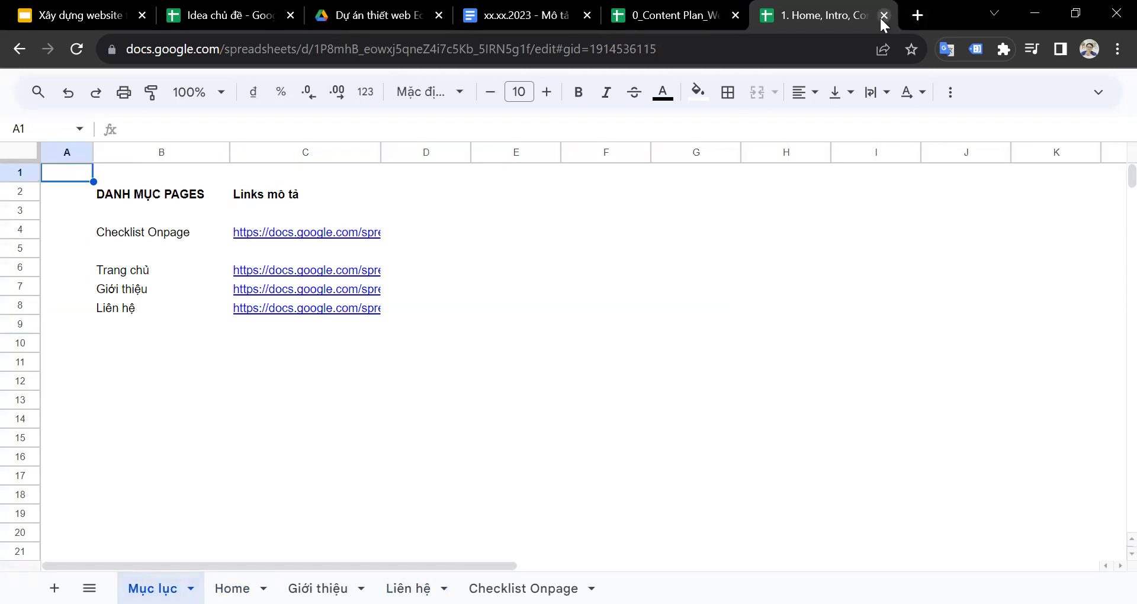
- Return to the Home sheet and preview the brand keyword research file linked under Link Keywords
click(318, 588)
key(ctrl+shift+Page_Up)
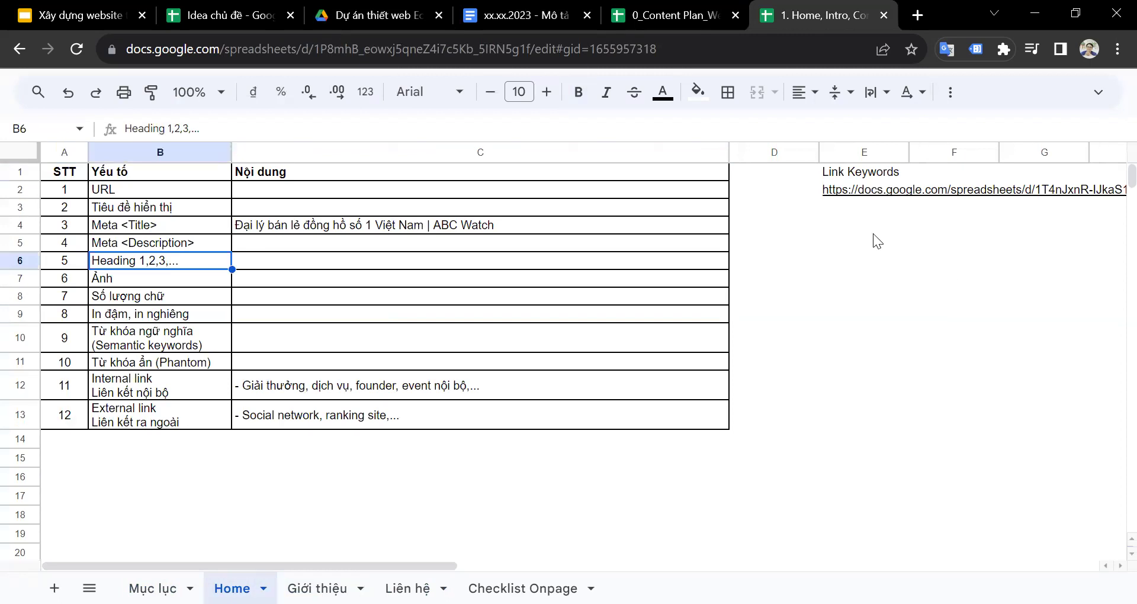
click(829, 190)
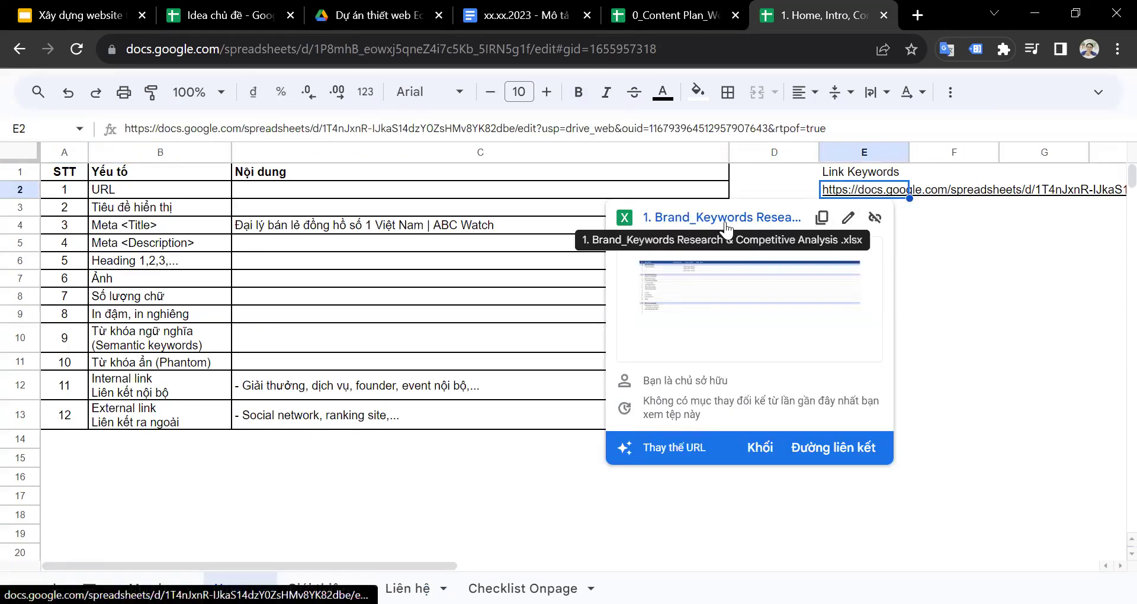
click(954, 296)
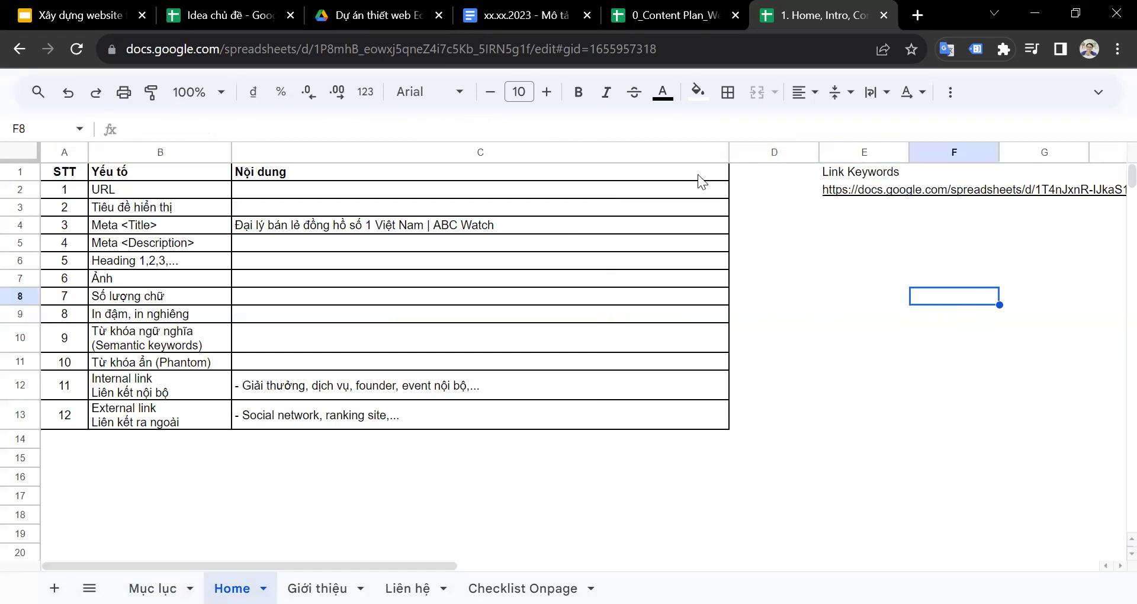
- Open "2. Danh mục sản phẩm.xlsx" from the Đồng hồ row of the content plan's Timeline and place its browser tab last
key(ctrl+shift+Tab)
click(231, 272)
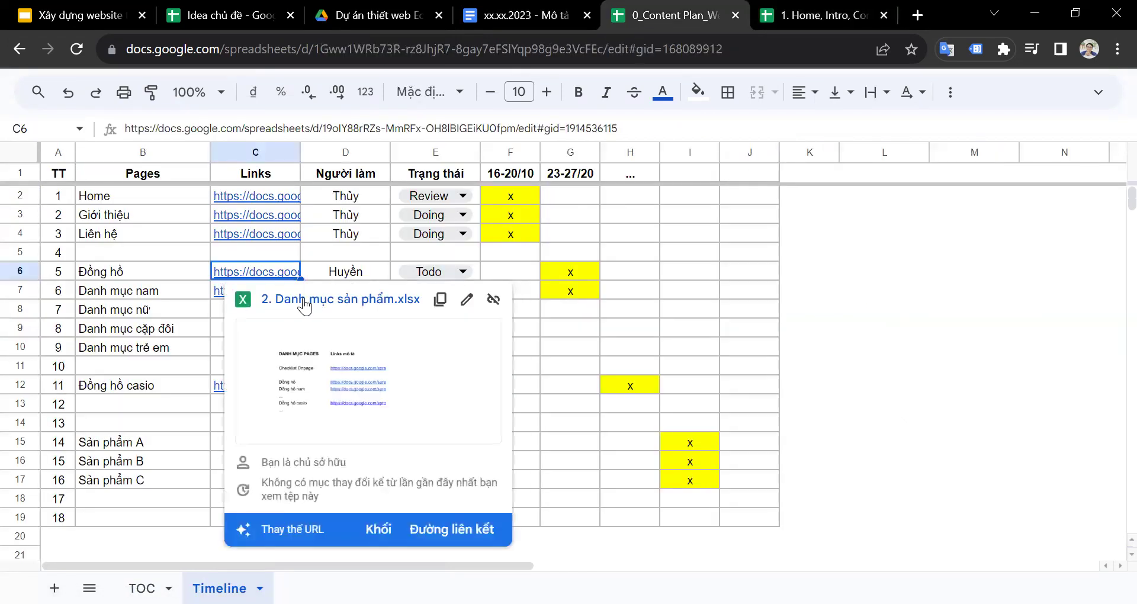
key(alt+Return)
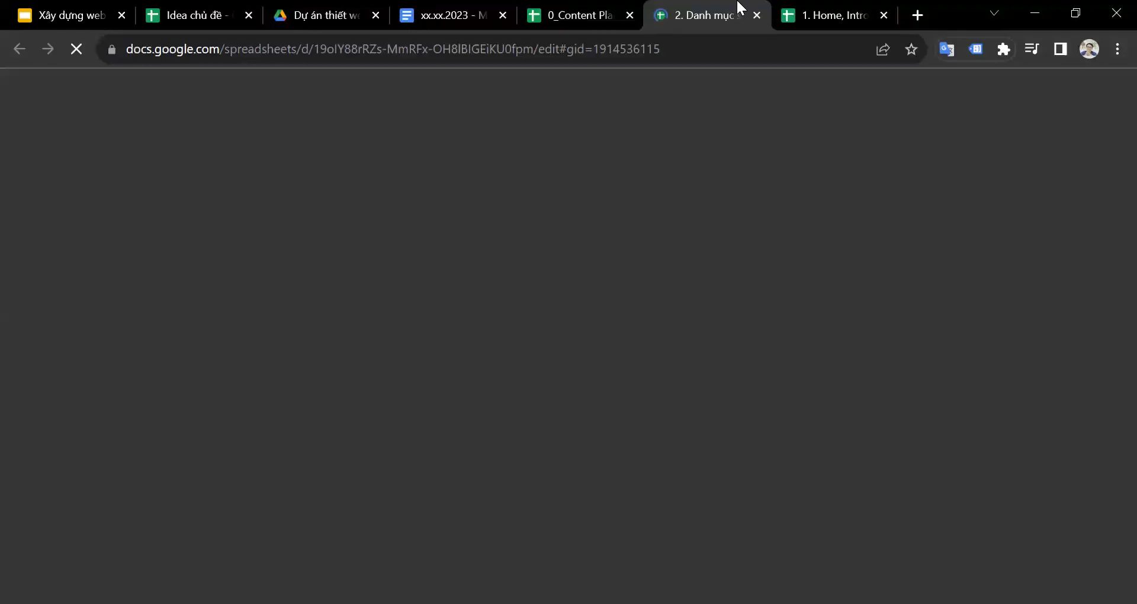
key(ctrl+shift+Page_Down)
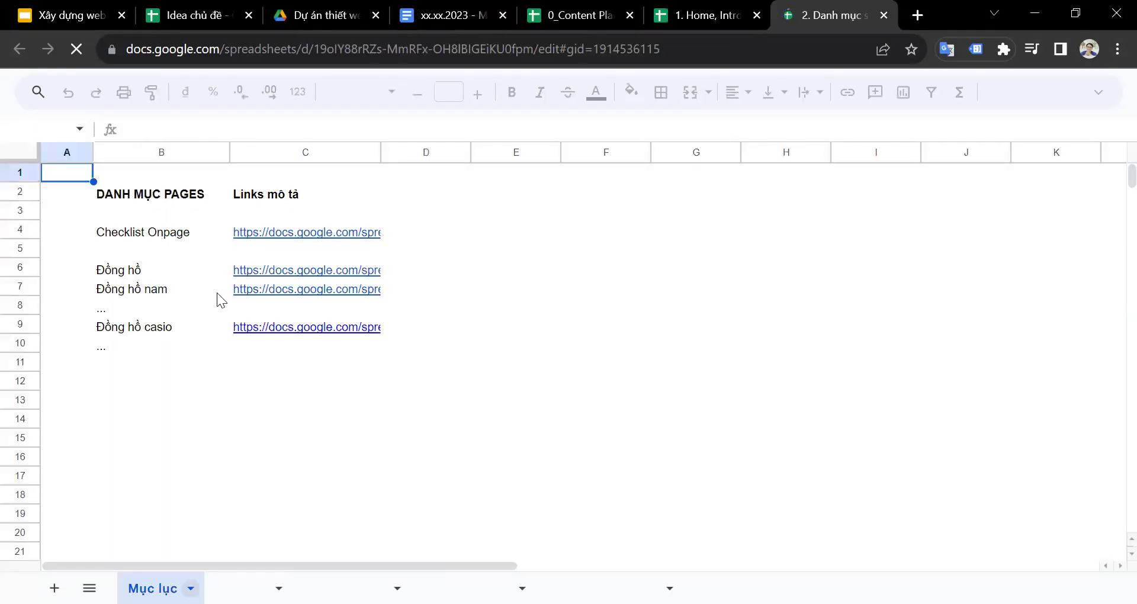
- Review the product category page list in the Mục lục sheet and follow its link to the Checklist Onpage sheet
key(ctrl+Page_Up)
click(153, 588)
drag(158, 246, 160, 283)
click(852, 12)
drag(142, 243, 142, 337)
click(459, 400)
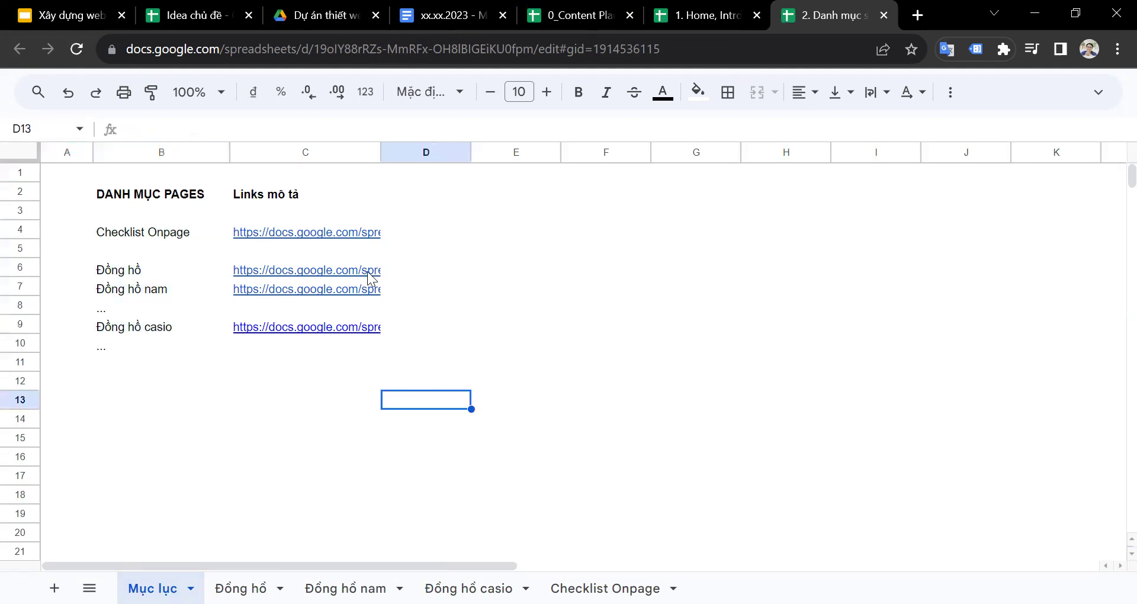
click(296, 234)
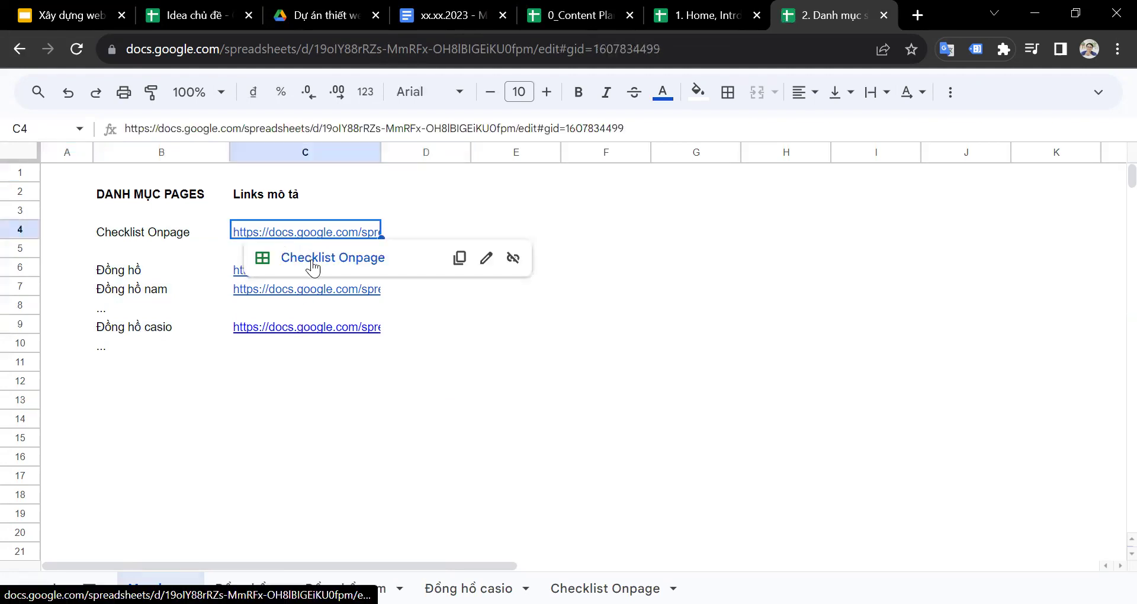
click(309, 259)
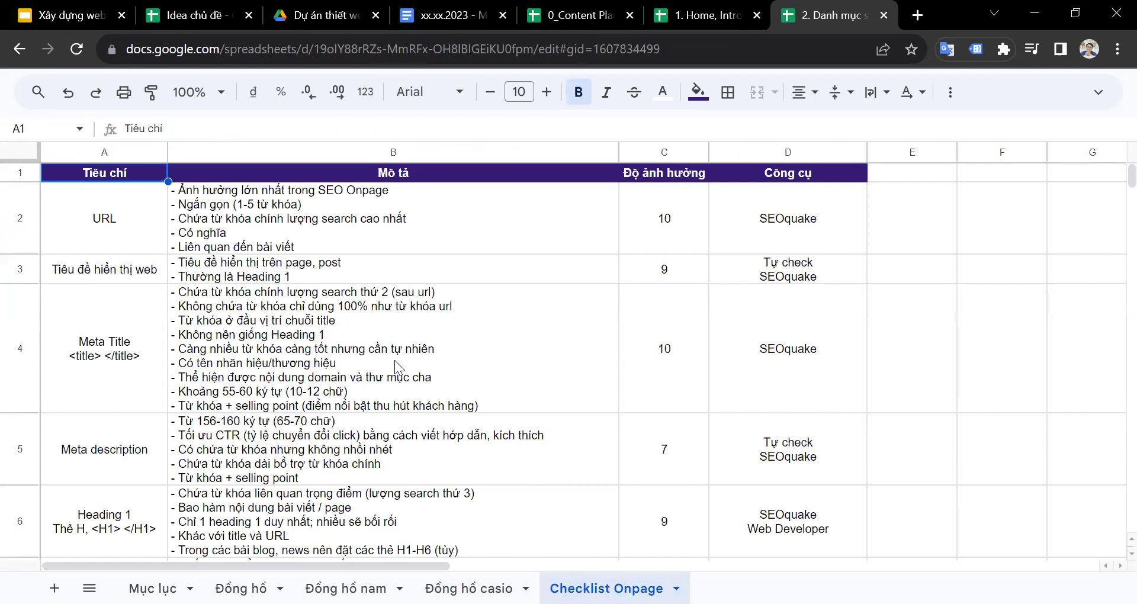
- Examine the Nội dung cells in the Đồng hồ sheet, from Tiêu đề hiển thị down to Từ khóa ngữ nghĩa
click(240, 588)
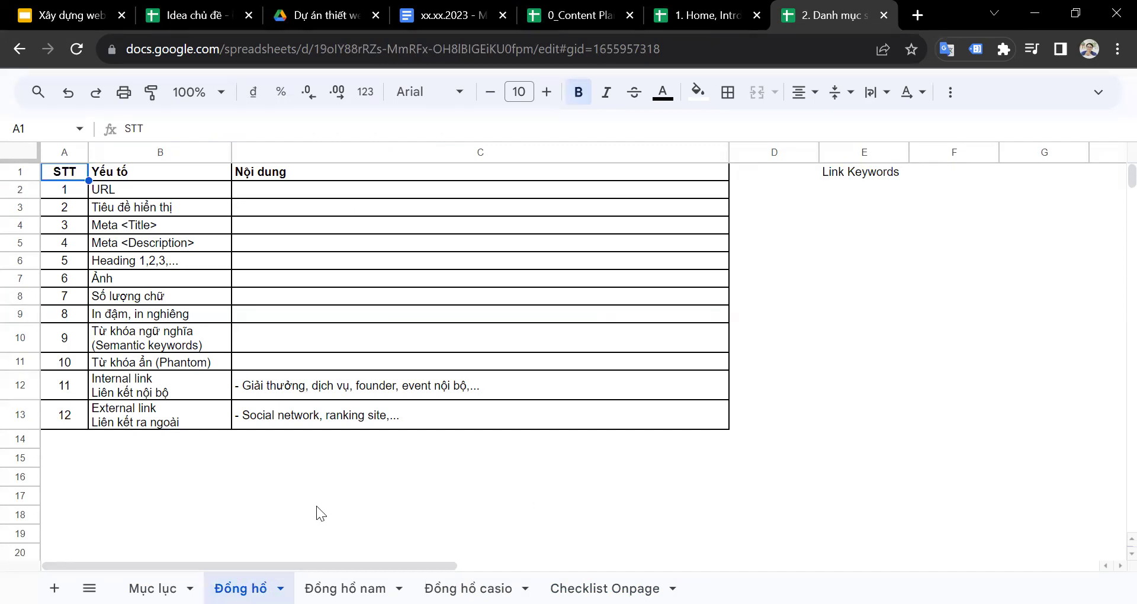
click(287, 228)
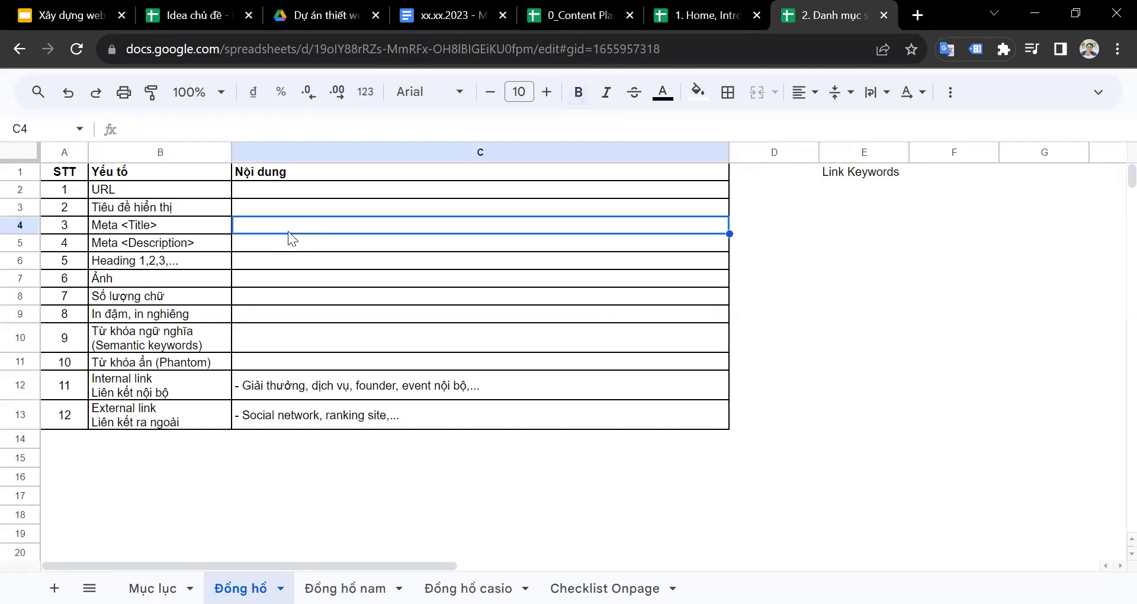
click(279, 256)
click(301, 279)
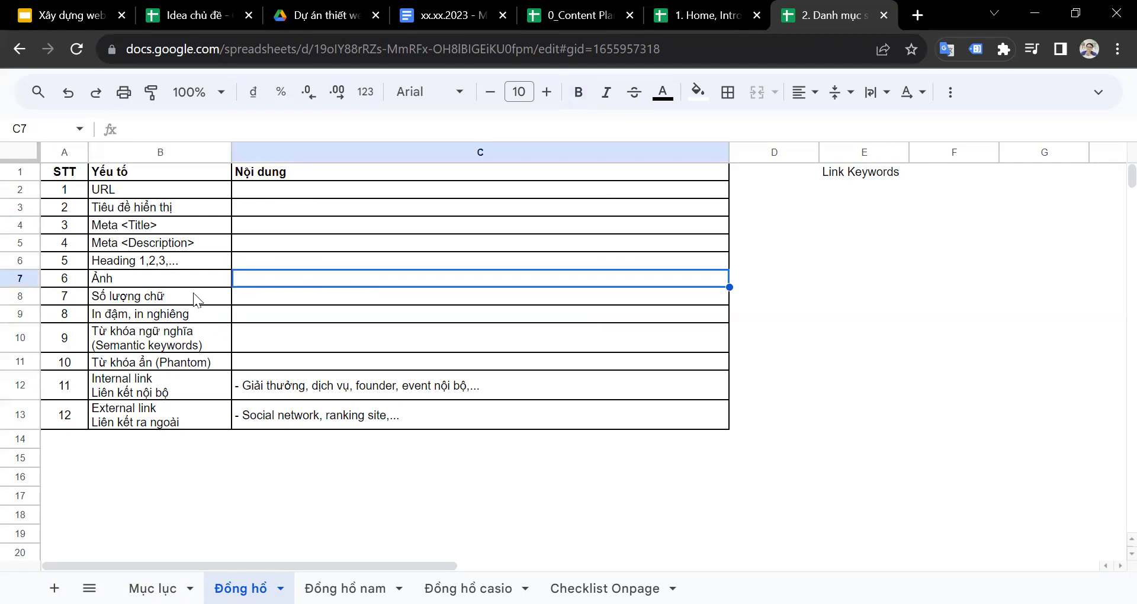
drag(307, 212, 343, 351)
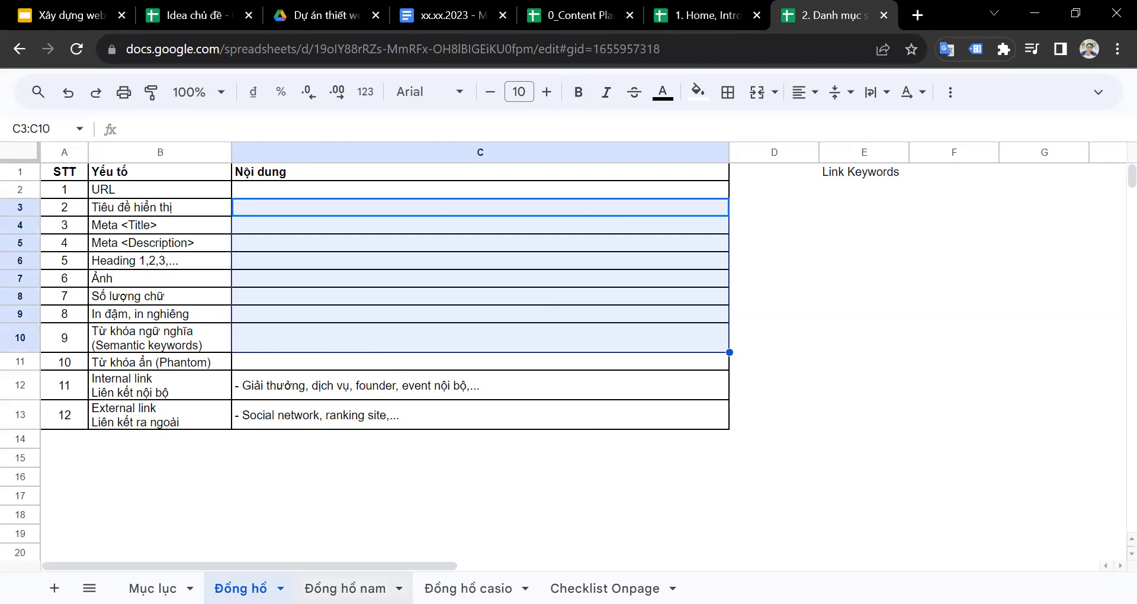
- Copy the URL of the "2_Đồng hồ" keyword file from Drive's 2. Research folder into cell E2 under Link Keywords in the Đồng hồ sheet
click(822, 193)
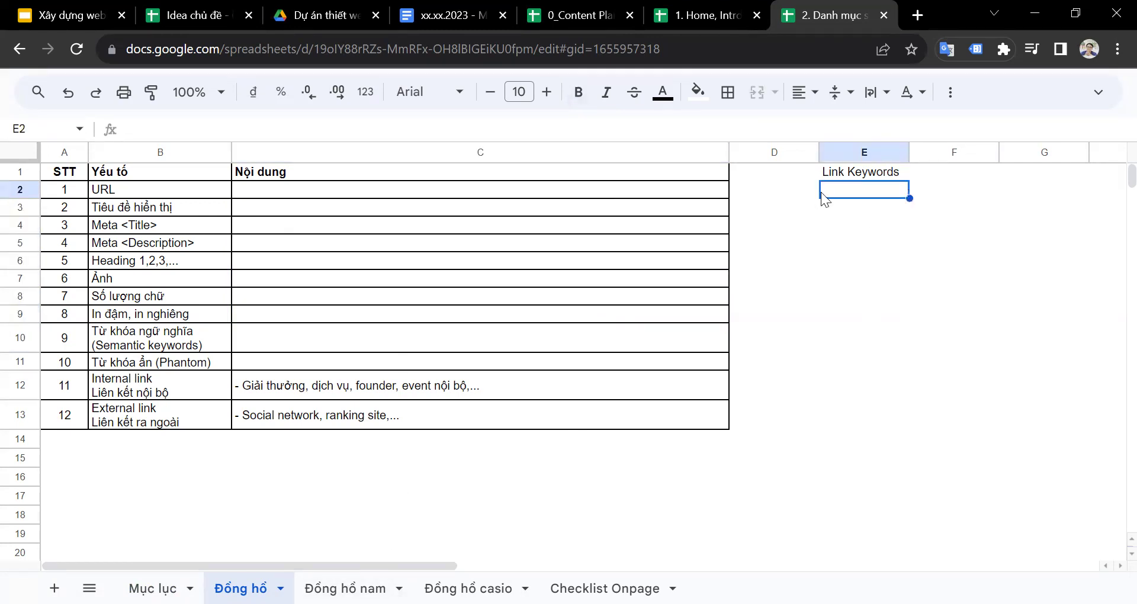
click(323, 15)
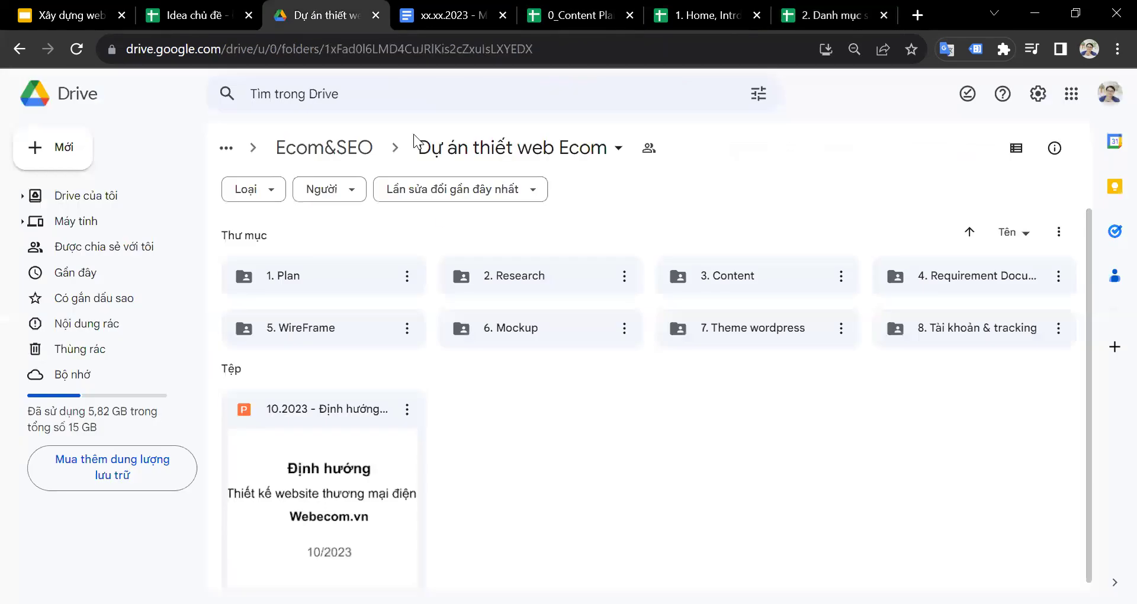
double_click(572, 277)
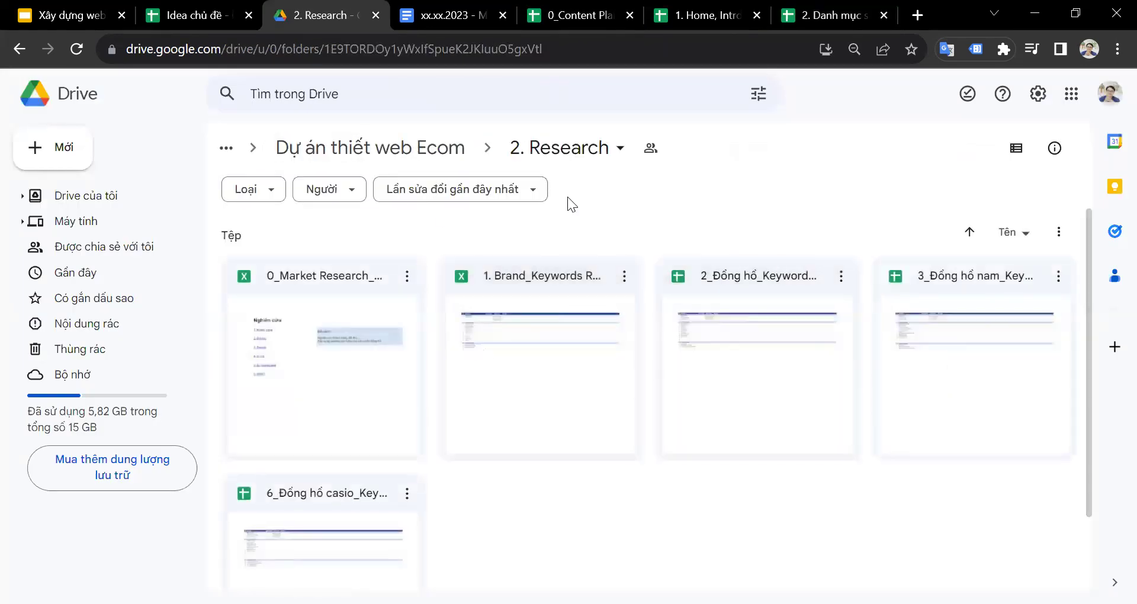
double_click(739, 343)
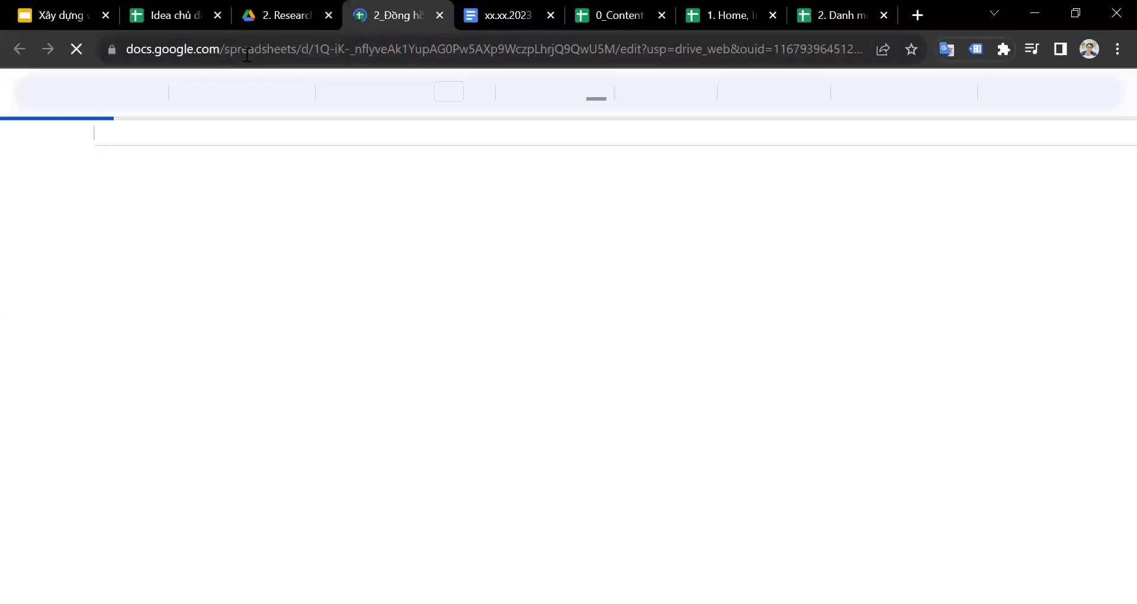
click(246, 52)
key(ctrl+c)
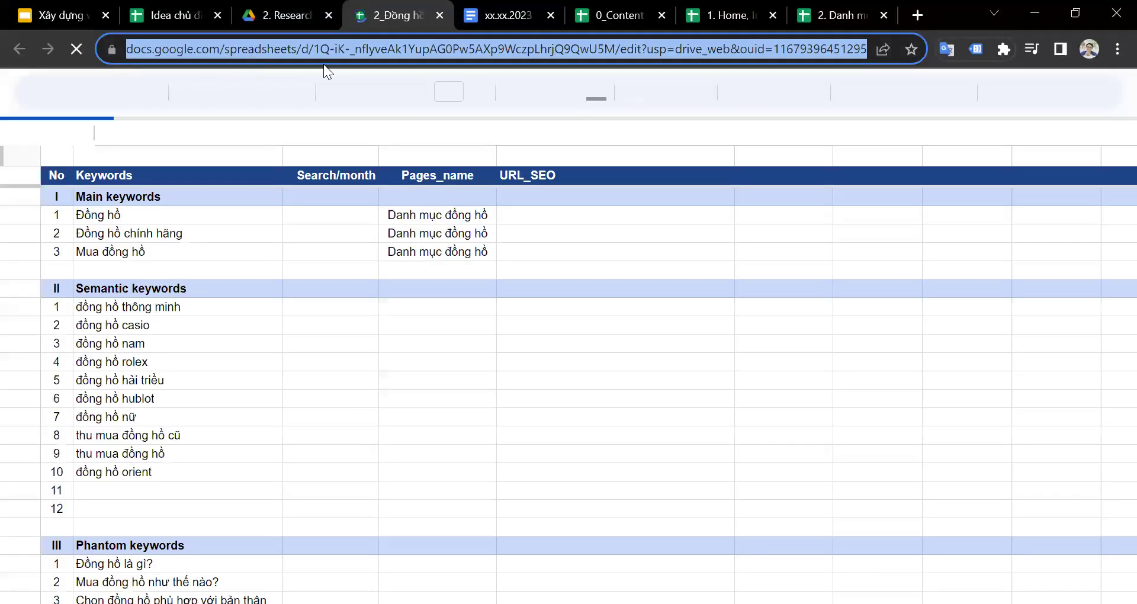
click(833, 7)
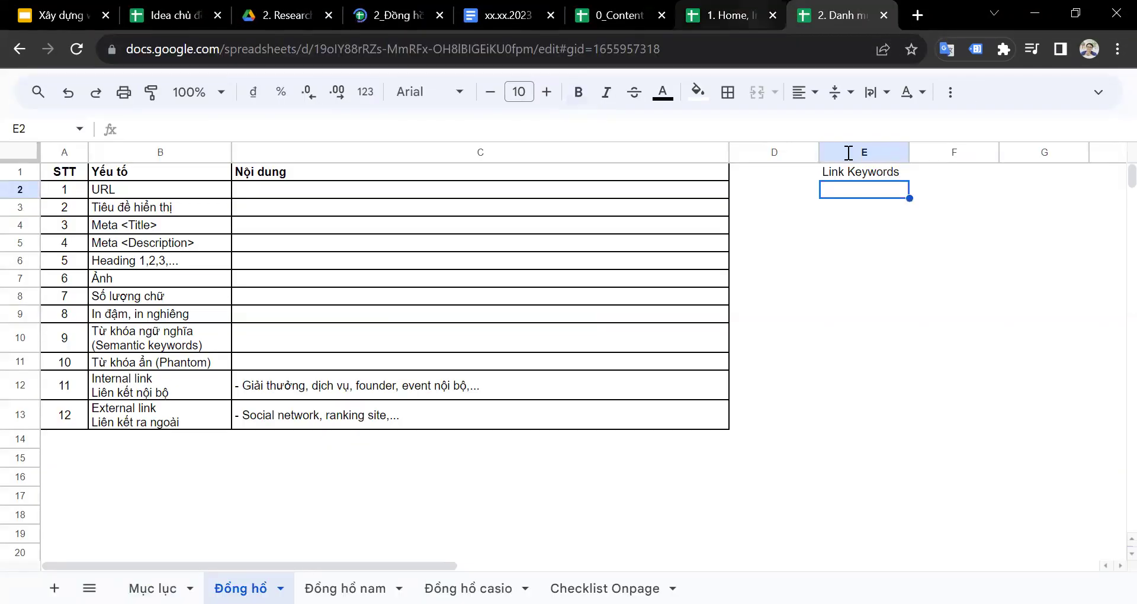
key(ctrl+v)
click(901, 341)
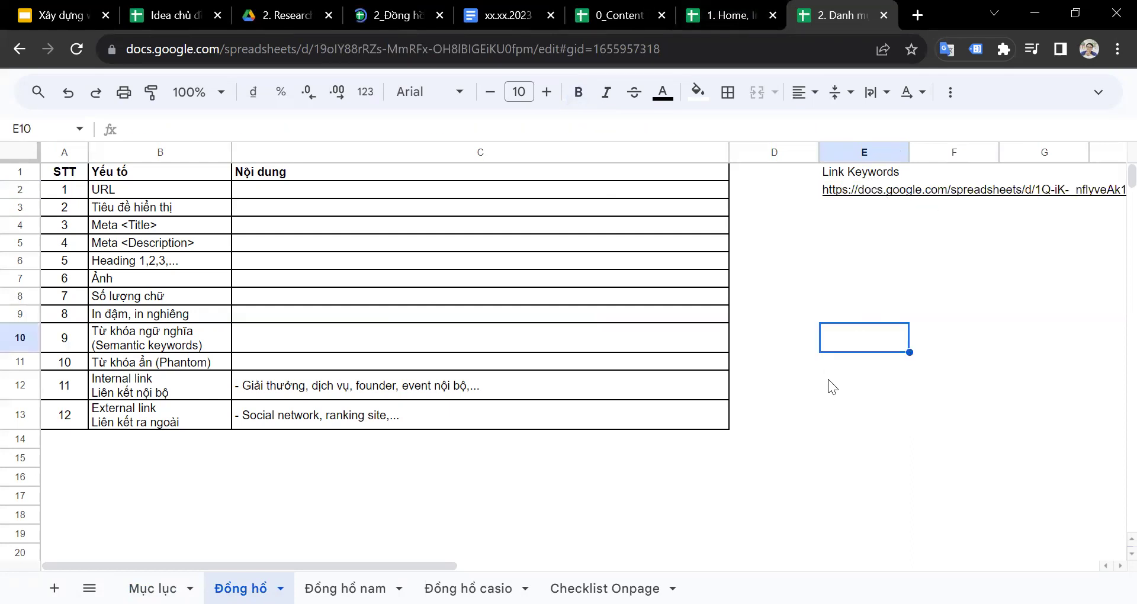
- Check the website structure and KPI & content plan topics in "Idea chủ đề" and return to the Đồng hồ sheet's Meta <Title> content cell
click(177, 14)
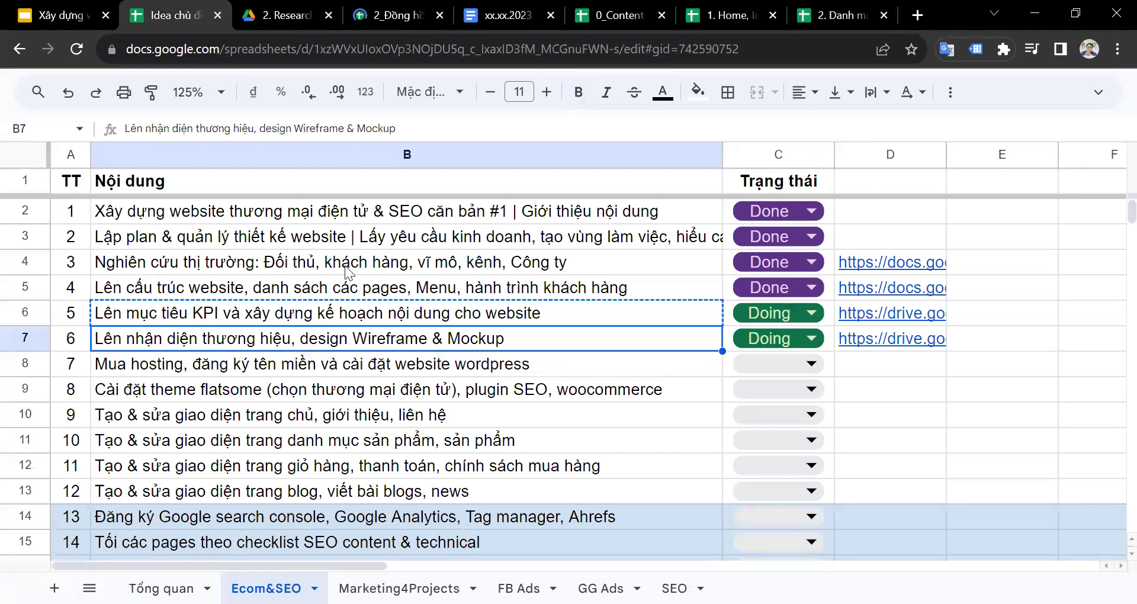
click(309, 293)
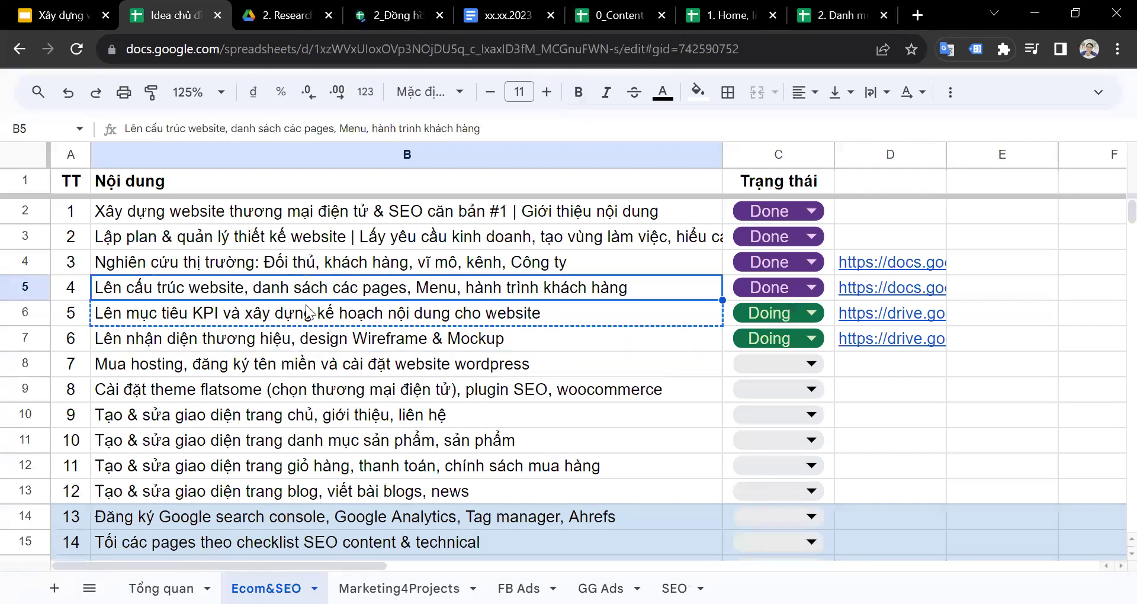
click(307, 313)
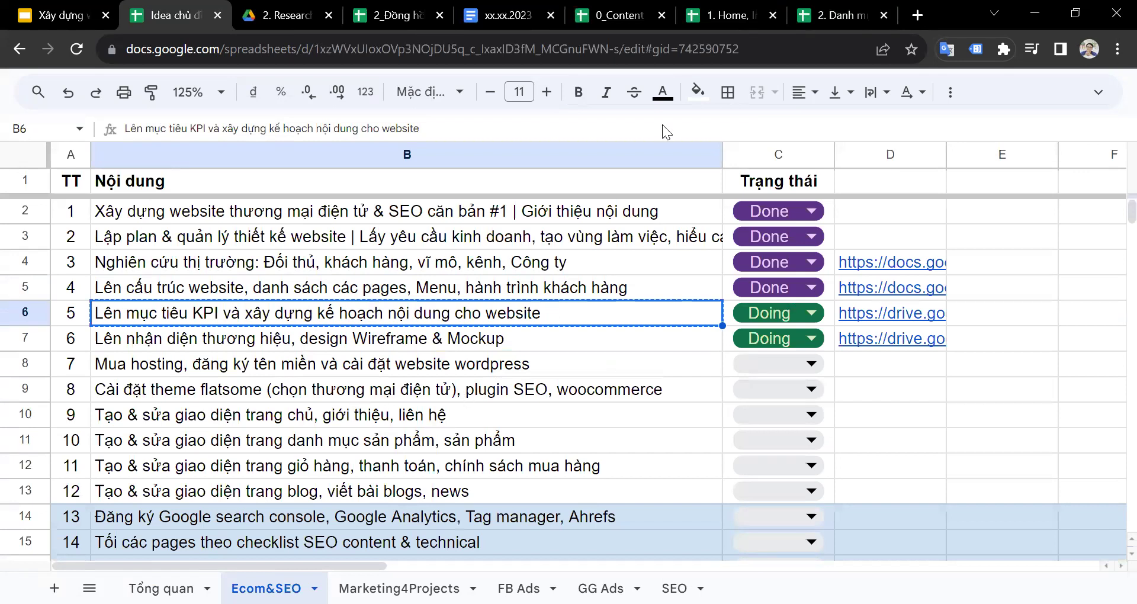
click(828, 15)
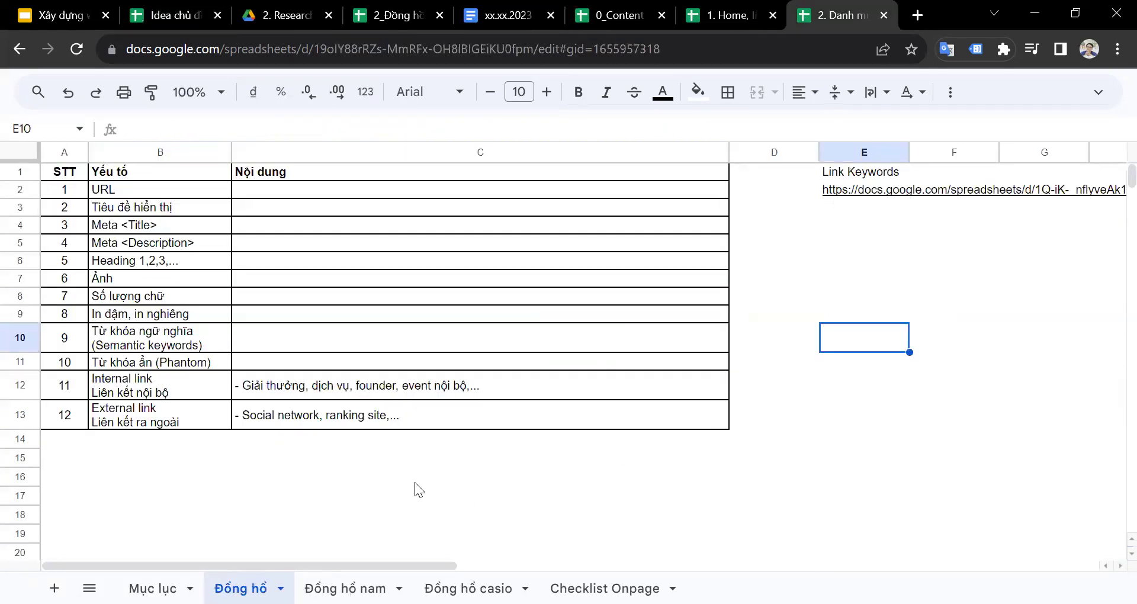
click(273, 224)
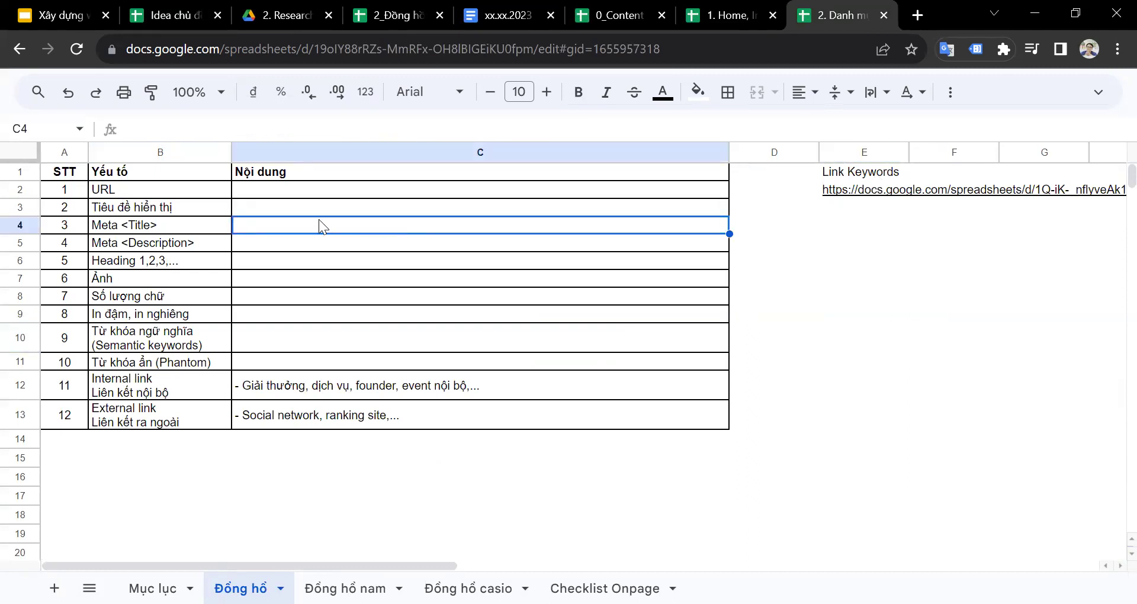
- Open the "2_Đồng hồ" keyword file linked in cell E2 and review its main keywords in B3:B5
click(857, 188)
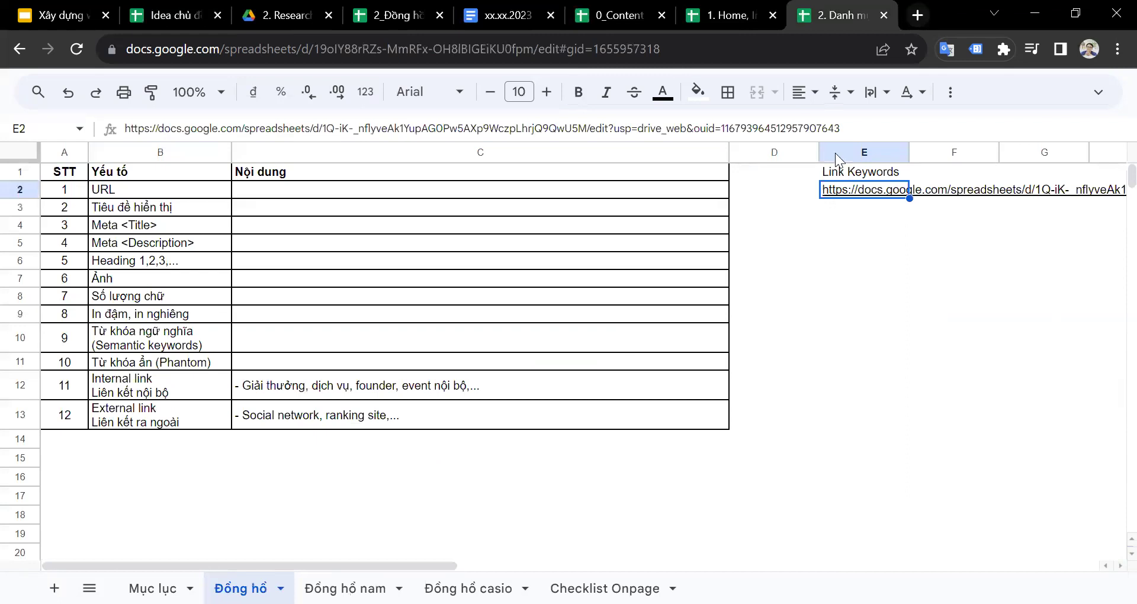
mouse_move(862, 195)
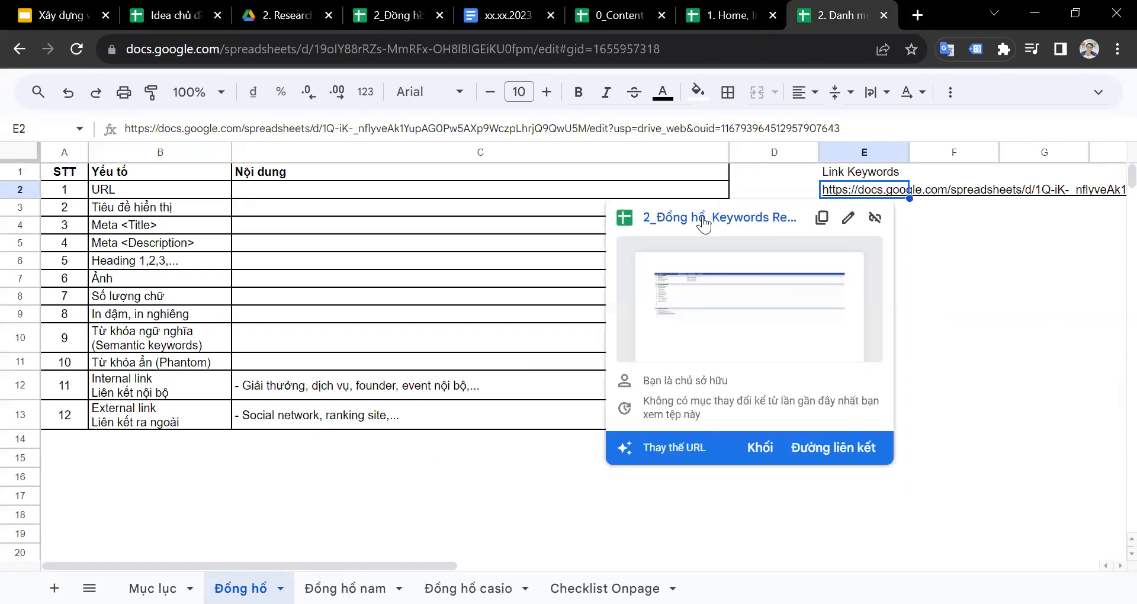
click(702, 222)
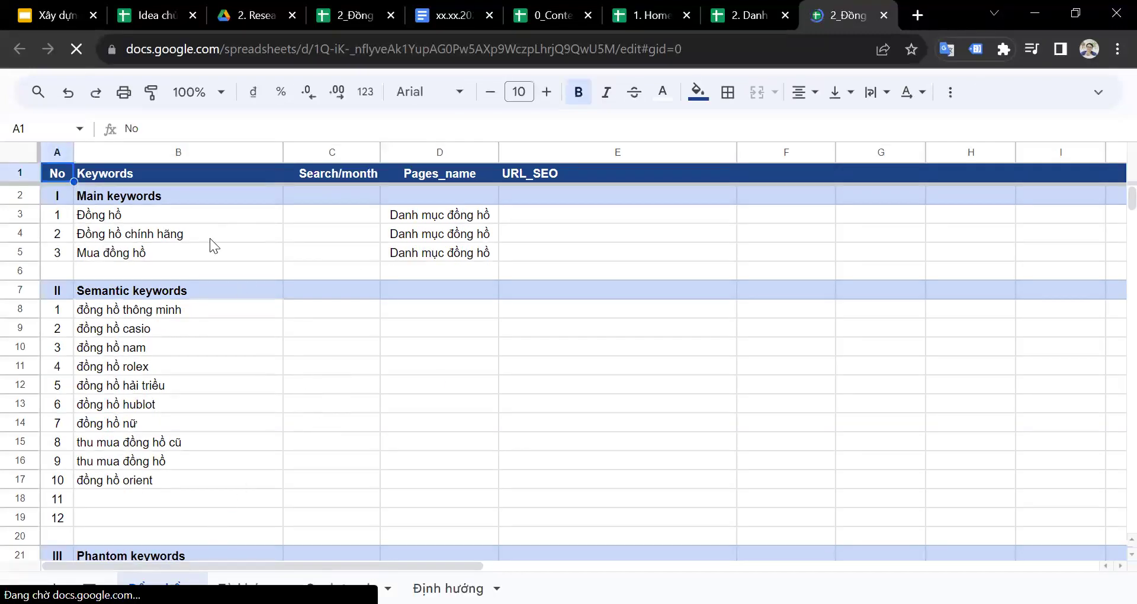
drag(232, 214, 231, 251)
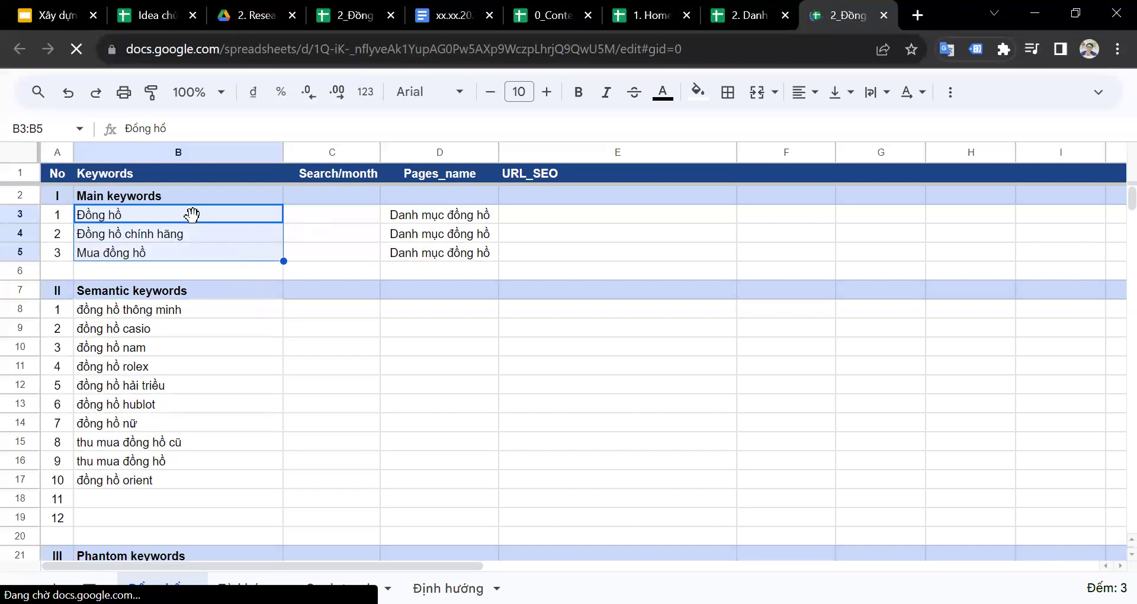
click(167, 214)
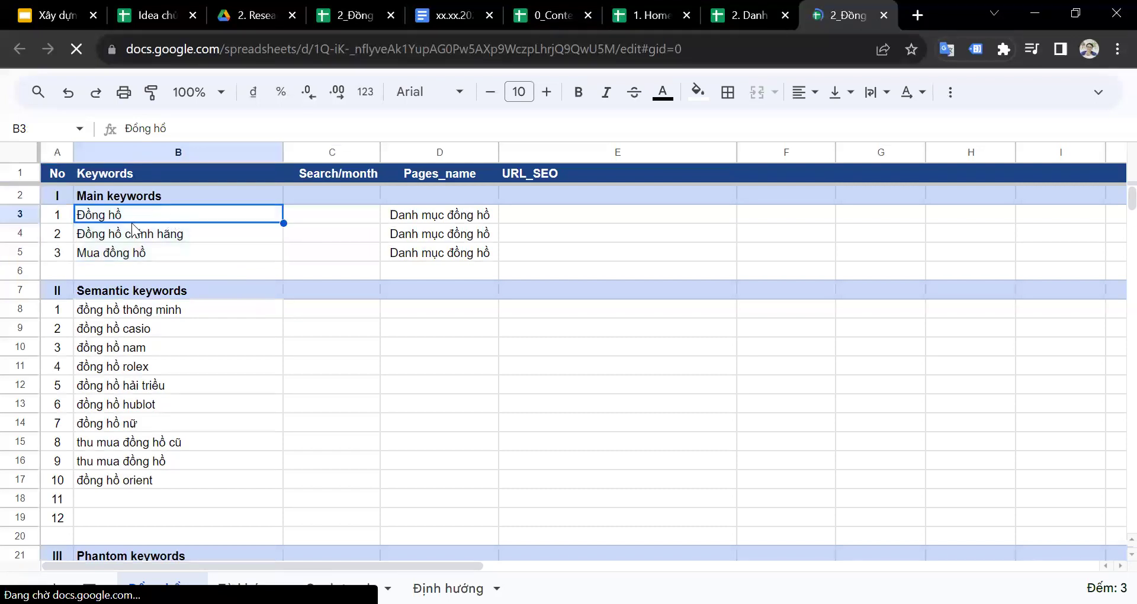
click(193, 235)
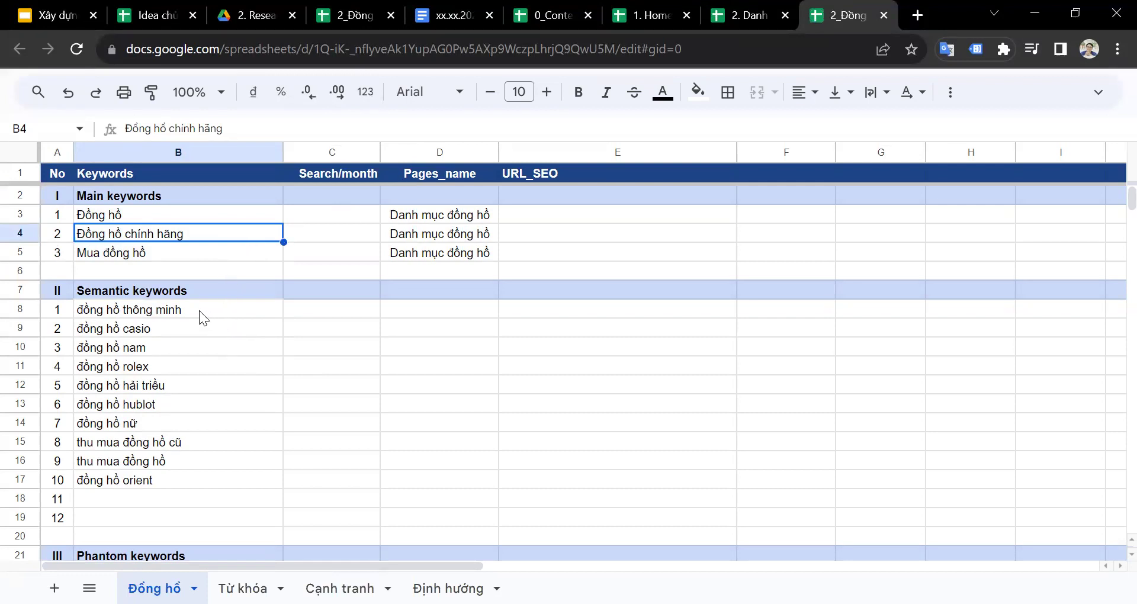
- Review the Semantic keywords group in the Đồng hồ sheet, from đồng hồ thông minh to đồng hồ orient
click(122, 294)
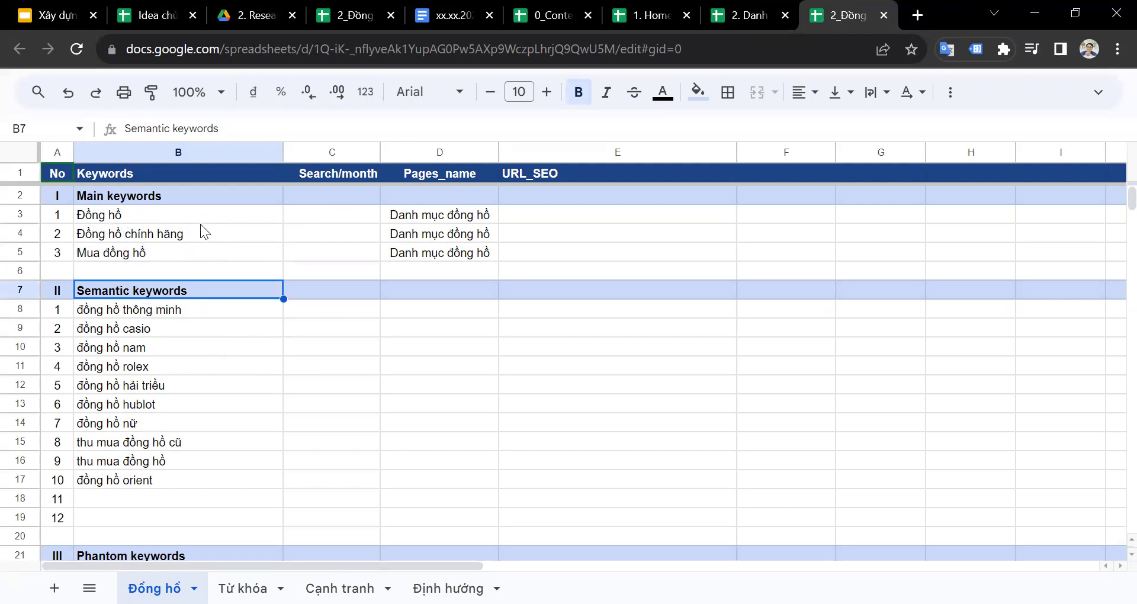
drag(192, 310, 180, 481)
click(209, 315)
click(198, 332)
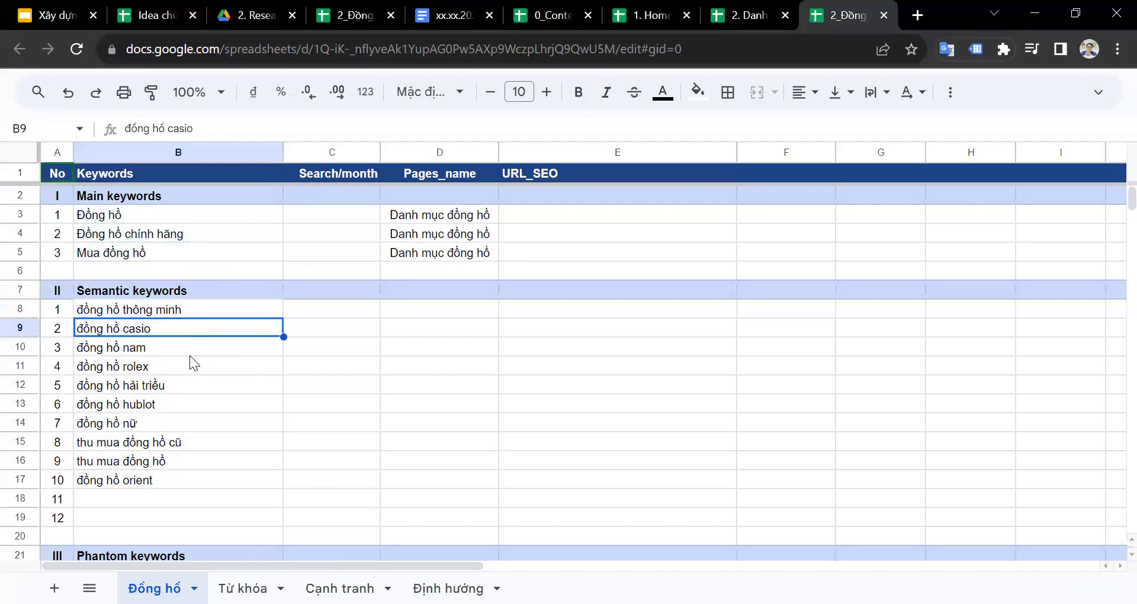
drag(193, 404, 196, 418)
drag(209, 312, 204, 463)
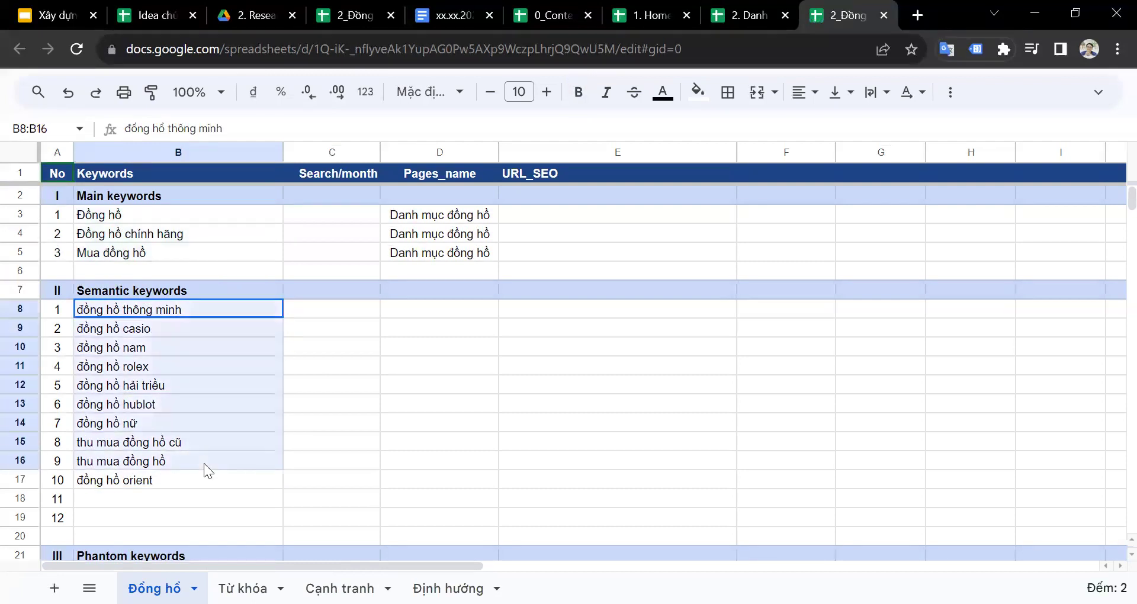
scroll(278, 375, down, 1)
scroll(238, 297, up, 1)
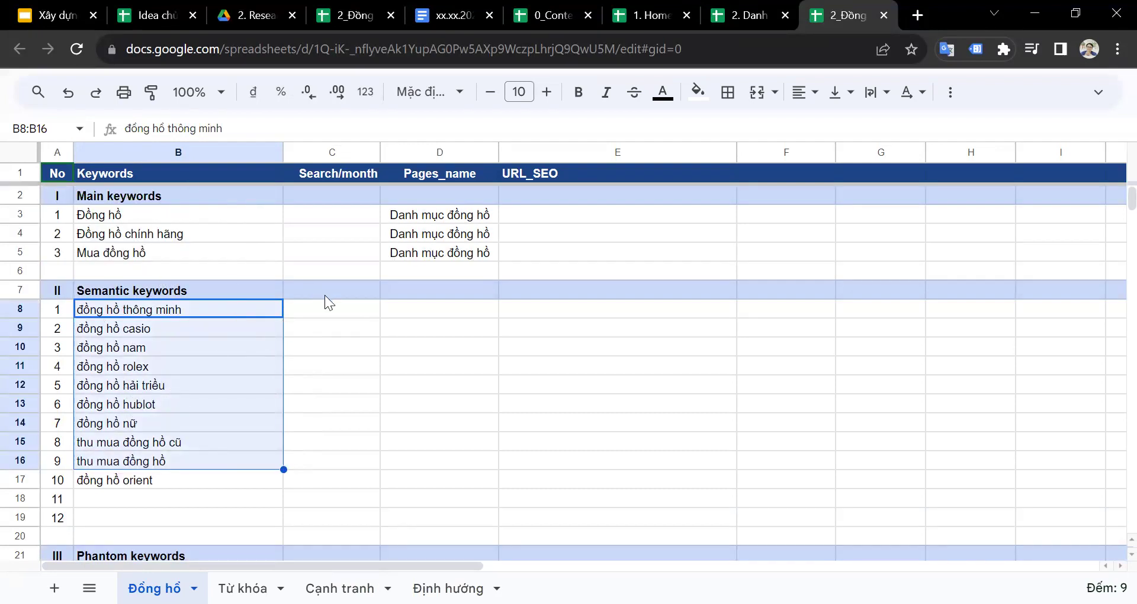
- Review the Phantom keywords group in B22:B26 of the Đồng hồ keyword sheet
scroll(326, 314, down, 1)
click(328, 339)
scroll(328, 331, down, 2)
scroll(240, 379, down, 1)
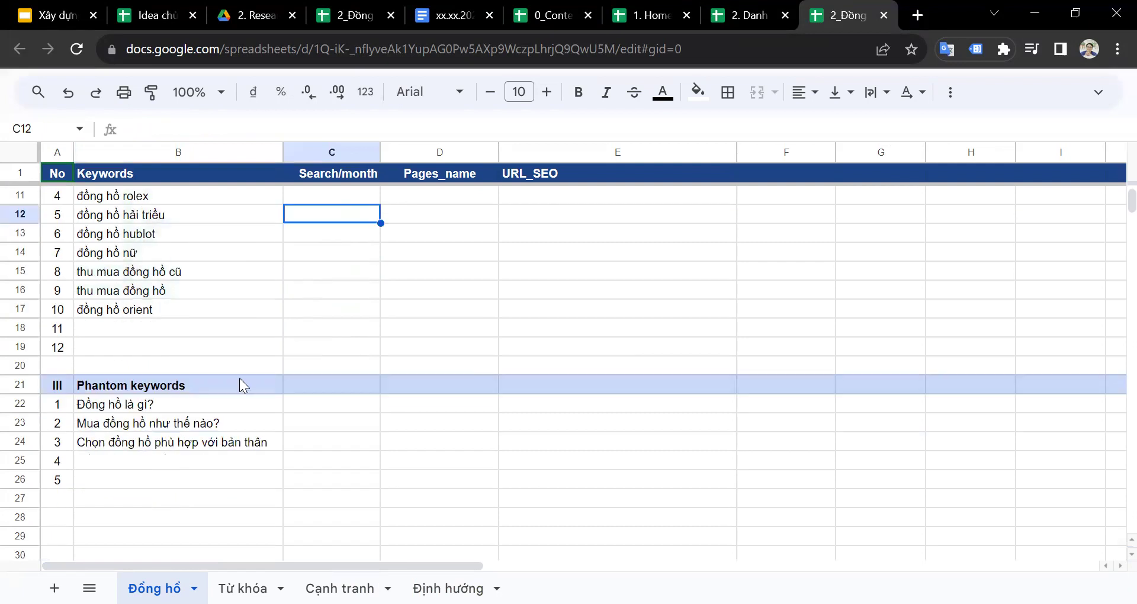
drag(174, 404, 196, 442)
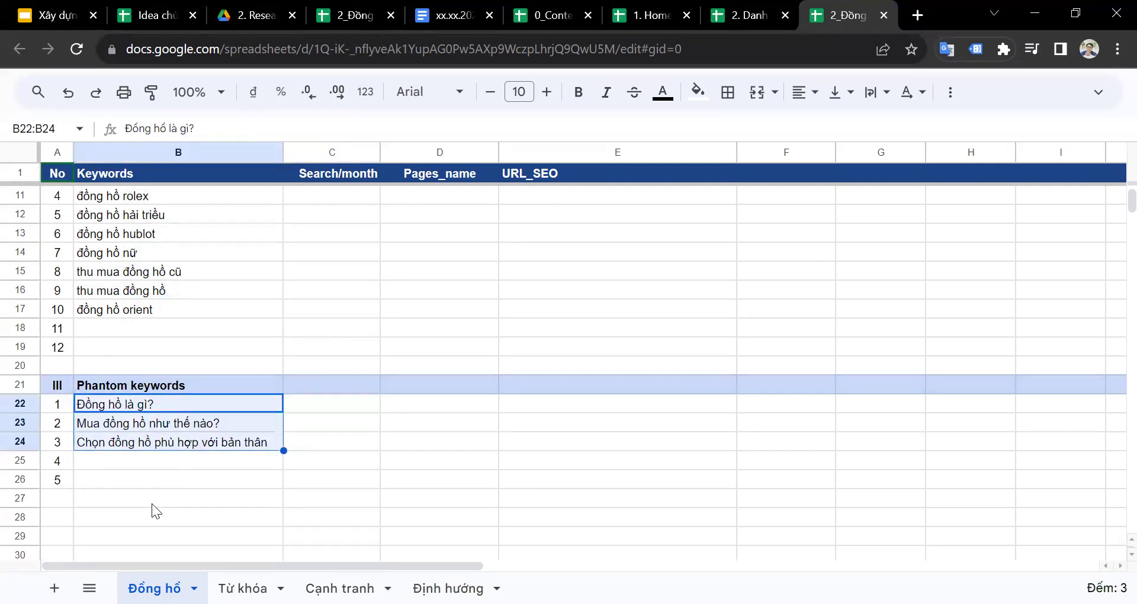
click(212, 448)
drag(224, 397, 222, 474)
scroll(234, 443, up, 3)
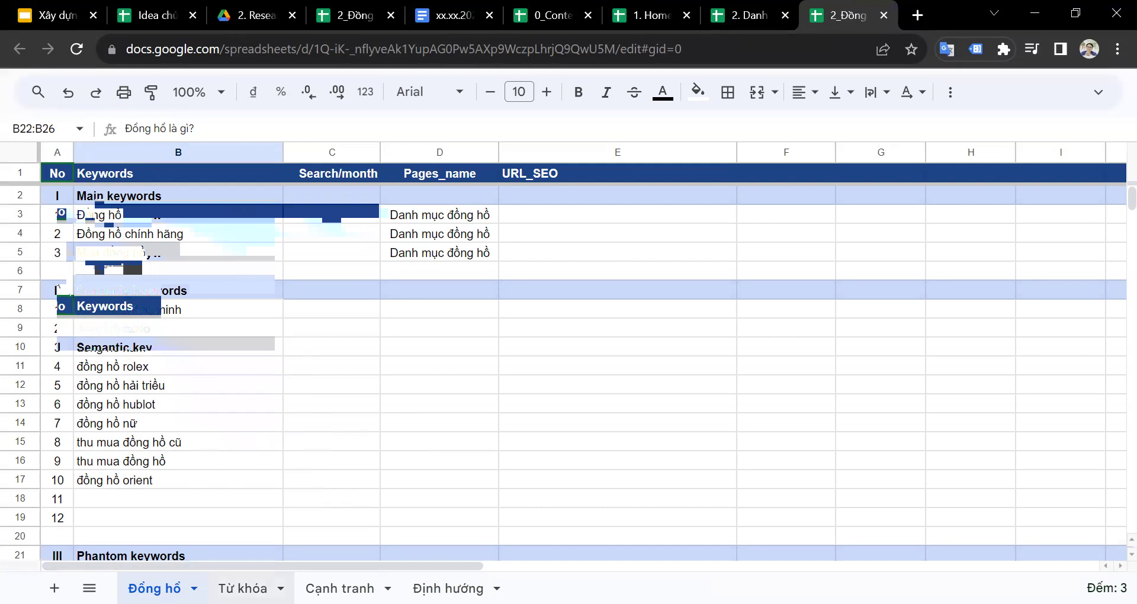
- Examine the Keyword column in the Từ khóa sheet, from đồng hồ thông minh downward
click(243, 588)
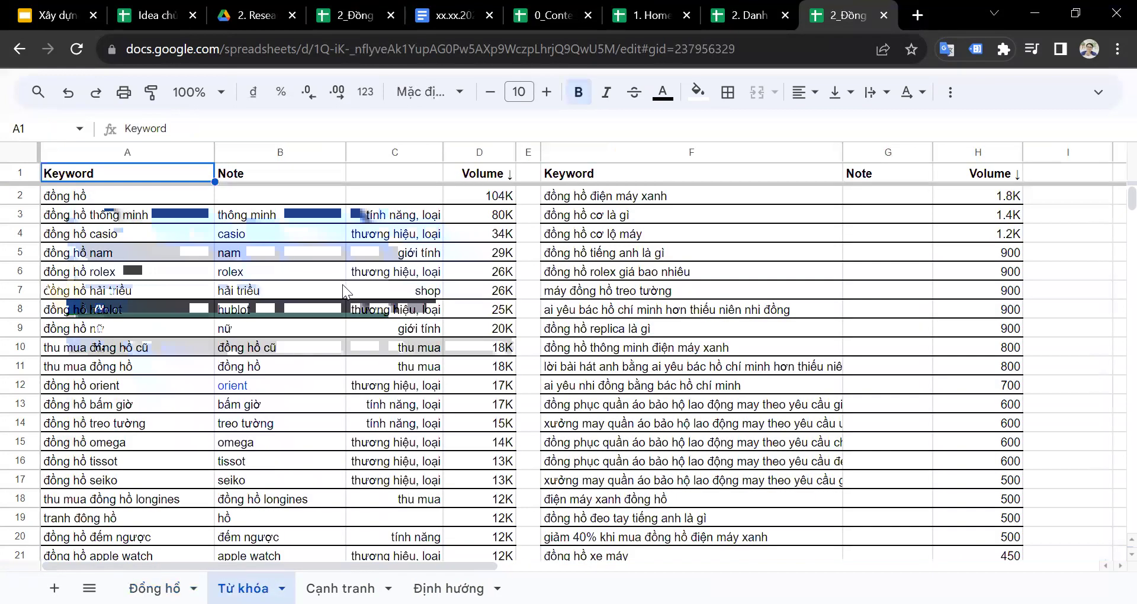
click(278, 253)
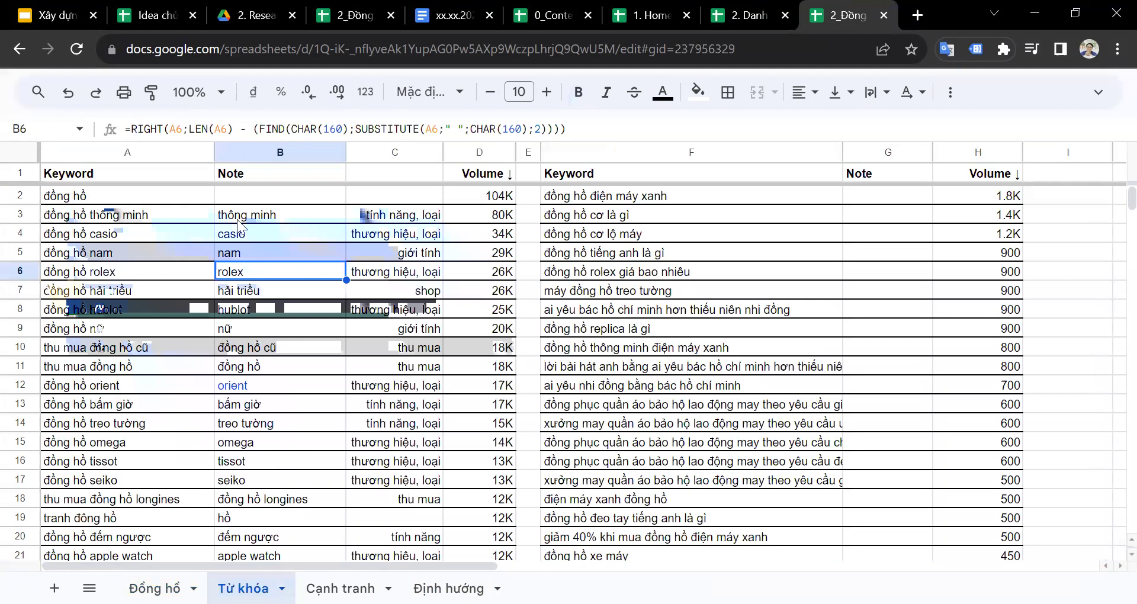
click(169, 259)
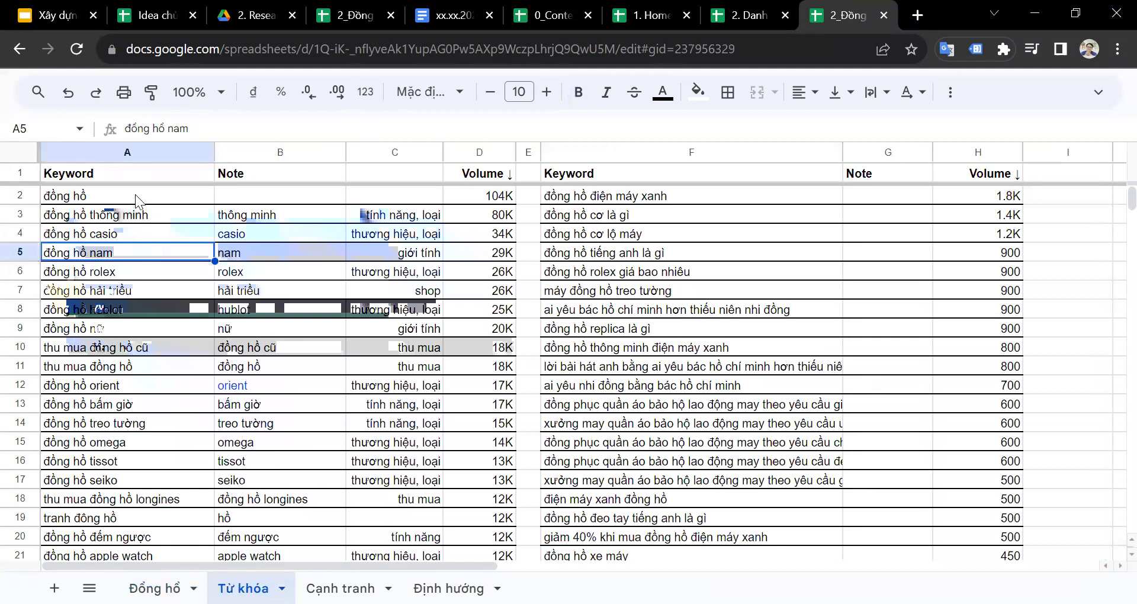
click(200, 200)
click(166, 218)
key(shift+Down)
key(shift+Down)
key(shift+Down)
key(shift+Down)
key(shift+Down)
key(shift+Down)
key(shift+Down)
key(shift+Down)
key(shift+Down)
key(shift+Down)
key(shift+Down)
key(shift+Down)
key(shift+Down)
key(shift+Down)
key(shift+Down)
key(shift+Down)
key(shift+Down)
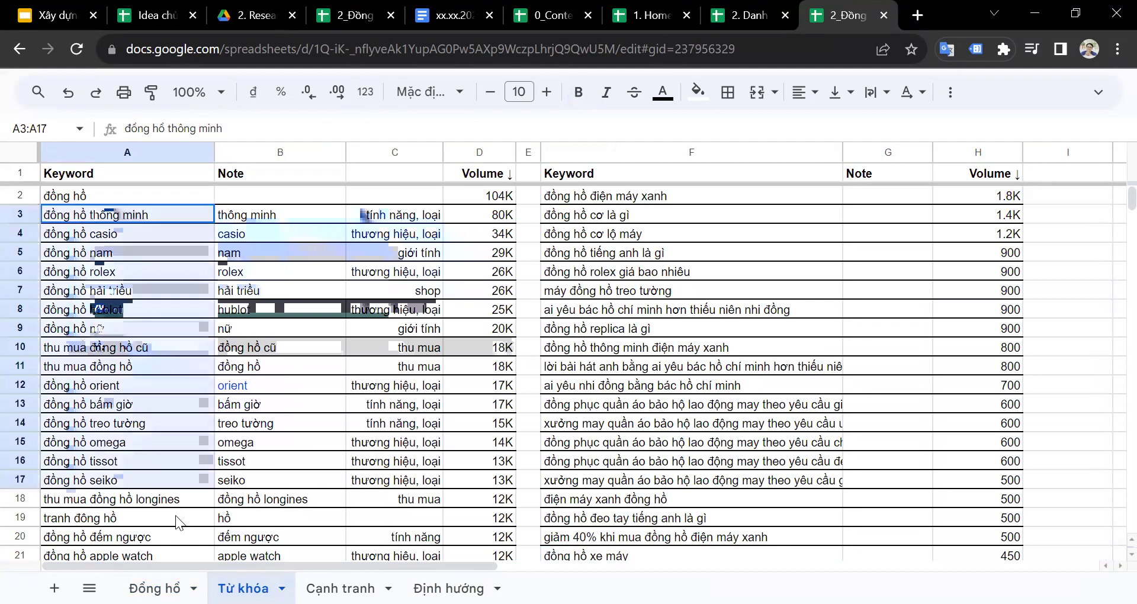
- Examine the Note column in the Từ khóa sheet from row 3 downward
click(304, 217)
key(shift+Down)
key(shift+Down)
key(shift+Down)
key(shift+Down)
key(shift+Down)
key(shift+Down)
key(shift+Down)
key(shift+Down)
key(shift+Down)
key(shift+Down)
key(shift+Down)
key(shift+Down)
key(shift+Down)
key(shift+Down)
key(shift+Down)
key(shift+Down)
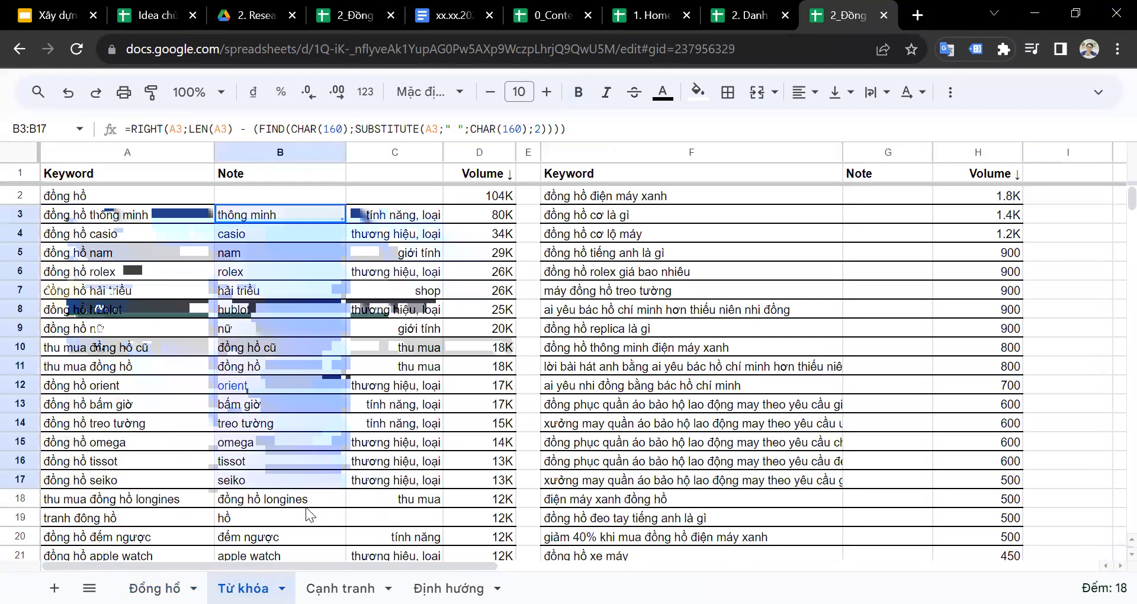
- Examine the keyword classifications in C3:C19 of the Từ khóa sheet
click(403, 216)
key(shift+Down)
key(shift+Down)
key(shift+Down)
key(shift+Down)
key(shift+Down)
key(shift+Down)
key(shift+Down)
key(shift+Down)
key(shift+Down)
key(shift+Down)
key(shift+Down)
key(shift+Down)
key(shift+Down)
key(shift+Down)
key(shift+Down)
key(shift+Down)
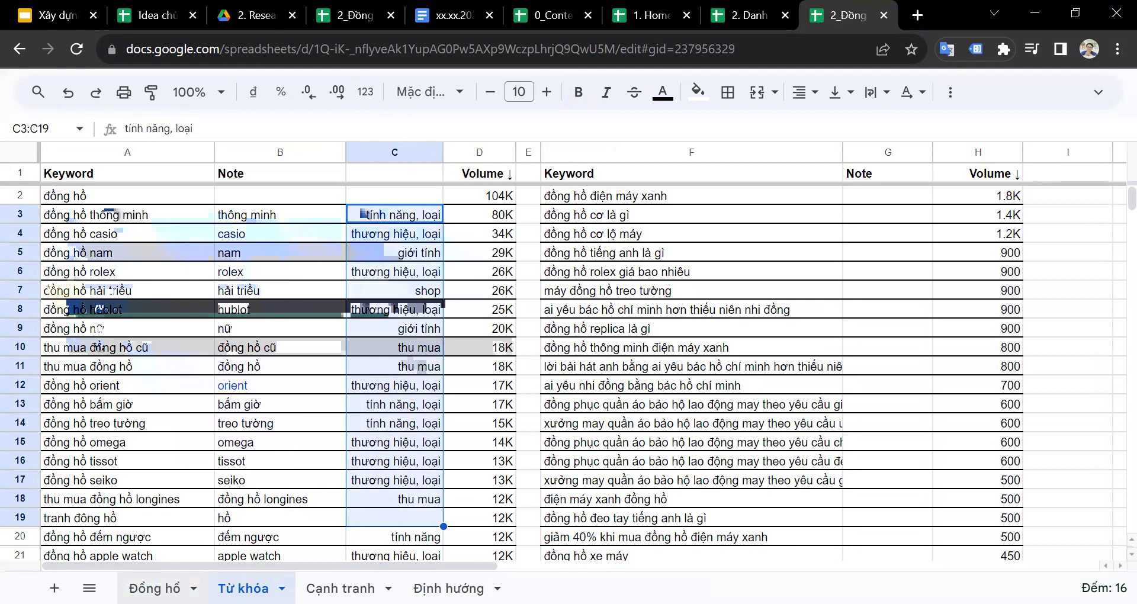
- Compare the keyword groups in the Đồng hồ sheet with the keywords and classifications in the Từ khóa sheet
click(154, 588)
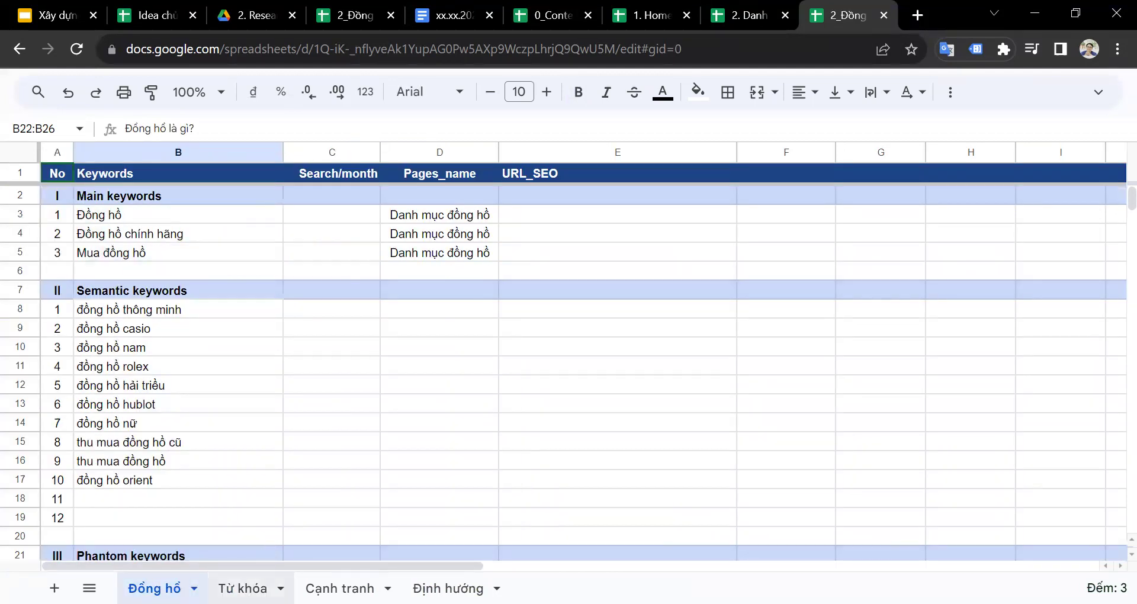
key(ctrl+shift+Page_Down)
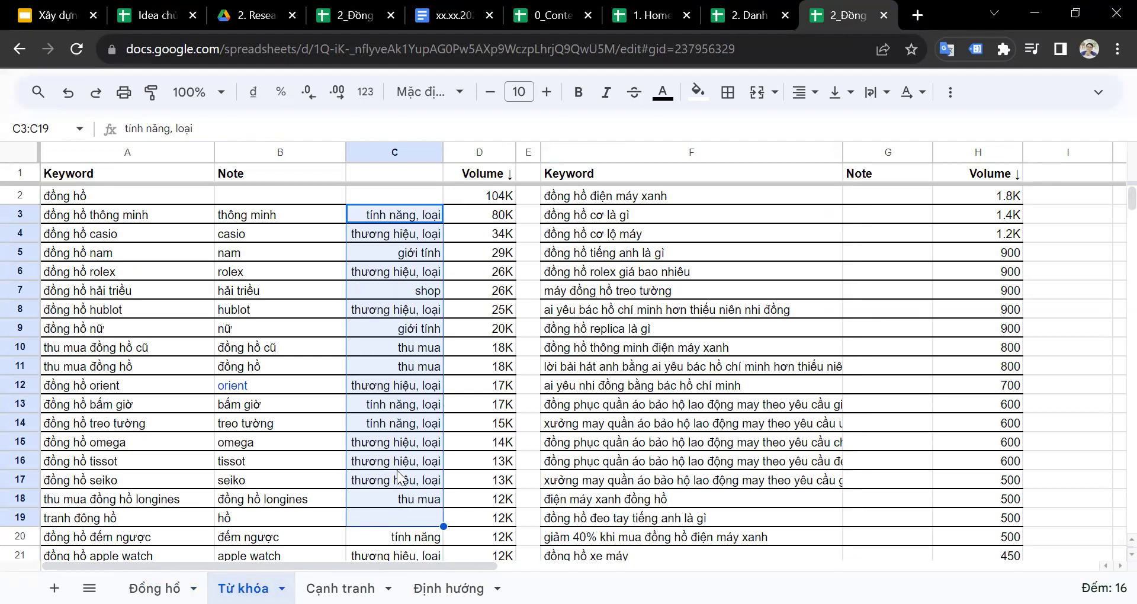
click(75, 202)
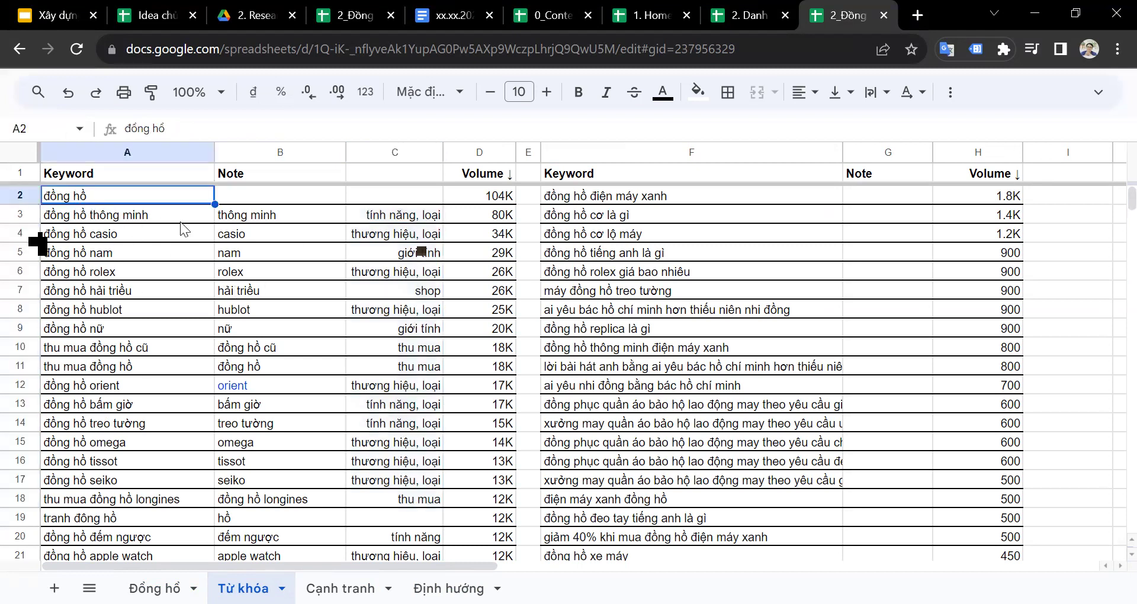
drag(400, 216, 416, 518)
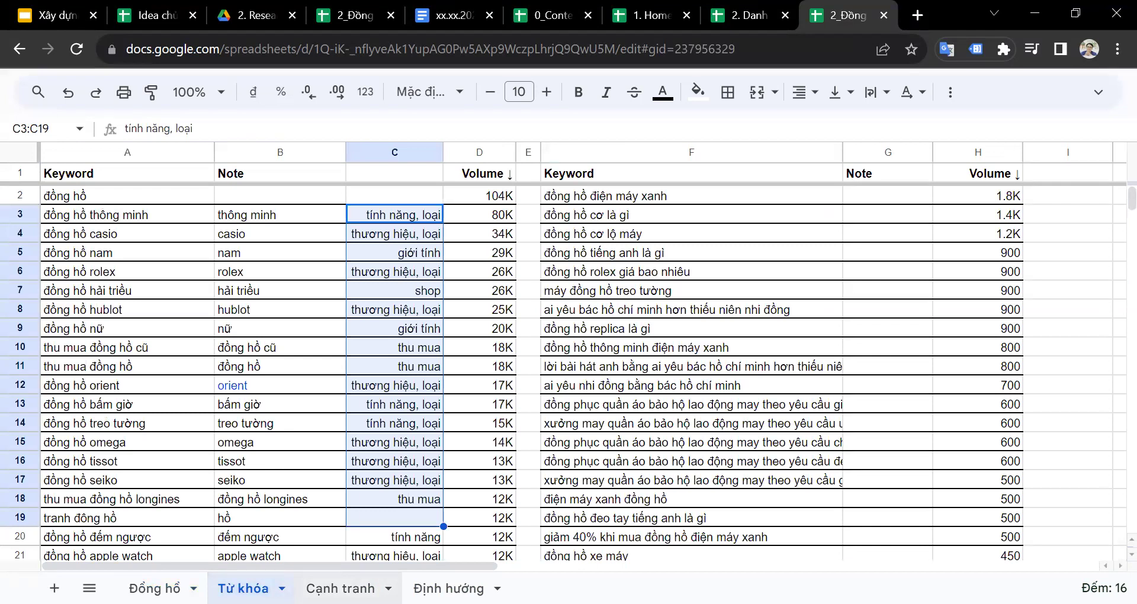
click(155, 588)
click(243, 588)
- Inspect the Cạnh tranh sheet's SEO checklist, including the On-page cells for Đối thủ A and Đối thủ B
click(341, 588)
click(430, 329)
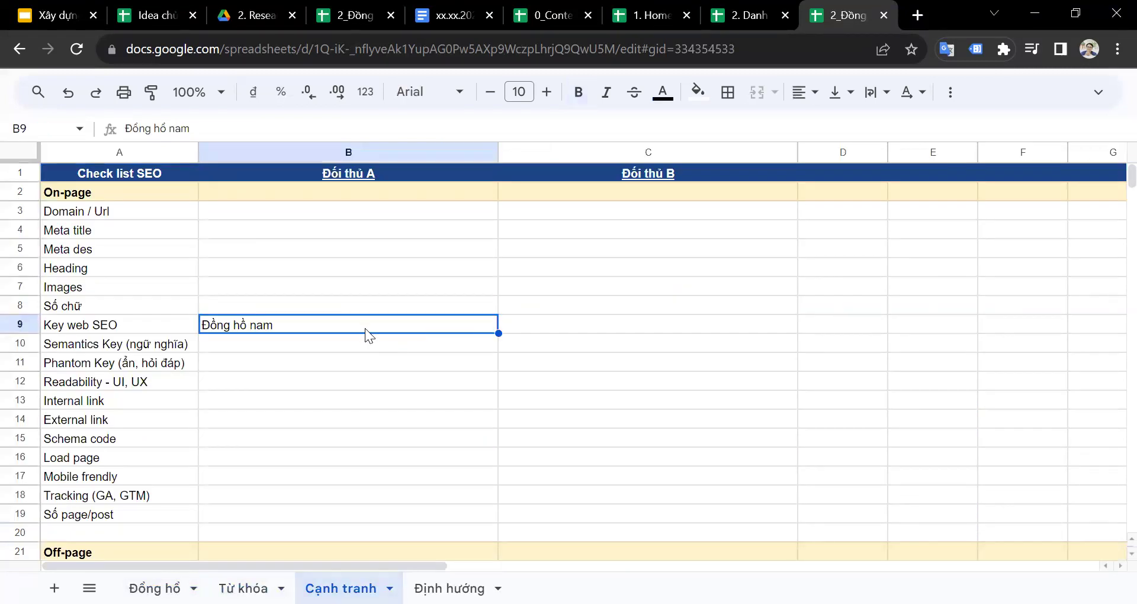
click(373, 195)
click(552, 199)
click(426, 197)
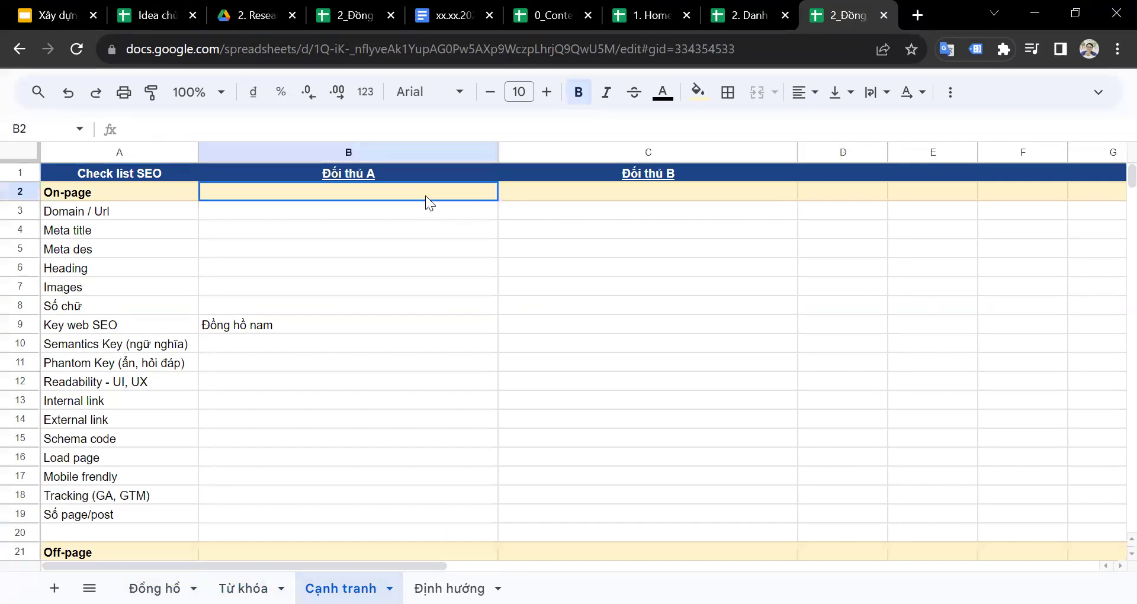
click(225, 232)
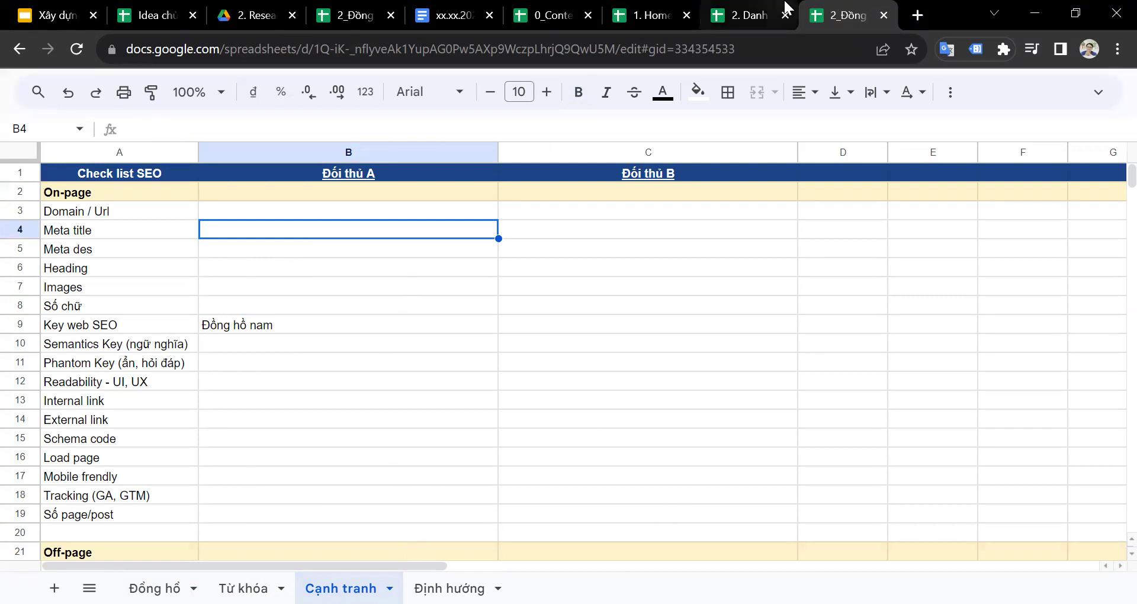
- Review the Meta Title, Meta description and Heading criteria in the "1. Home" file's Checklist Onpage sheet
click(645, 8)
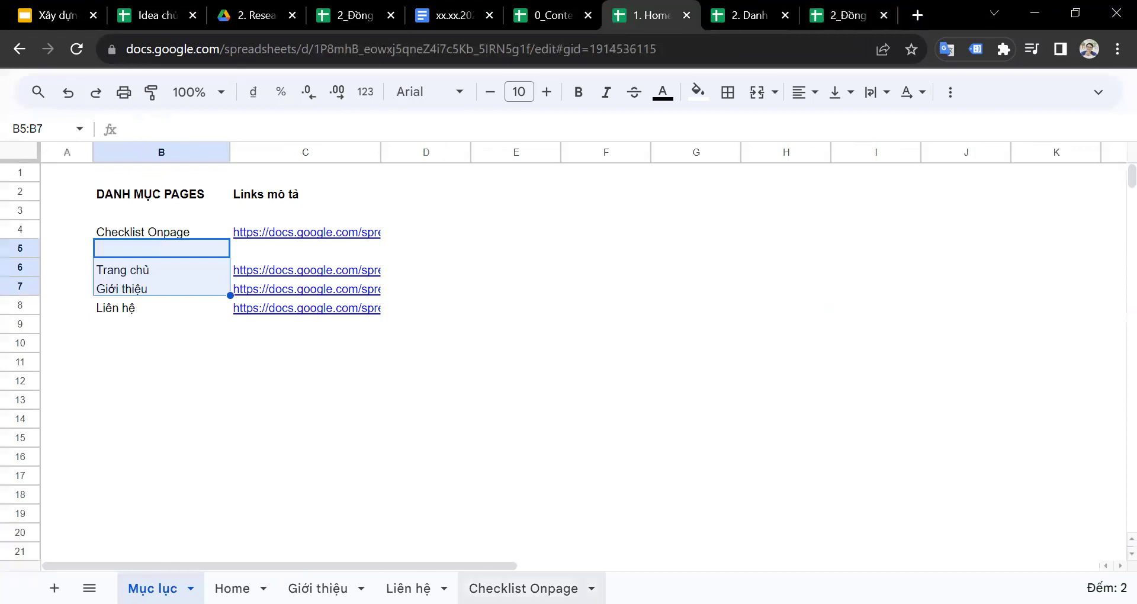
click(524, 588)
scroll(439, 286, up, 1)
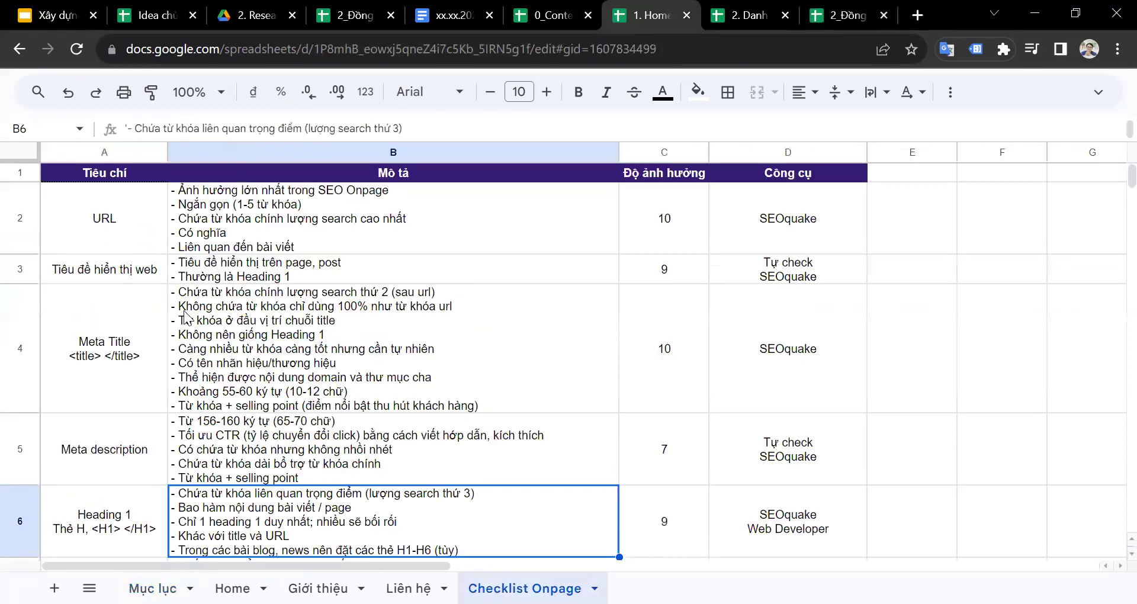
click(250, 382)
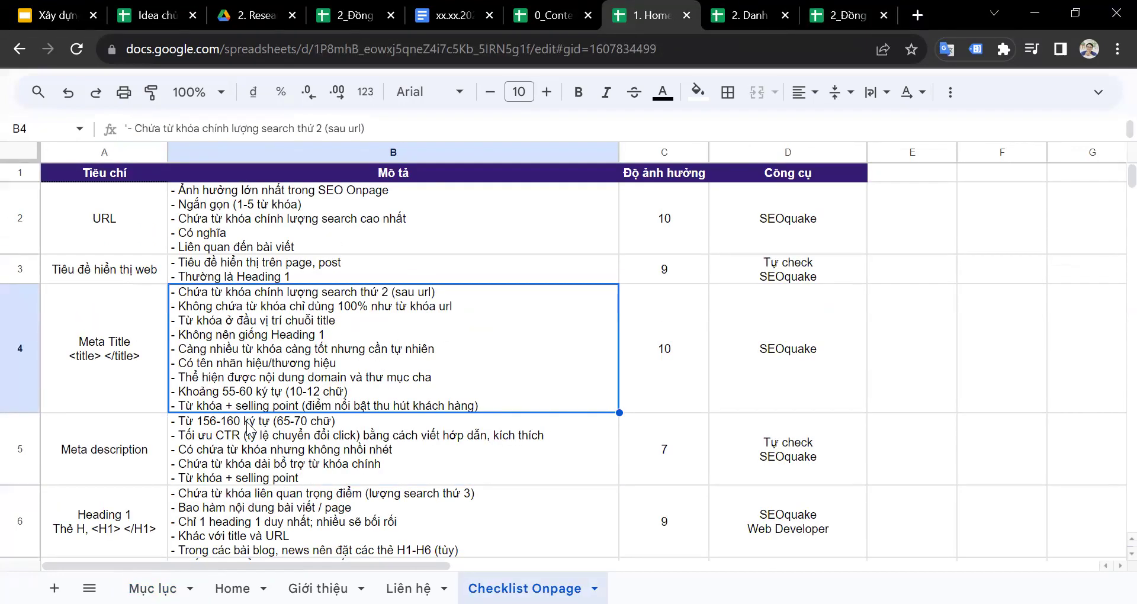
scroll(315, 353, down, 1)
click(315, 355)
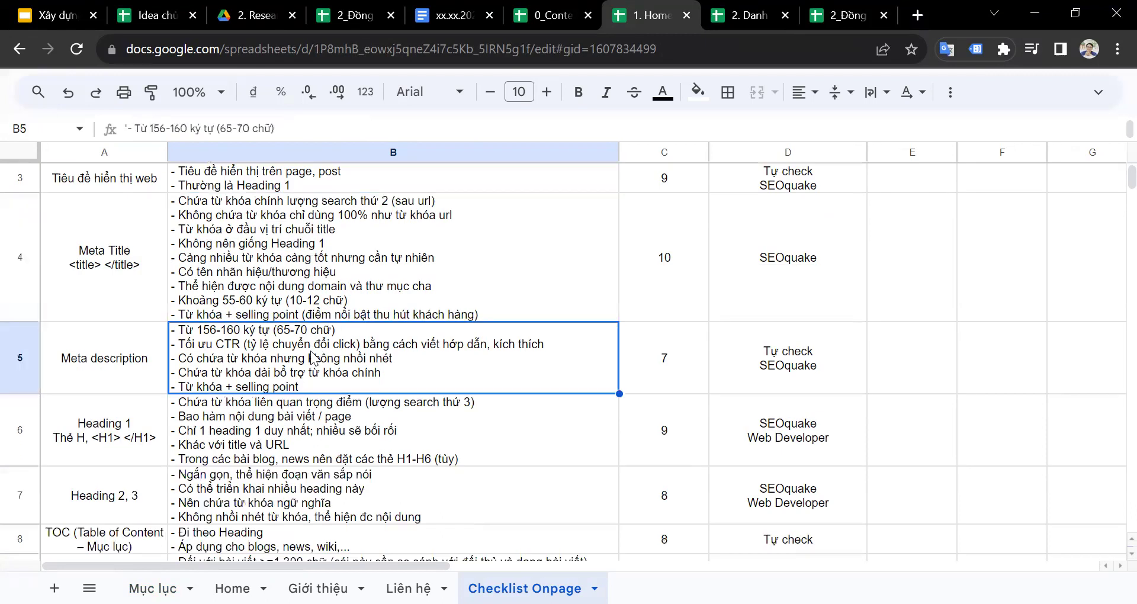
click(308, 453)
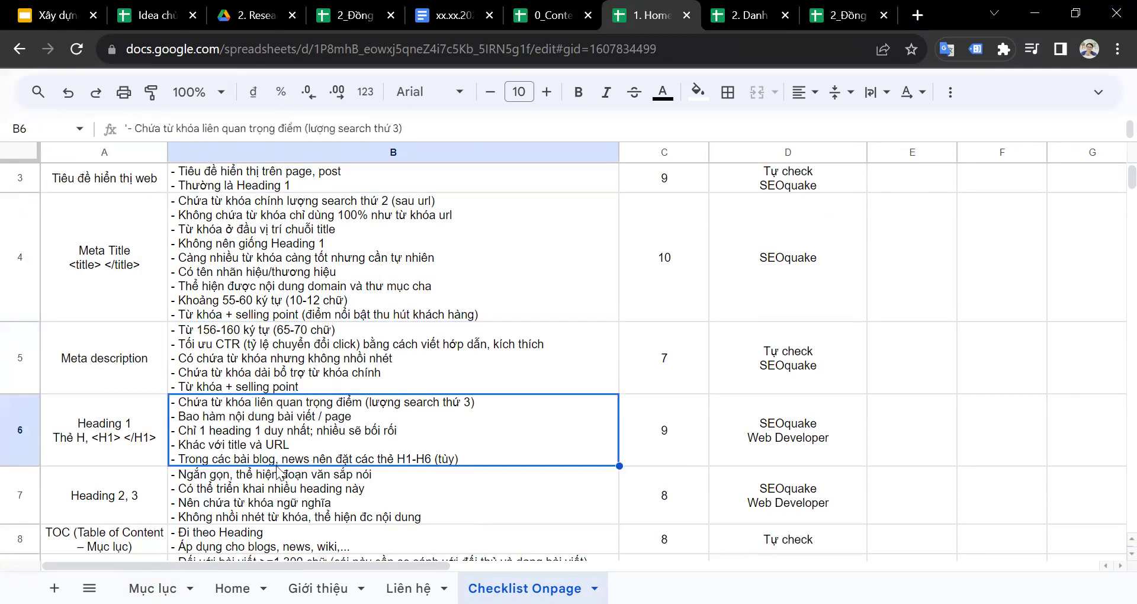
click(308, 496)
- Return to the Cạnh tranh sheet in the "2_Đồng hồ" file and review Đối thủ A's on-page and off-page checklist cells
click(566, 14)
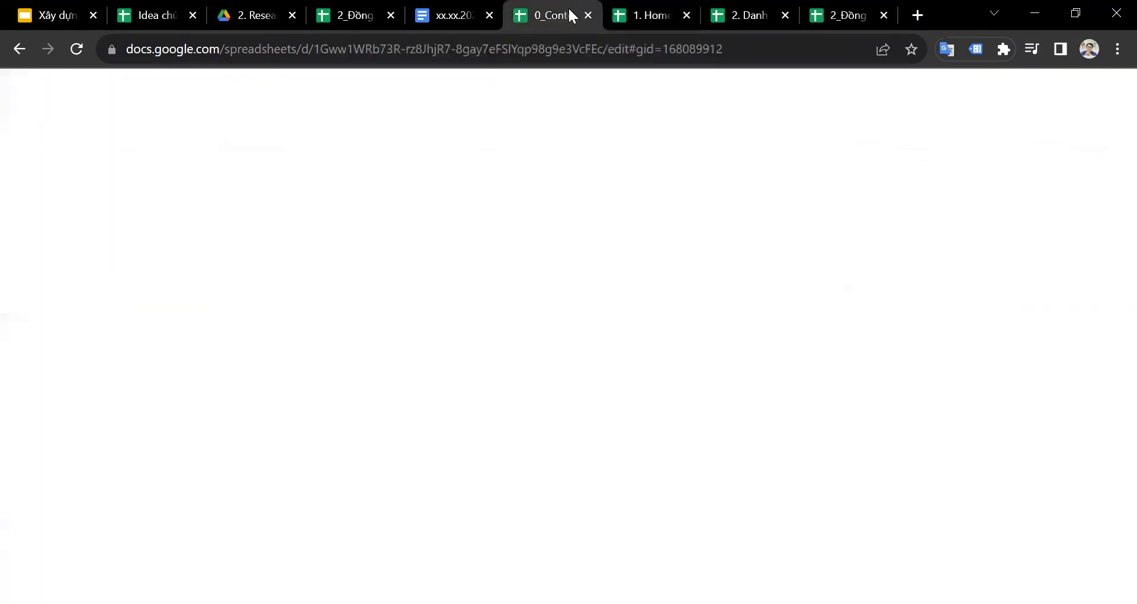
click(829, 17)
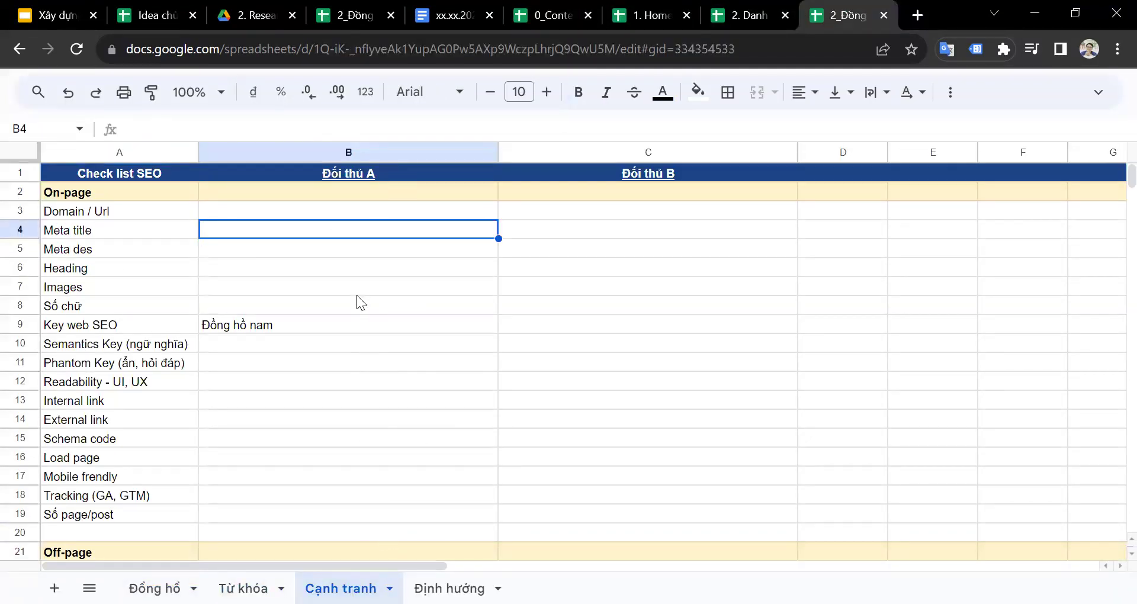
drag(332, 211, 330, 312)
click(335, 362)
drag(334, 450, 339, 497)
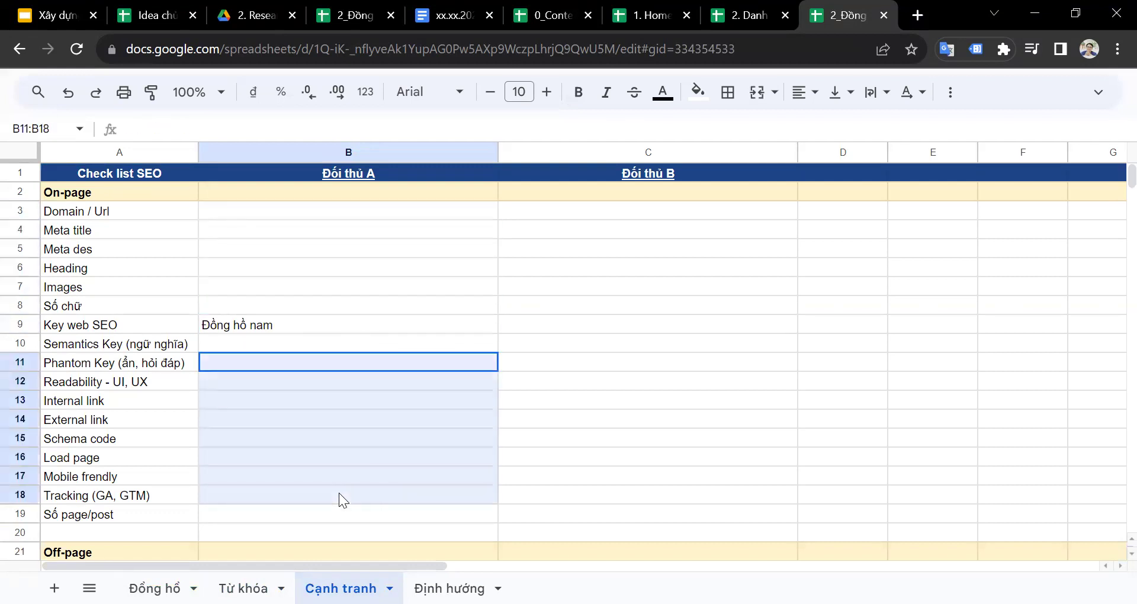
scroll(368, 292, down, 3)
scroll(370, 397, up, 3)
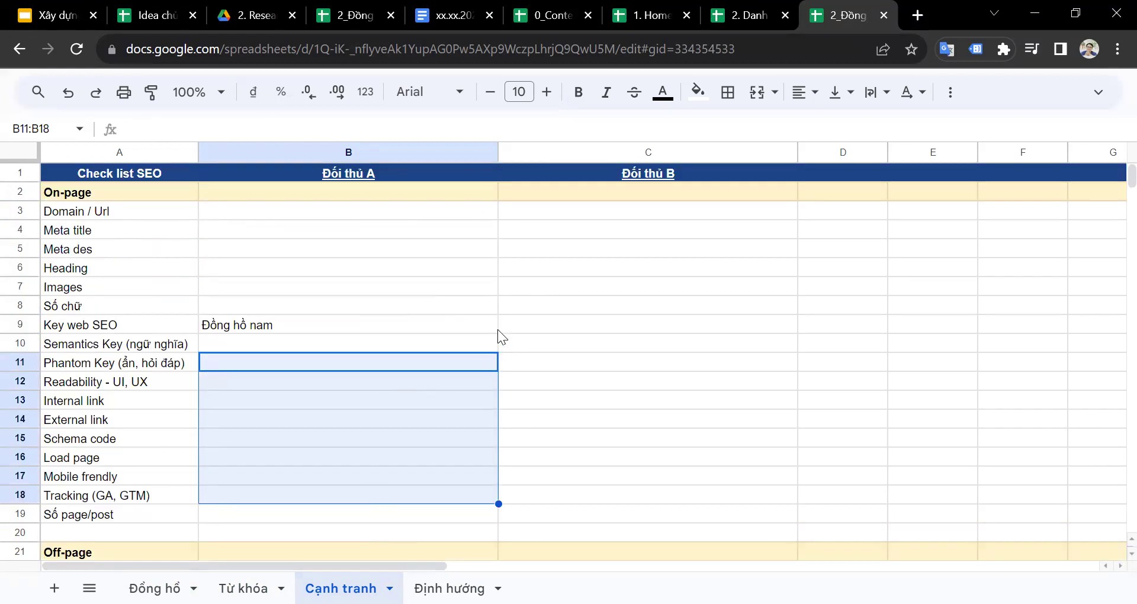
- Examine the Off-page checklist rows for Đối thủ A in the Cạnh tranh sheet, from Domain Rank to Traffic
scroll(414, 346, down, 1)
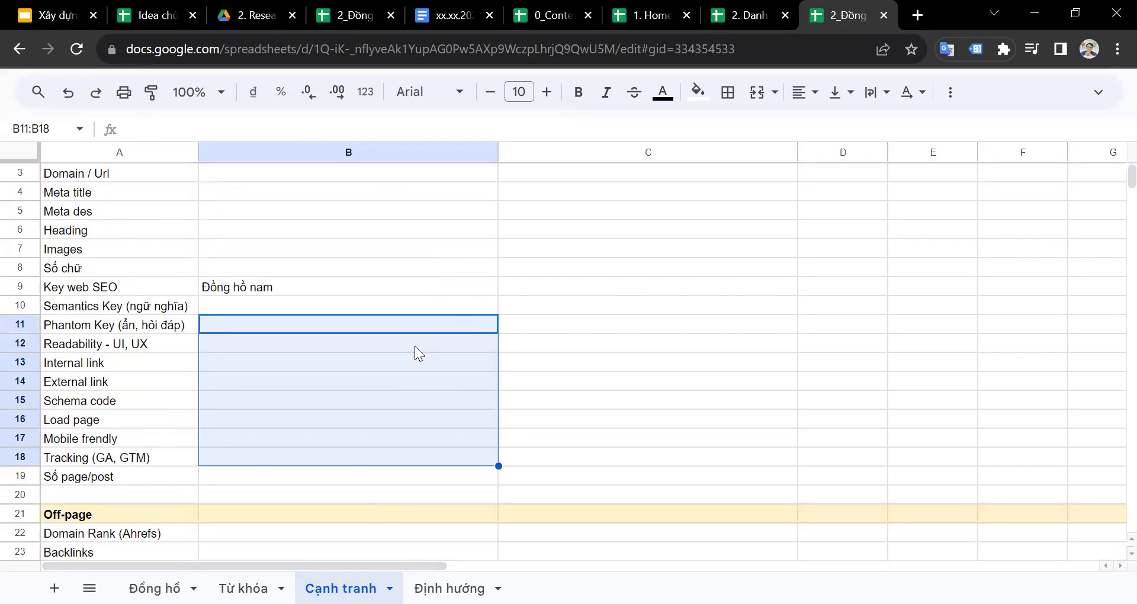
scroll(415, 347, down, 4)
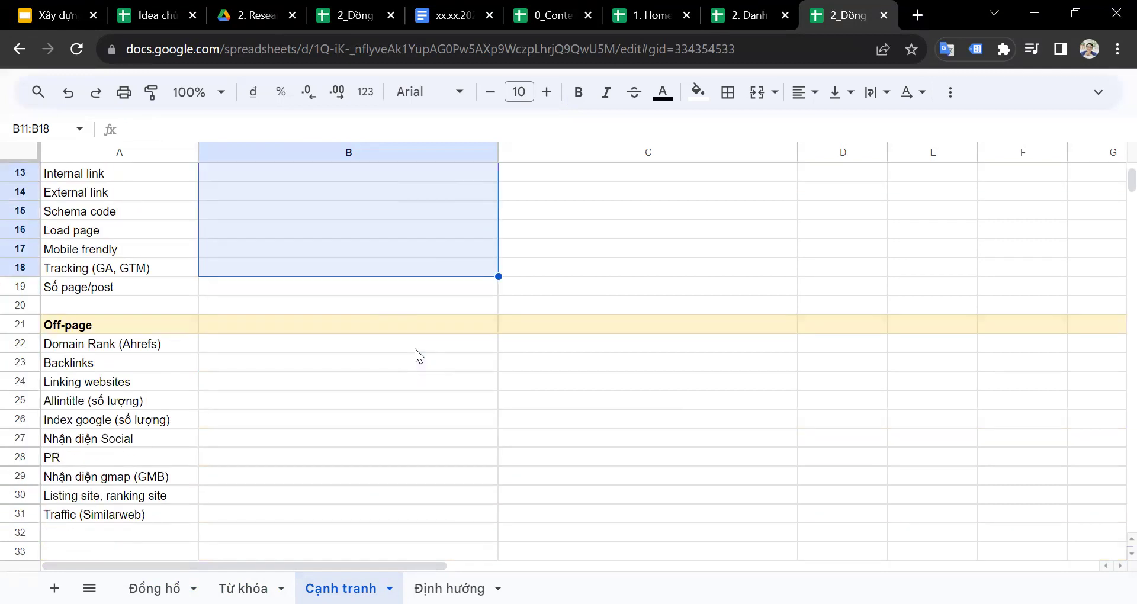
drag(366, 349, 386, 533)
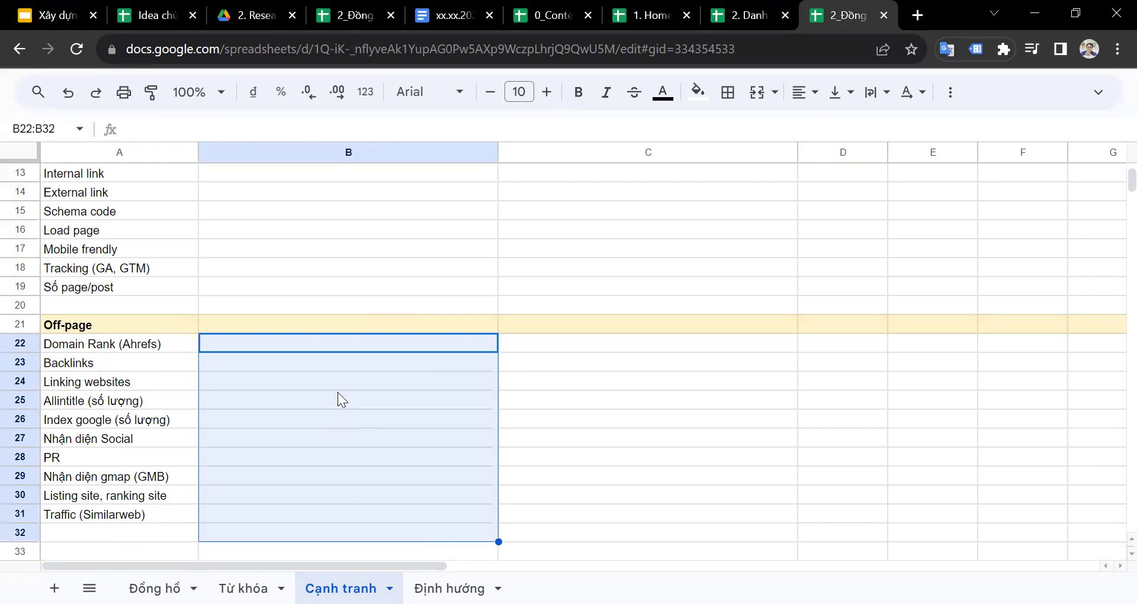
scroll(339, 394, up, 4)
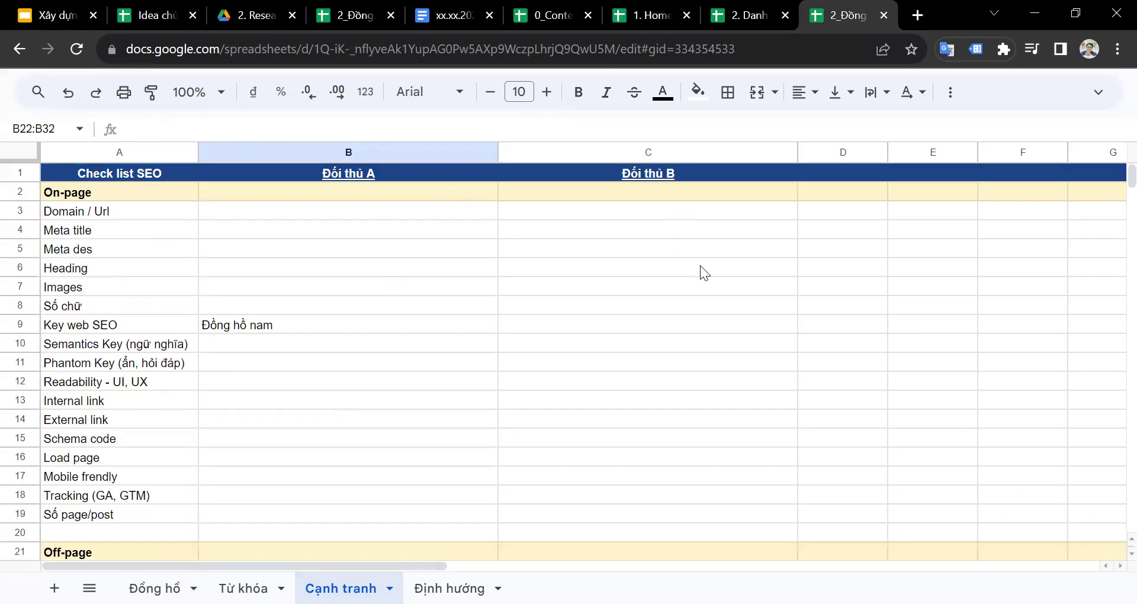
- Widen column D of the Cạnh tranh sheet to nearly the width of the competitor columns
drag(887, 151, 1070, 166)
click(423, 317)
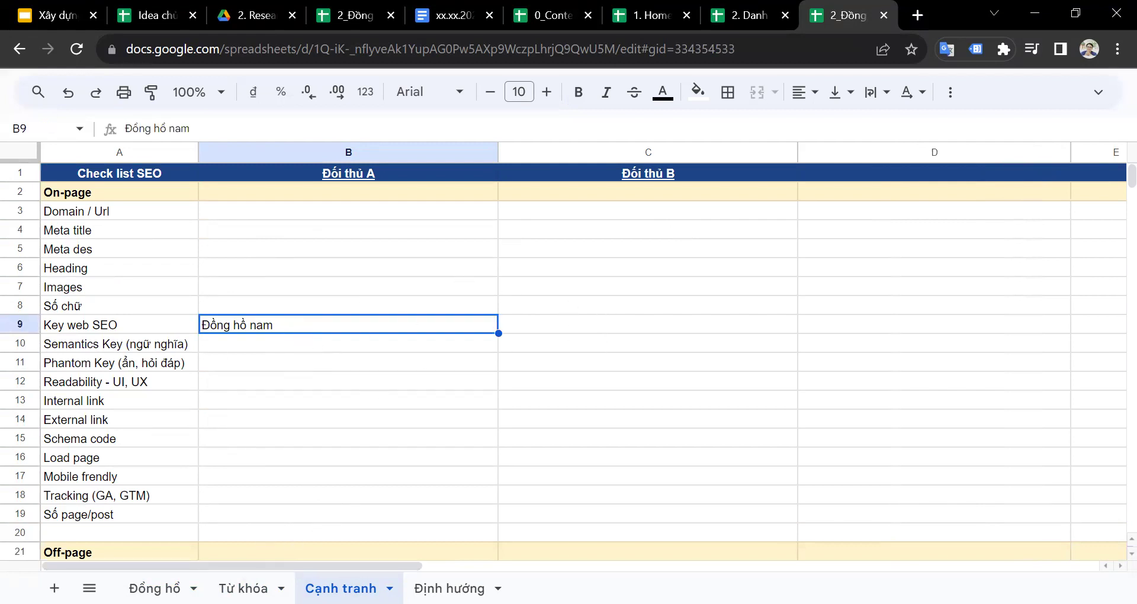
- Check the Định hướng sheet, and review the Mục lục and Đồng hồ sheets in the "2. Danh mục sản phẩm" file
click(449, 588)
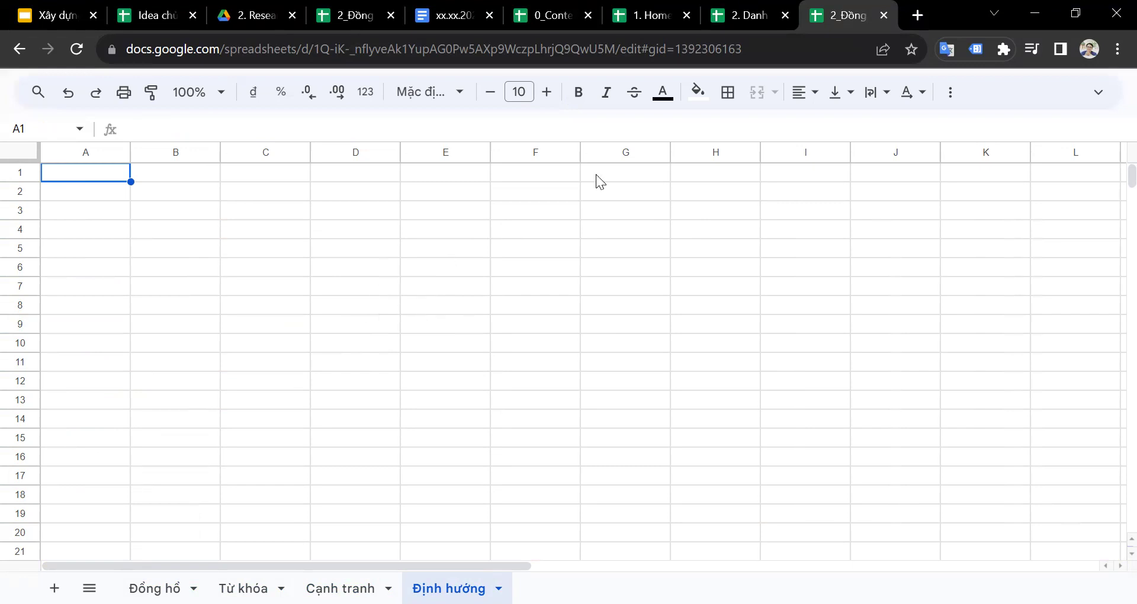
click(758, 6)
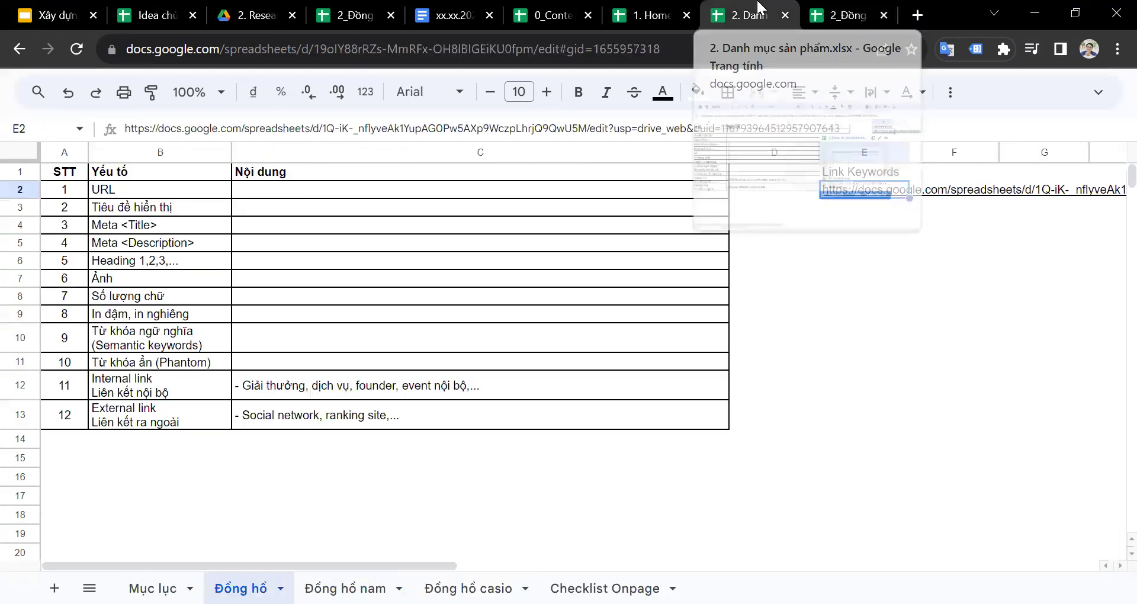
click(487, 479)
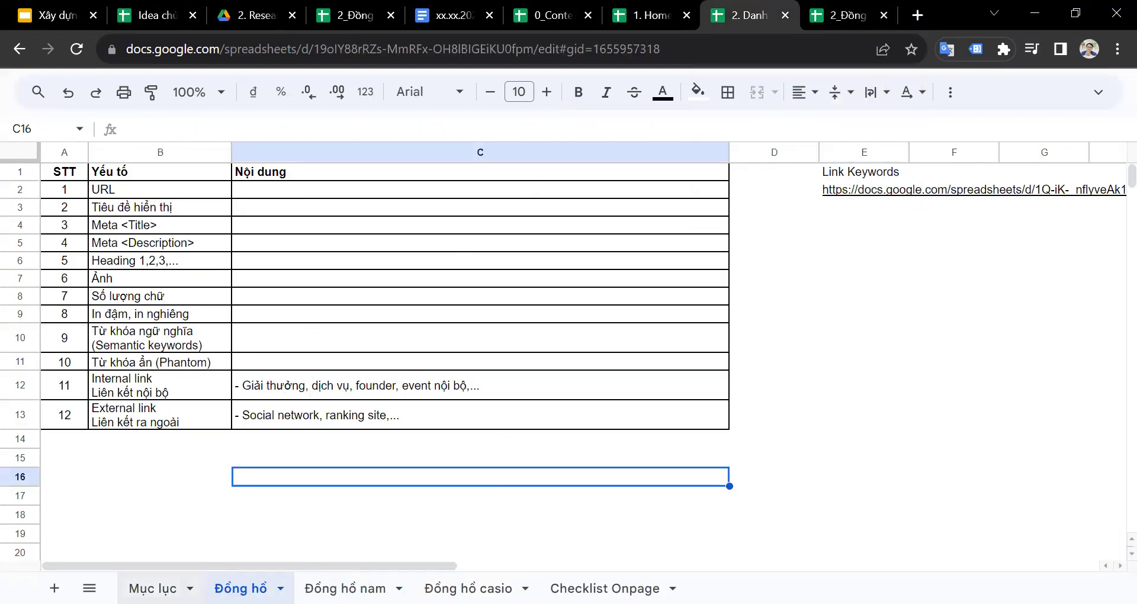
click(153, 588)
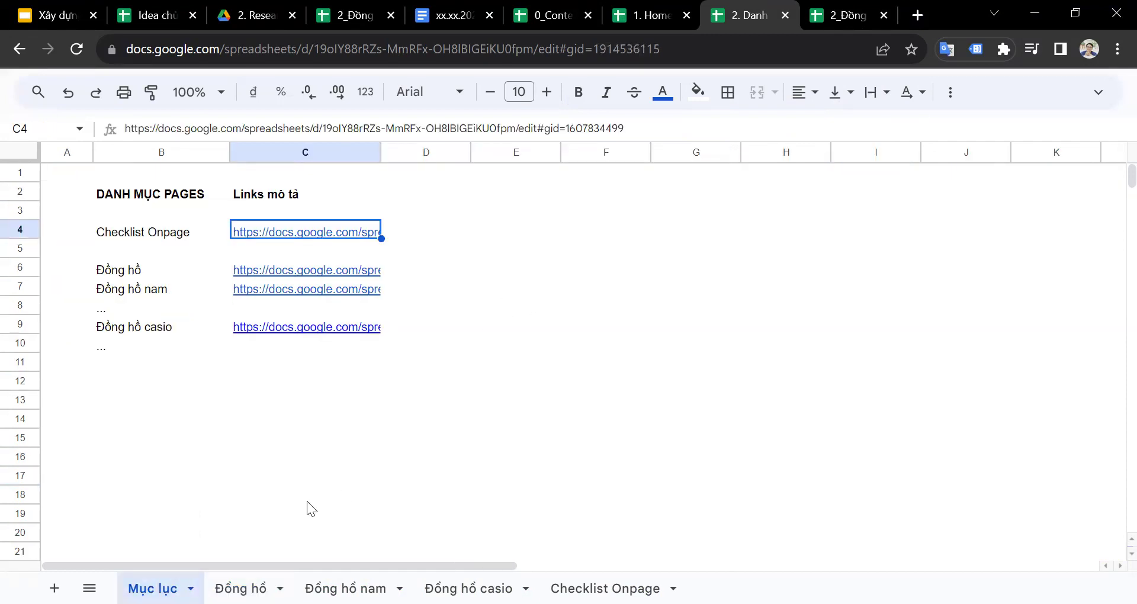
click(240, 588)
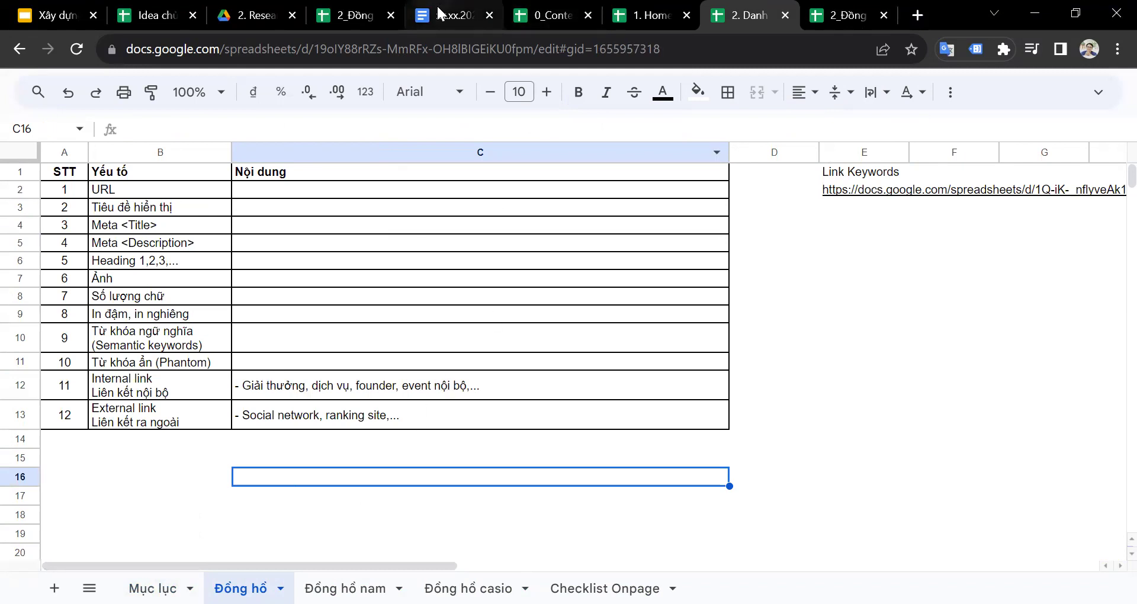
- Review the KPI and content plan task and the Wireframe & Mockup task in the Idea file's Ecom&SEO sheet
click(149, 15)
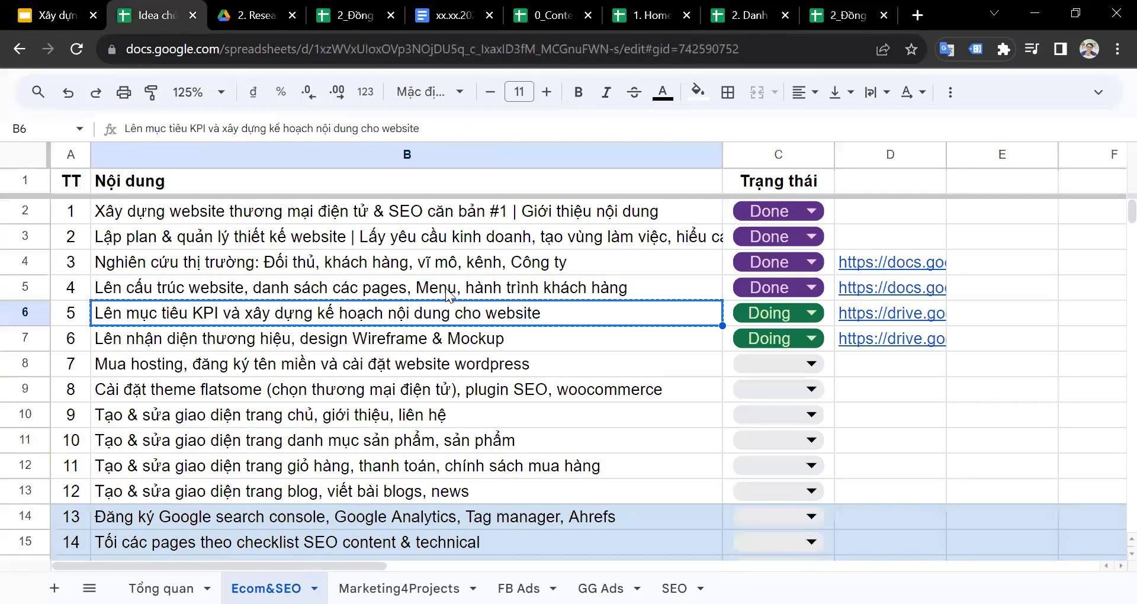
click(398, 349)
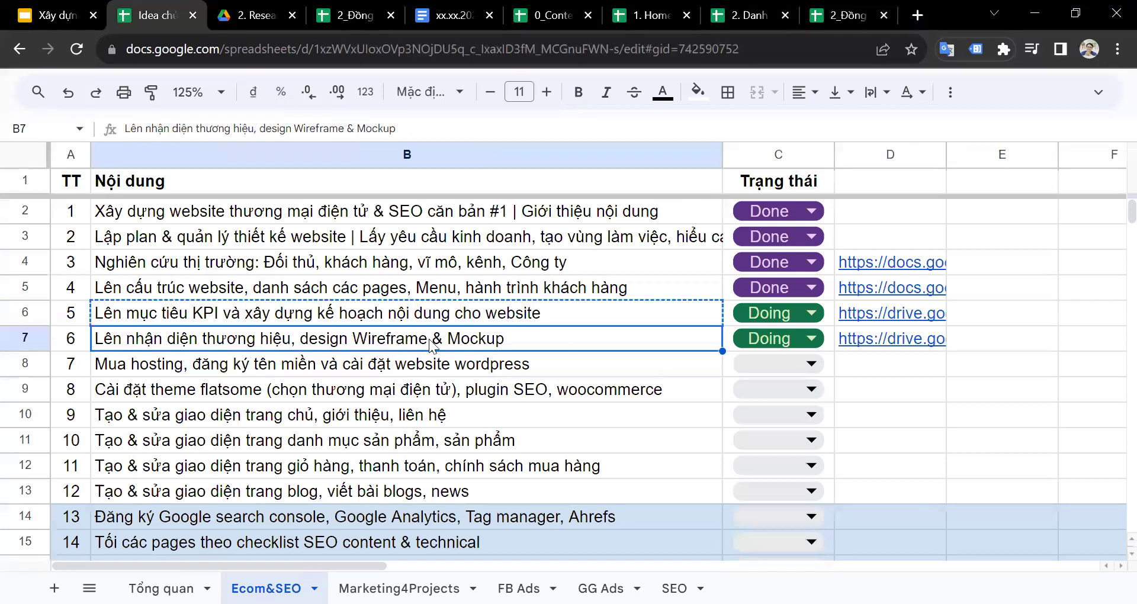
click(411, 314)
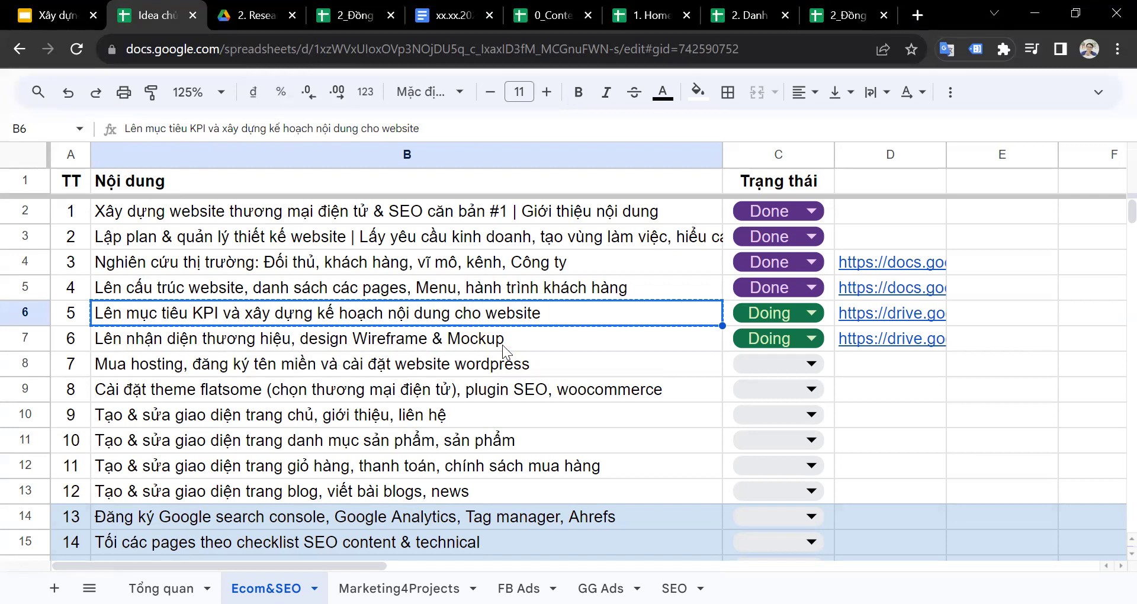
click(588, 345)
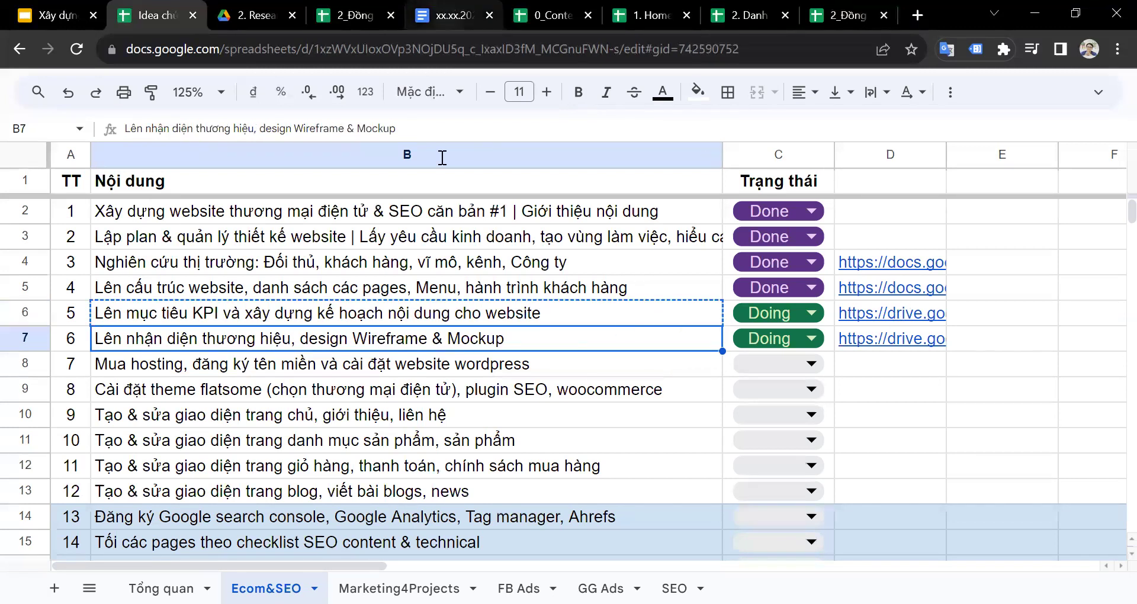
click(312, 317)
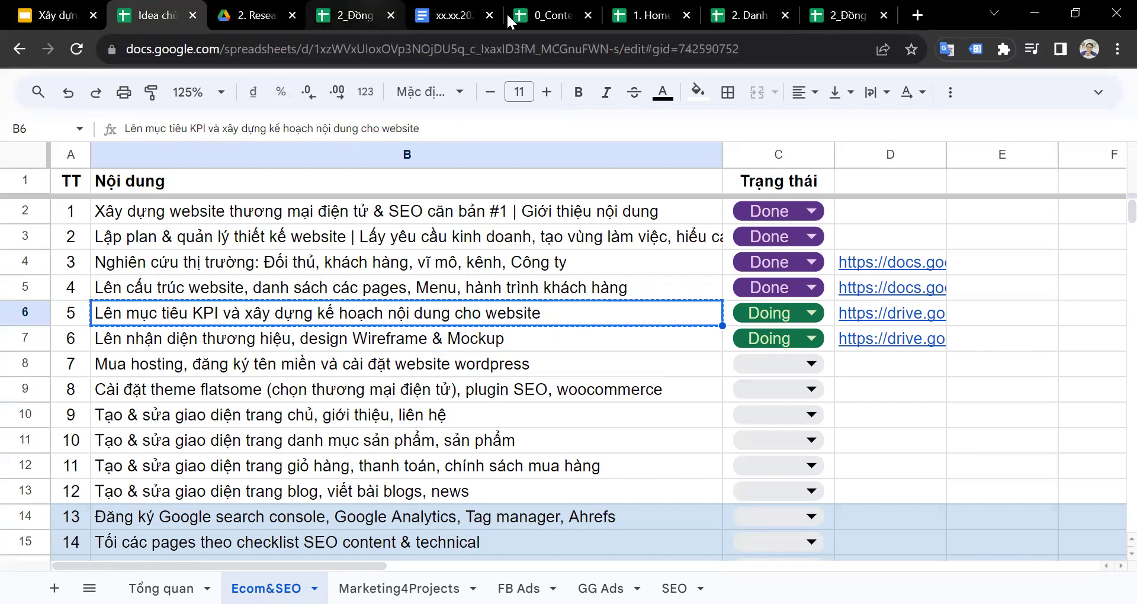
- Close the "xx.xx.2023 - Mô tả [tên project]" document and return to the 0_Content file's Timeline sheet
click(251, 15)
click(366, 7)
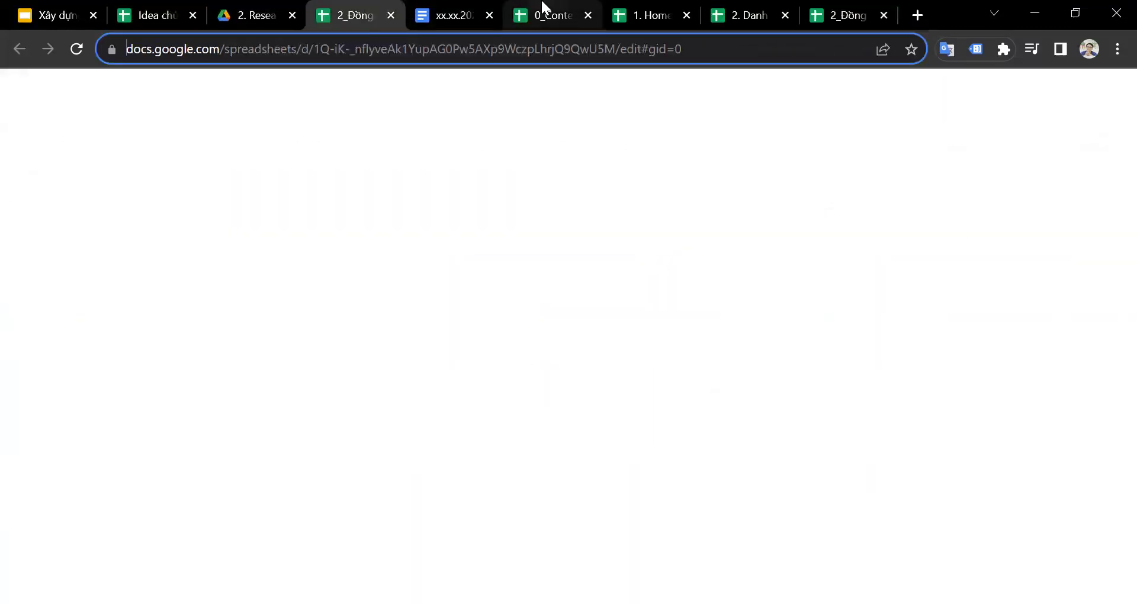
click(467, 8)
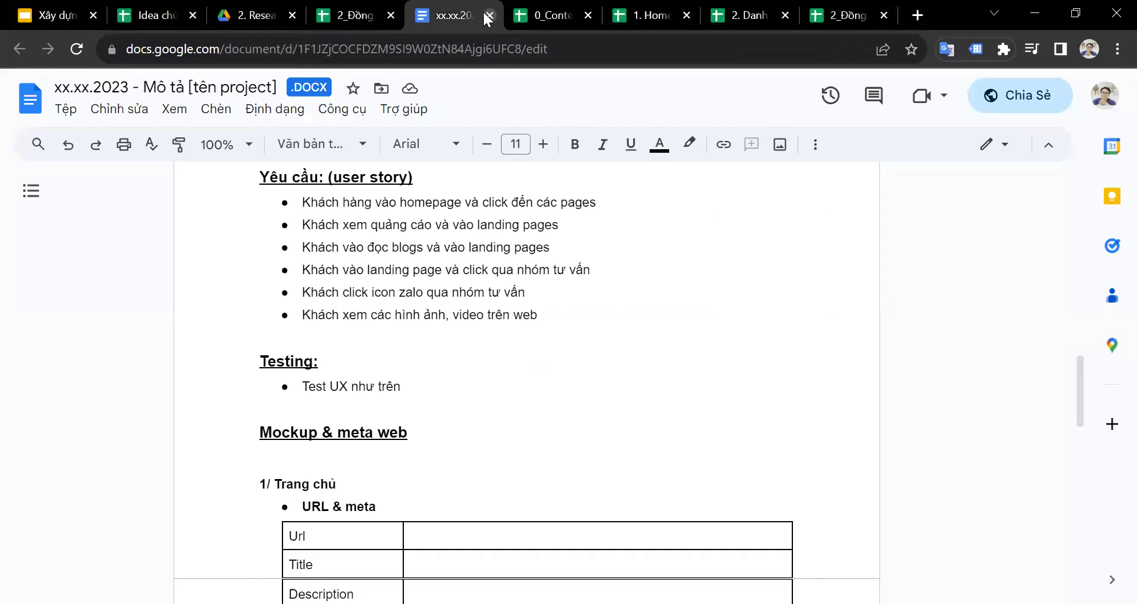
click(489, 15)
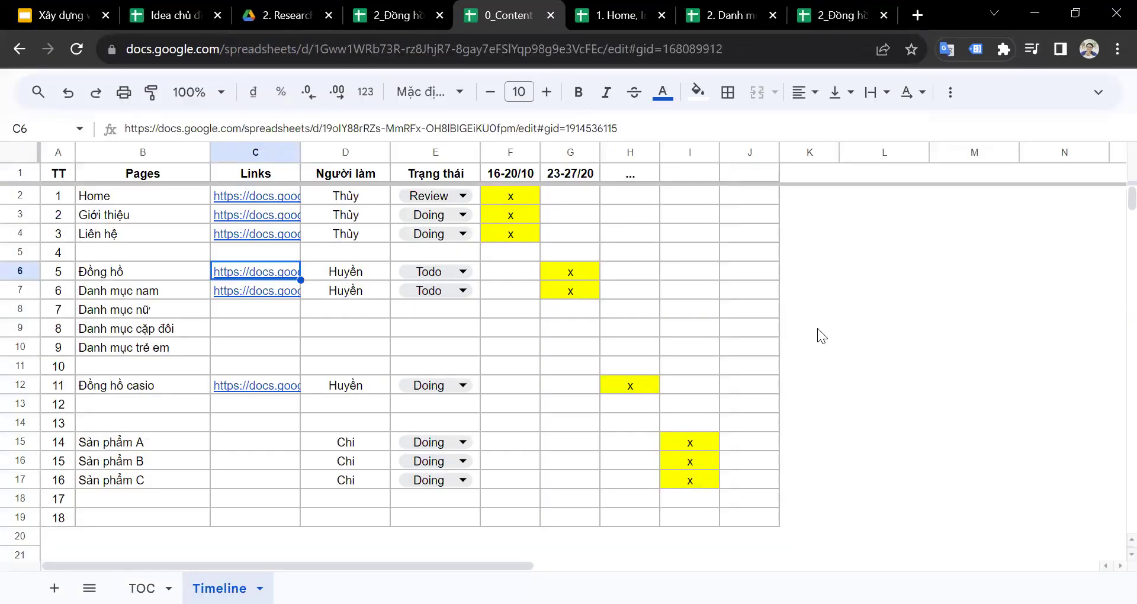
click(817, 328)
- Switch to Google Drive and open the "Dự án thiết web Ecom" folder above "2. Research"
click(254, 7)
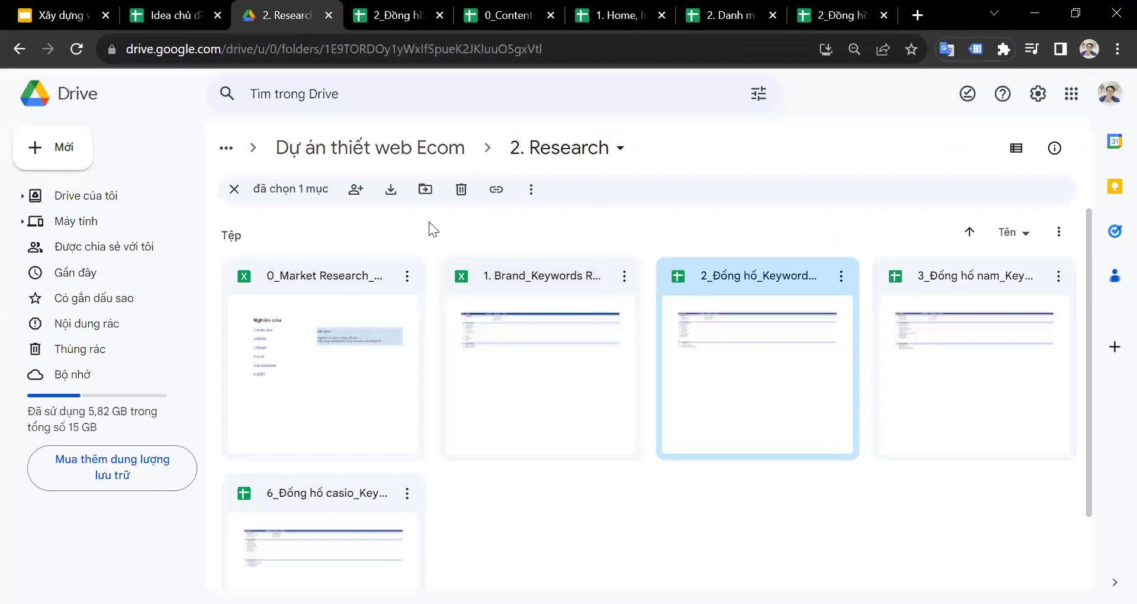
click(363, 155)
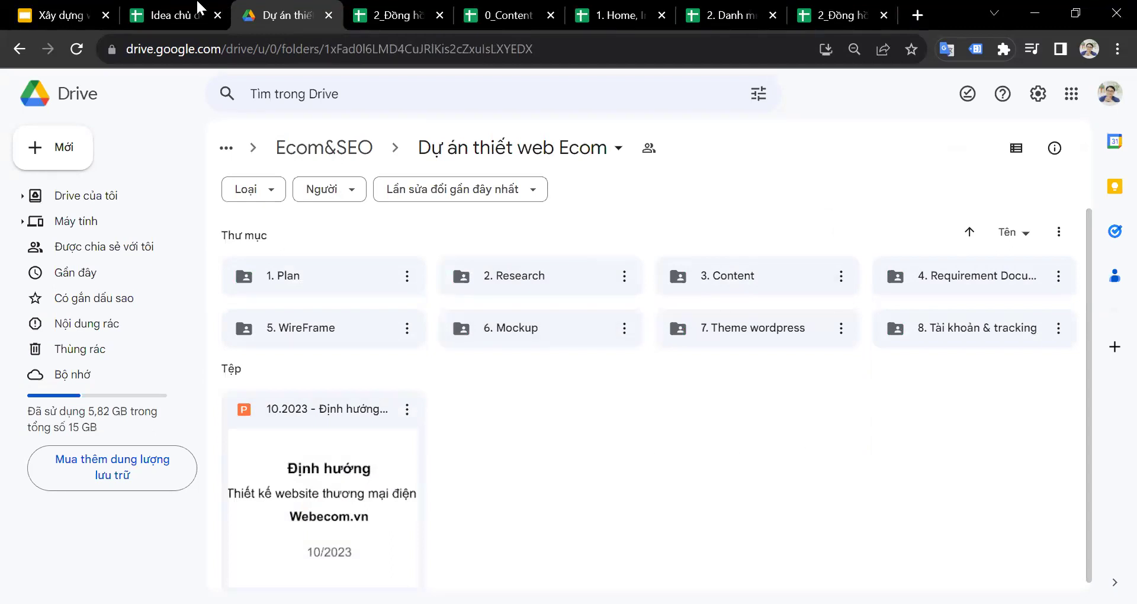
- Review tasks 8 to 12 on theme setup and page design in the Ecom&SEO sheet, ending at the Wireframe & Mockup task
key(ctrl+shift+Tab)
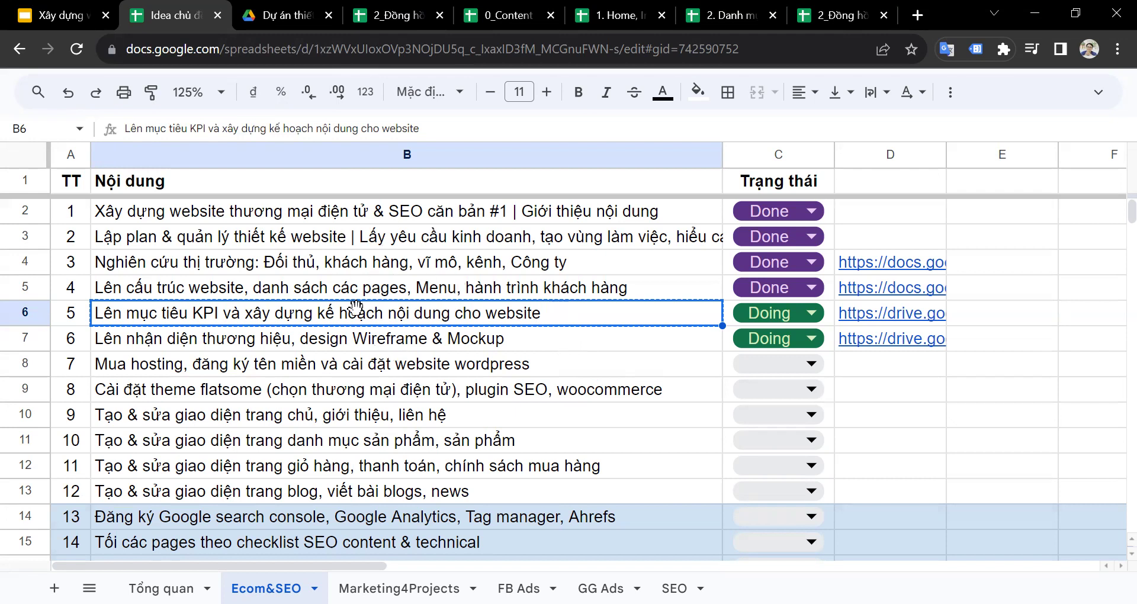
drag(293, 389, 295, 466)
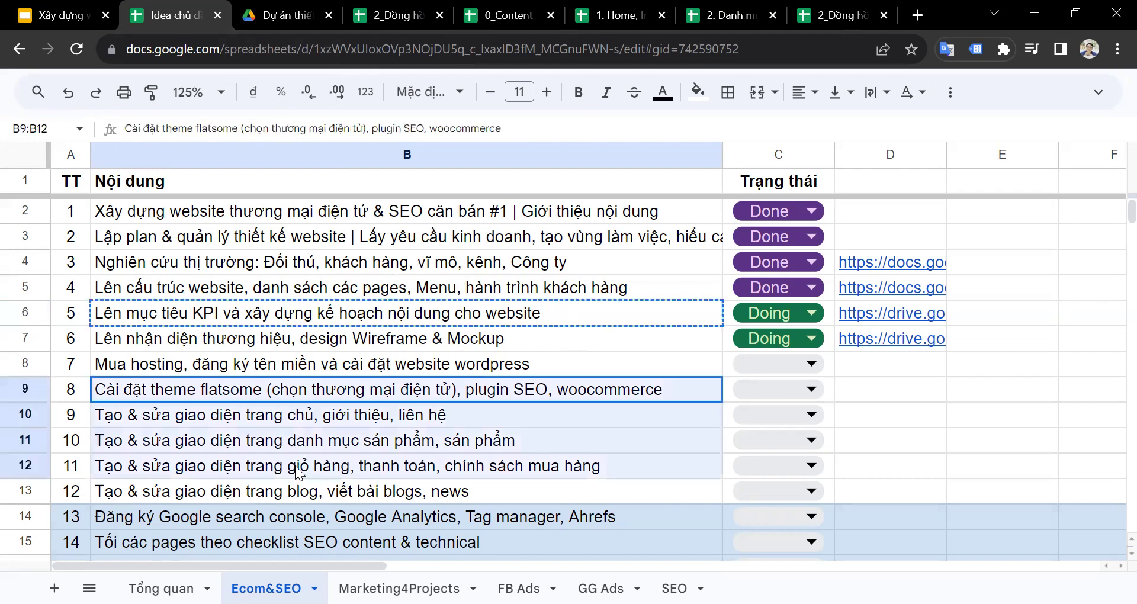
click(400, 447)
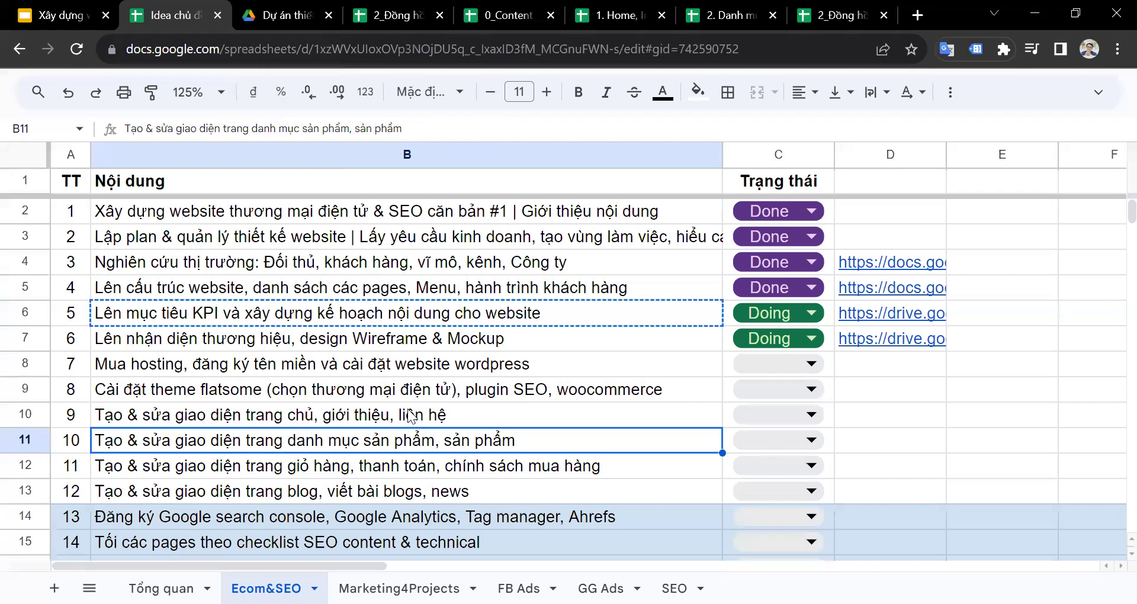
drag(471, 465, 460, 492)
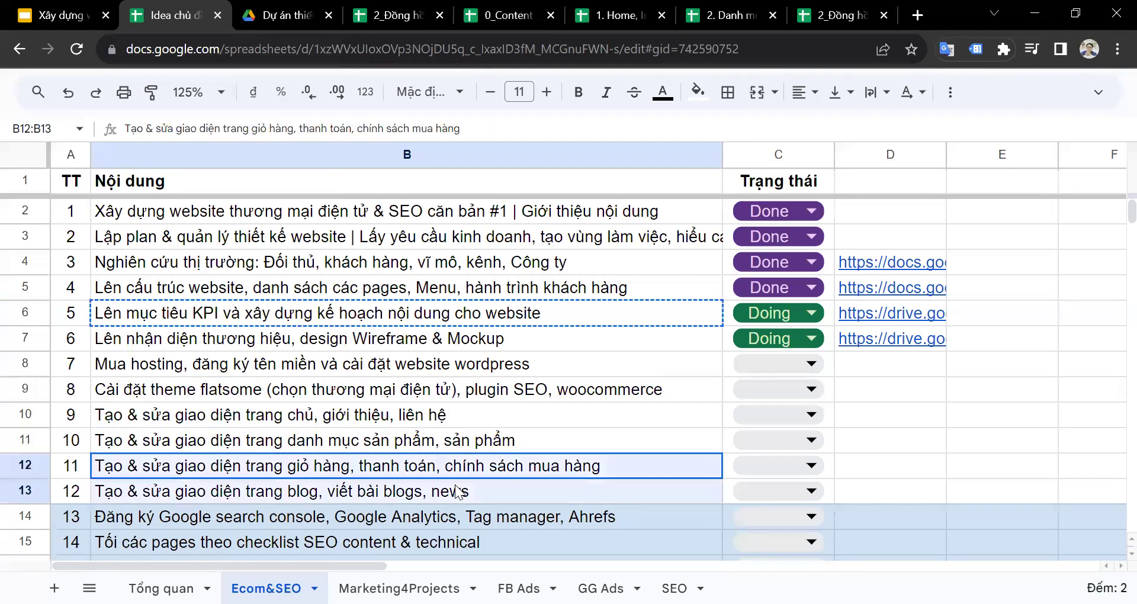
click(542, 407)
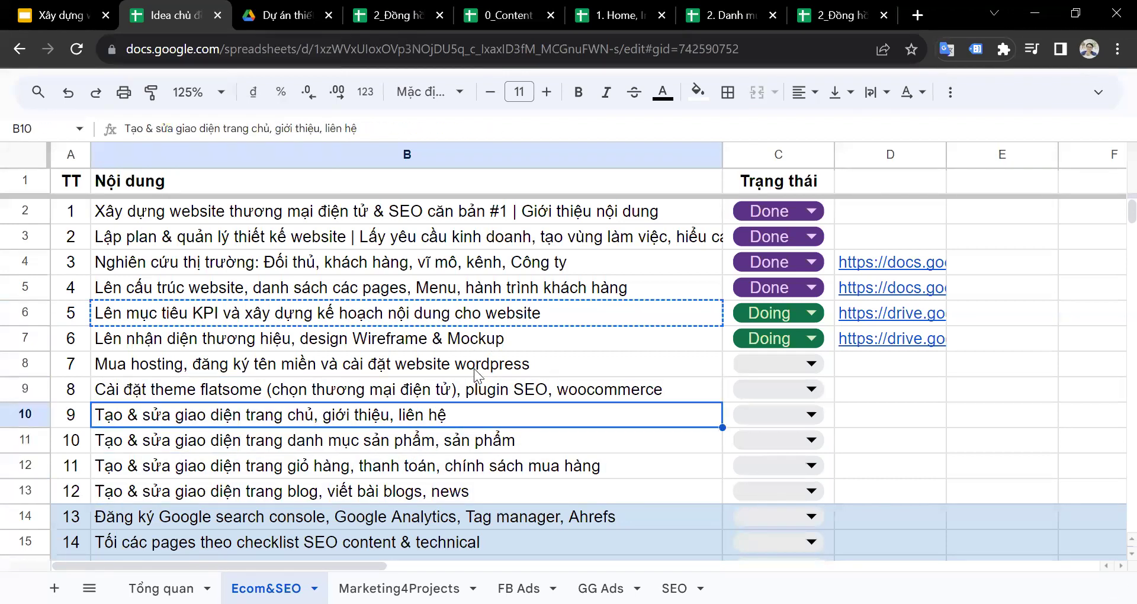
scroll(482, 376, down, 1)
scroll(498, 373, up, 1)
drag(366, 497, 382, 375)
scroll(386, 370, down, 1)
scroll(387, 369, up, 1)
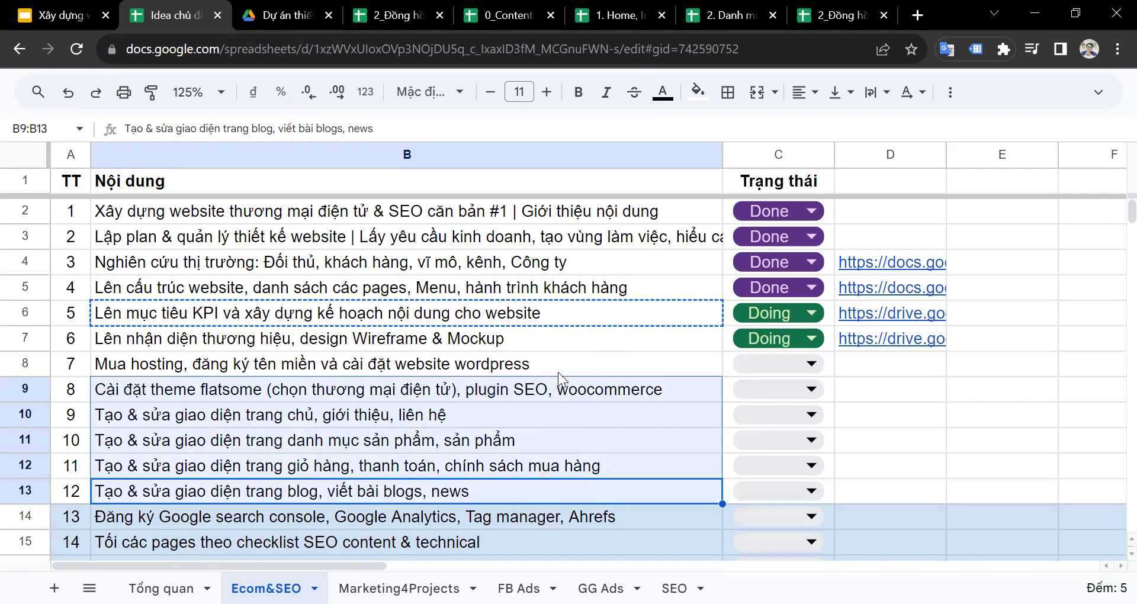
click(653, 337)
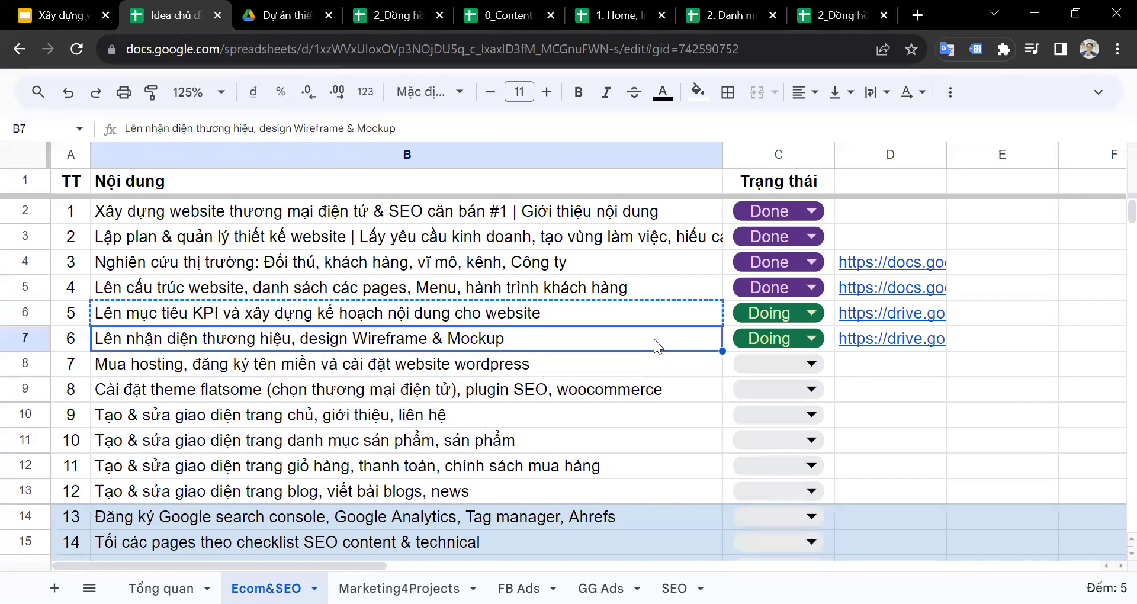